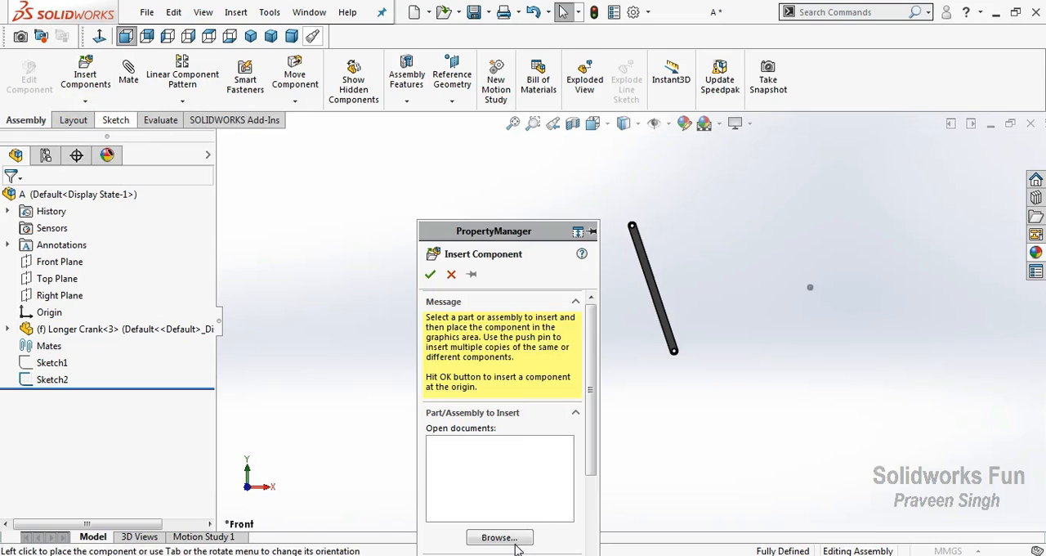
Insert a second Longer Crank part, placing it left of the existing crank
{"action": "left_click", "coordinate": [513, 539]}
{"action": "left_click", "coordinate": [803, 294]}
{"action": "left_click", "coordinate": [749, 475]}
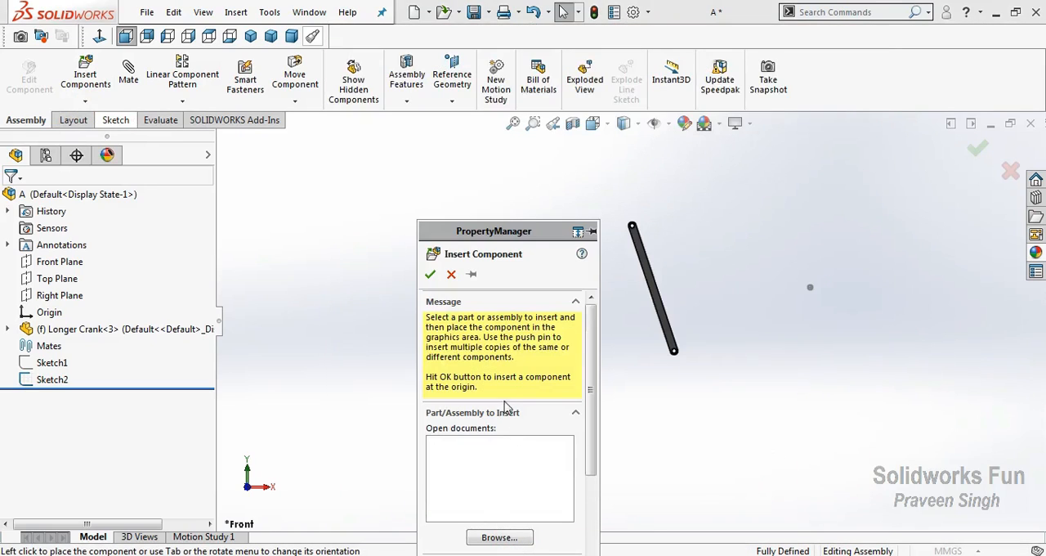
{"action": "left_click", "coordinate": [404, 335]}
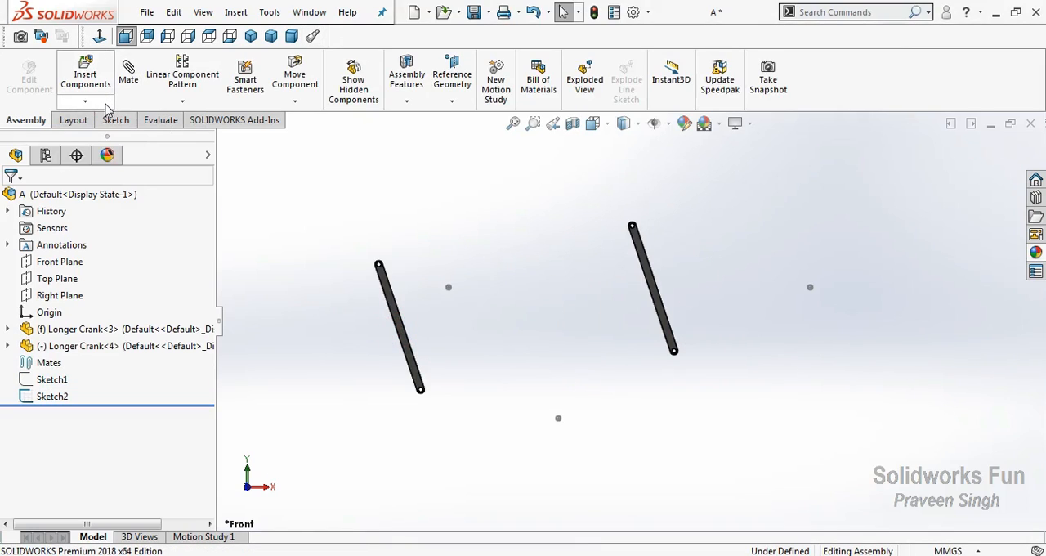
Float the fixed Longer Crank and mate its upper hole to the right-hand circle of Sketch2
{"action": "right_click", "coordinate": [655, 229]}
{"action": "left_click", "coordinate": [691, 292]}
{"action": "left_click_drag", "start_coordinate": [691, 290], "coordinate": [680, 301]}
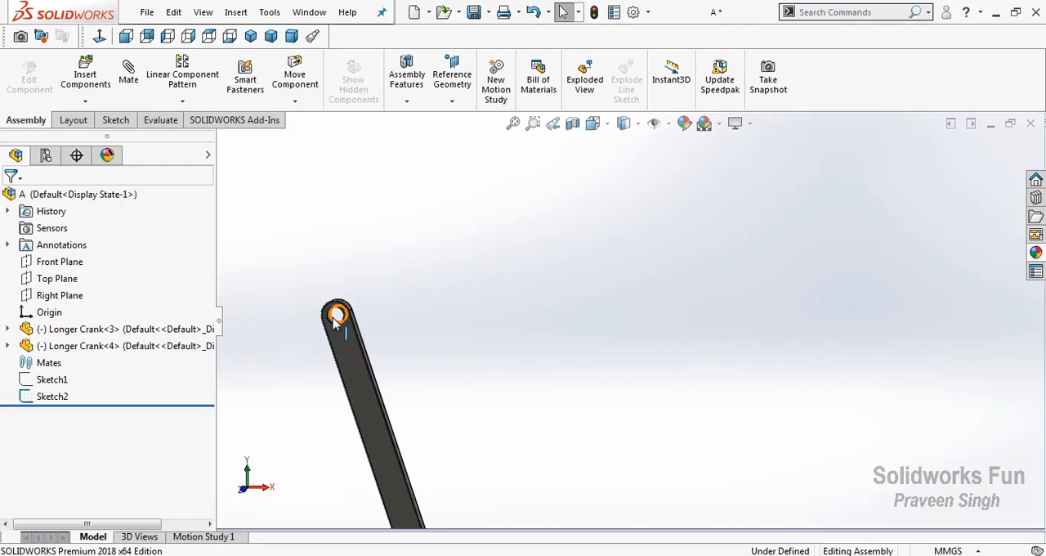
{"action": "left_click", "coordinate": [333, 317]}
{"action": "scroll", "coordinate": [876, 283], "scroll_direction": "up", "scroll_amount": 3}
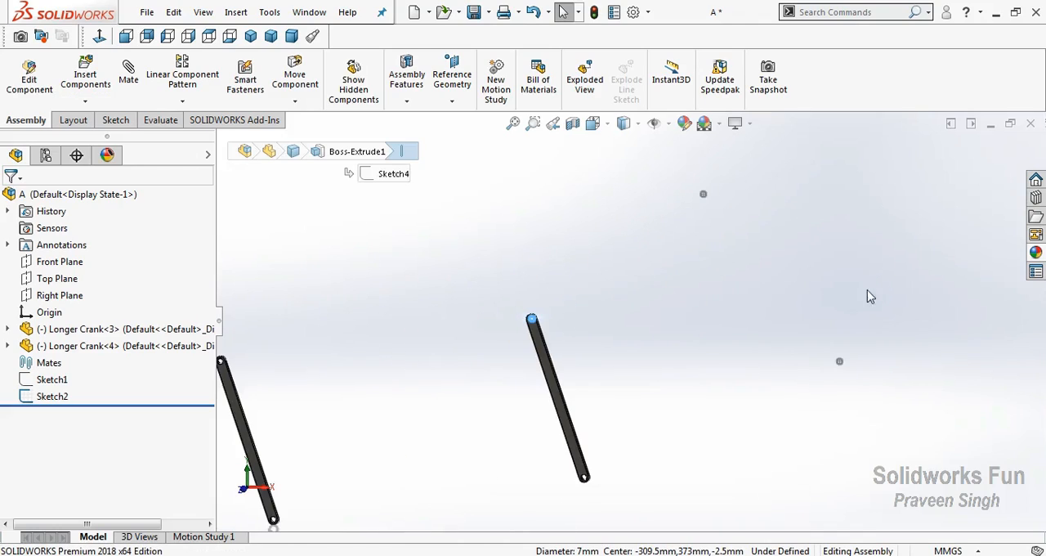
{"action": "scroll", "coordinate": [899, 278], "scroll_direction": "up", "scroll_amount": 4}
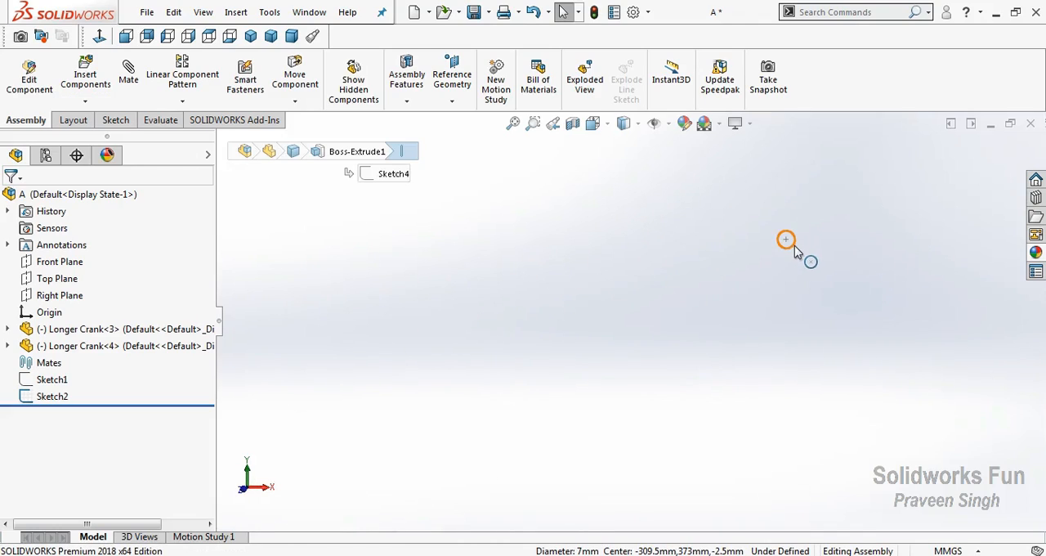
{"action": "left_click", "coordinate": [821, 261]}
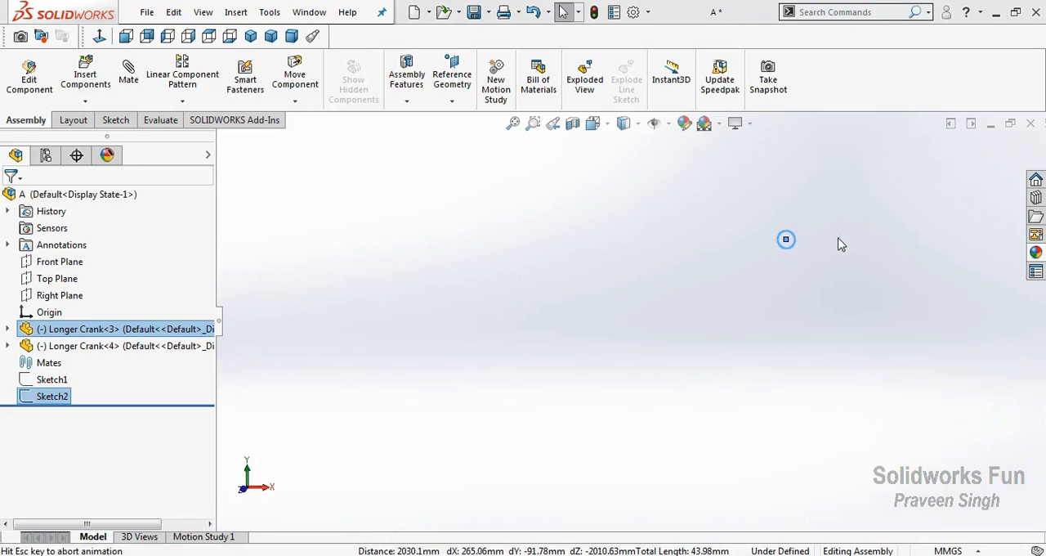
{"action": "scroll", "coordinate": [828, 255], "scroll_direction": "down", "scroll_amount": 5}
{"action": "left_click_drag", "start_coordinate": [822, 346], "coordinate": [840, 303]}
Mate the second Longer Crank's upper hole to the left-hand circle of Sketch2
{"action": "left_click", "coordinate": [395, 320]}
{"action": "scroll", "coordinate": [395, 320], "scroll_direction": "up", "scroll_amount": 6}
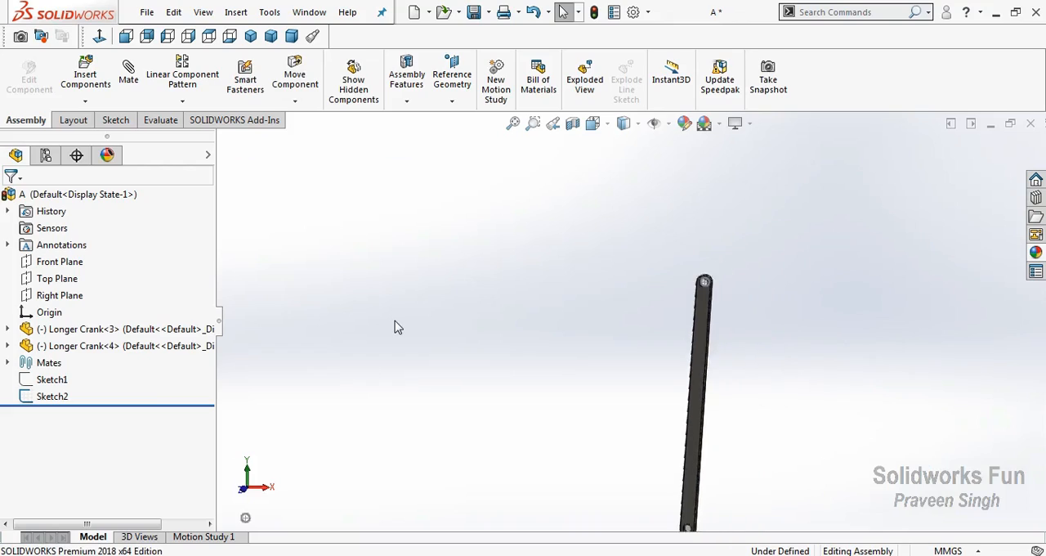
{"action": "scroll", "coordinate": [401, 321], "scroll_direction": "down", "scroll_amount": 2}
{"action": "scroll", "coordinate": [457, 294], "scroll_direction": "up", "scroll_amount": 5}
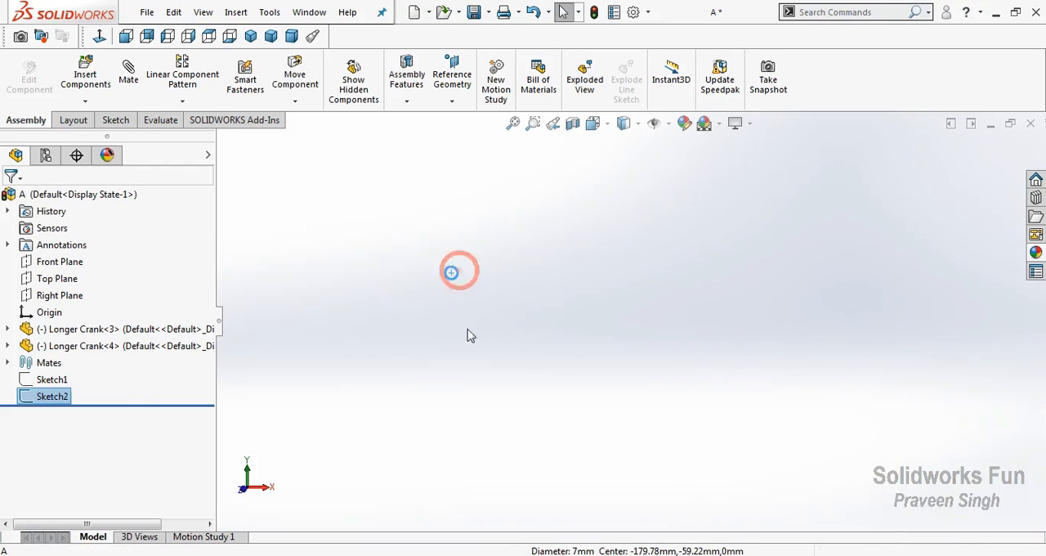
{"action": "scroll", "coordinate": [490, 335], "scroll_direction": "down", "scroll_amount": 8}
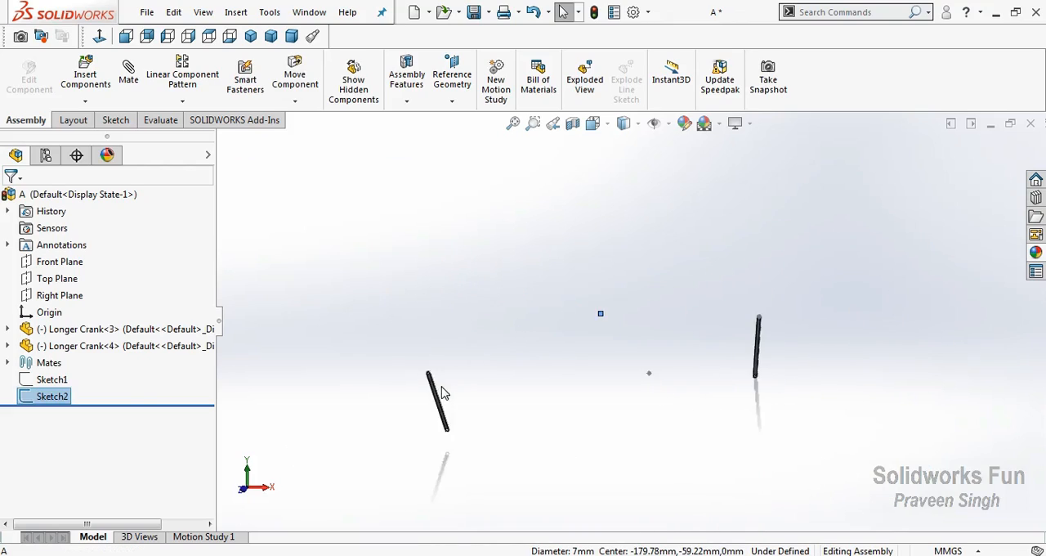
{"action": "scroll", "coordinate": [407, 346], "scroll_direction": "down", "scroll_amount": 2}
{"action": "left_click", "coordinate": [409, 353]}
{"action": "left_click", "coordinate": [458, 339]}
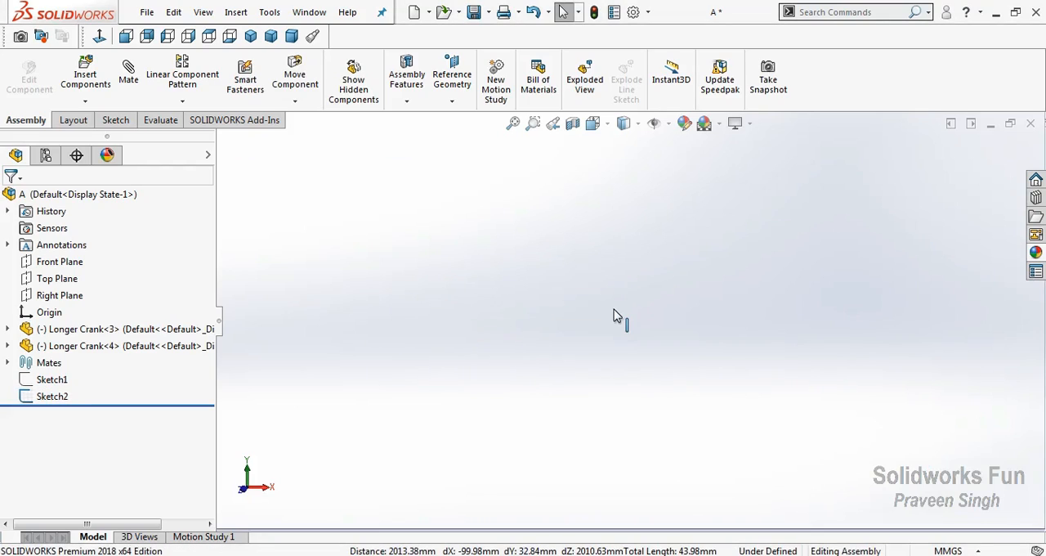
Insert the Four Point Link part near the lower end of the left Longer Crank
{"action": "left_click", "coordinate": [513, 123]}
{"action": "left_click_drag", "start_coordinate": [397, 339], "coordinate": [351, 379]}
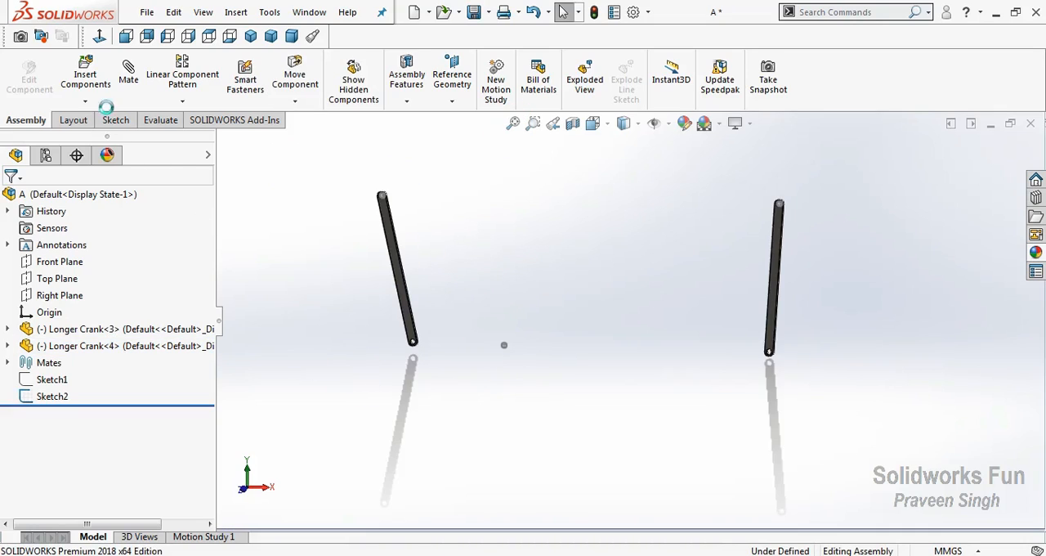
{"action": "left_click", "coordinate": [84, 101]}
{"action": "left_click", "coordinate": [94, 117]}
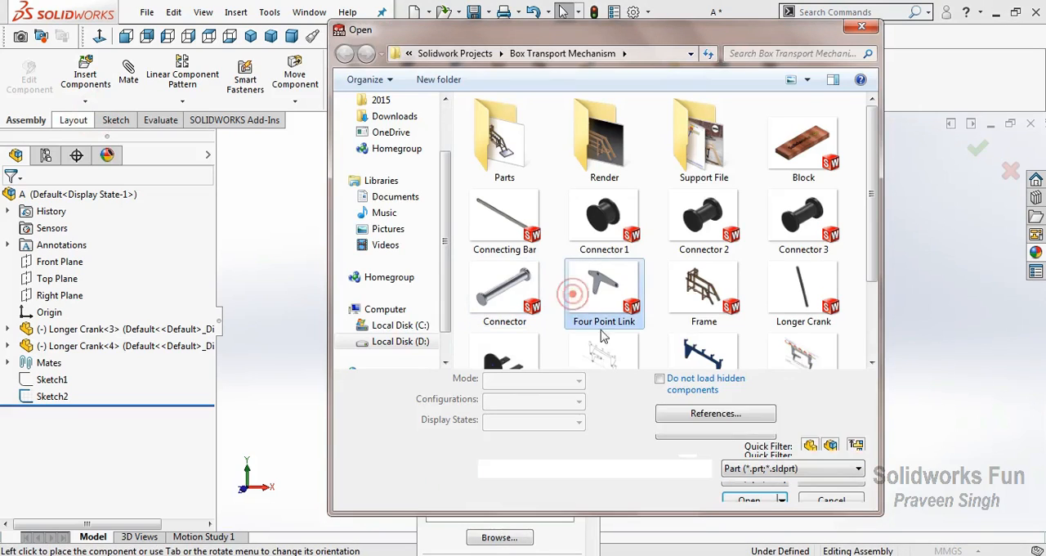
{"action": "left_click", "coordinate": [603, 294]}
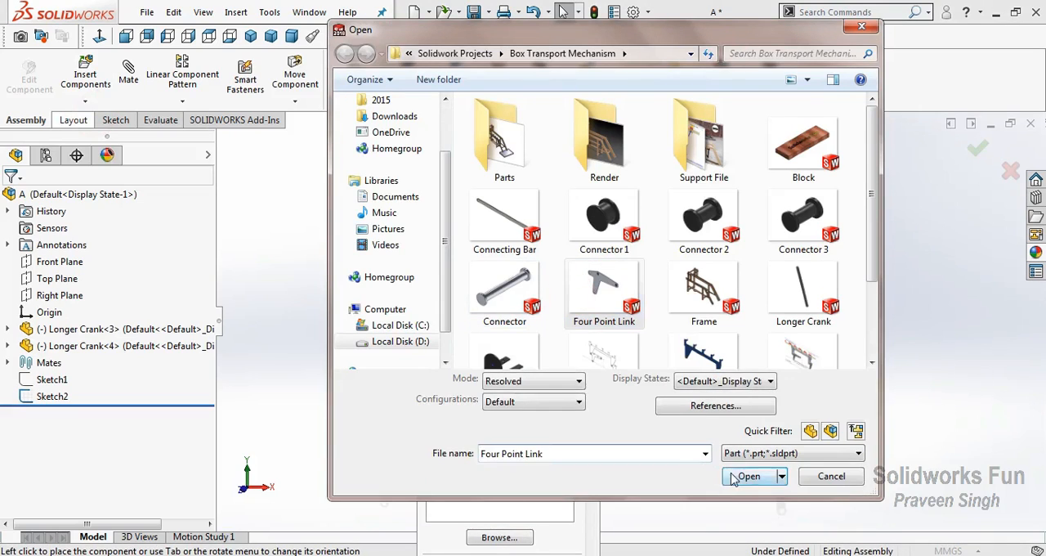
{"action": "left_click", "coordinate": [747, 474]}
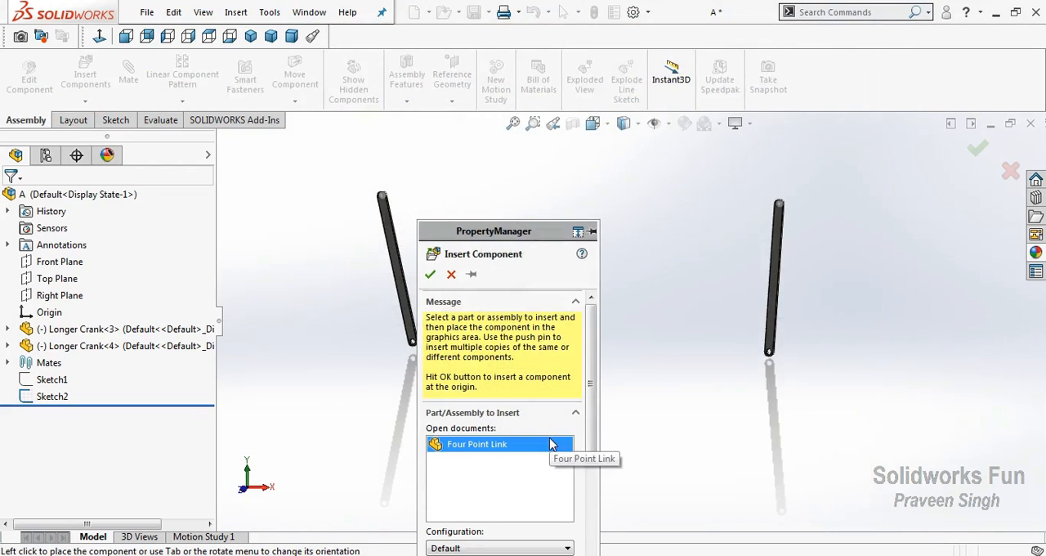
{"action": "left_click", "coordinate": [384, 362]}
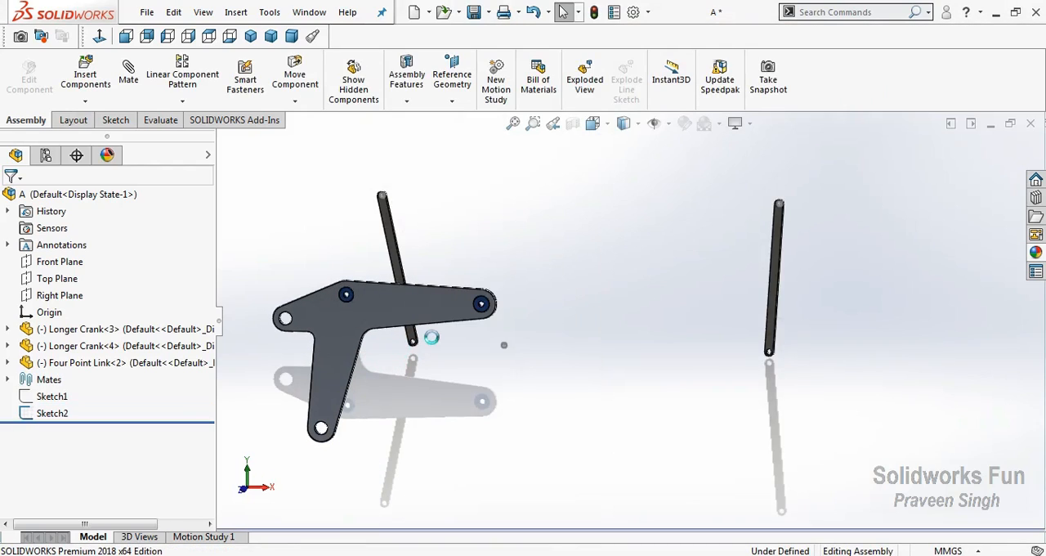
{"action": "scroll", "coordinate": [423, 338], "scroll_direction": "down", "scroll_amount": 8}
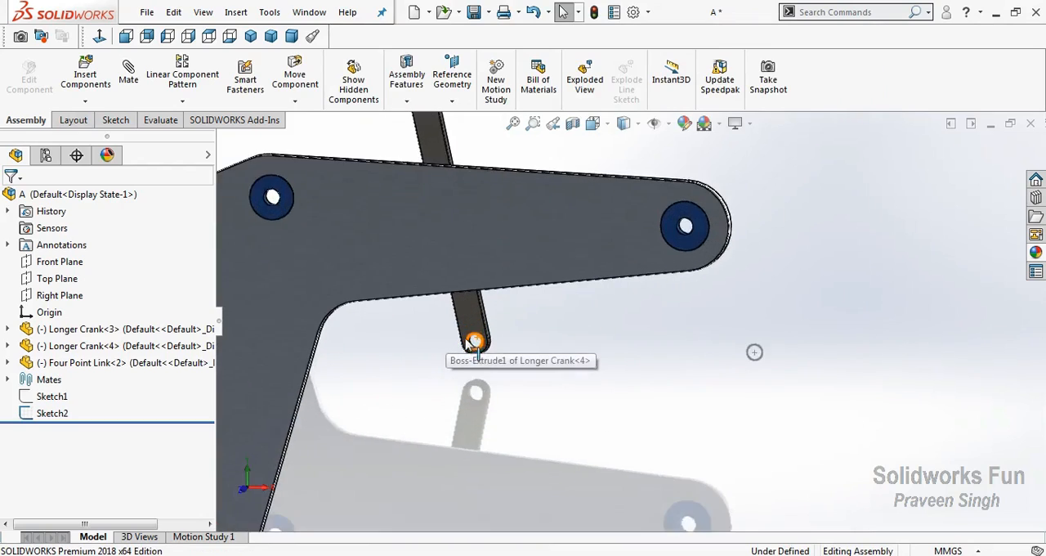
{"action": "left_click", "coordinate": [507, 348]}
{"action": "scroll", "coordinate": [426, 389], "scroll_direction": "up", "scroll_amount": 5}
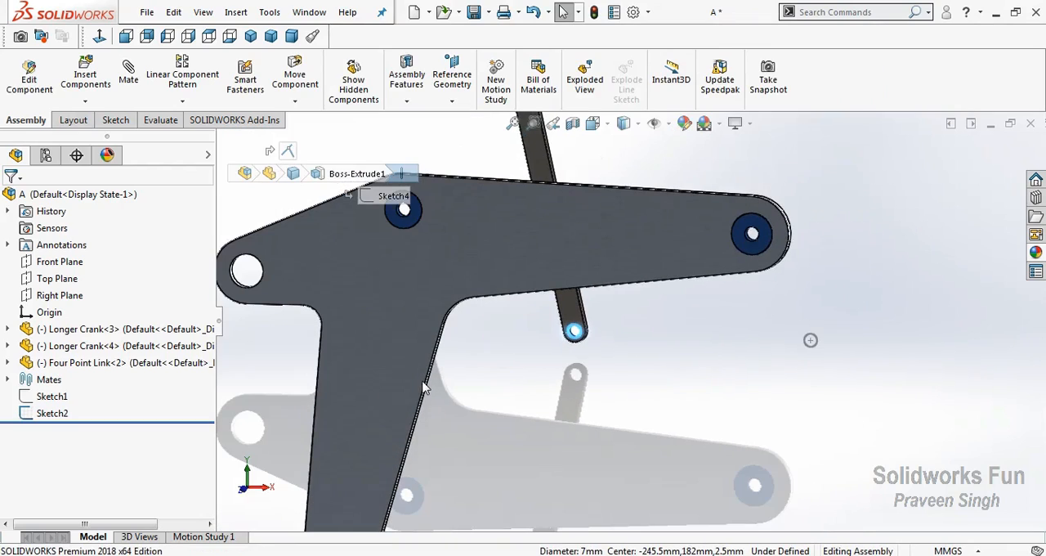
{"action": "right_click", "coordinate": [483, 347]}
{"action": "key", "text": "Escape"}
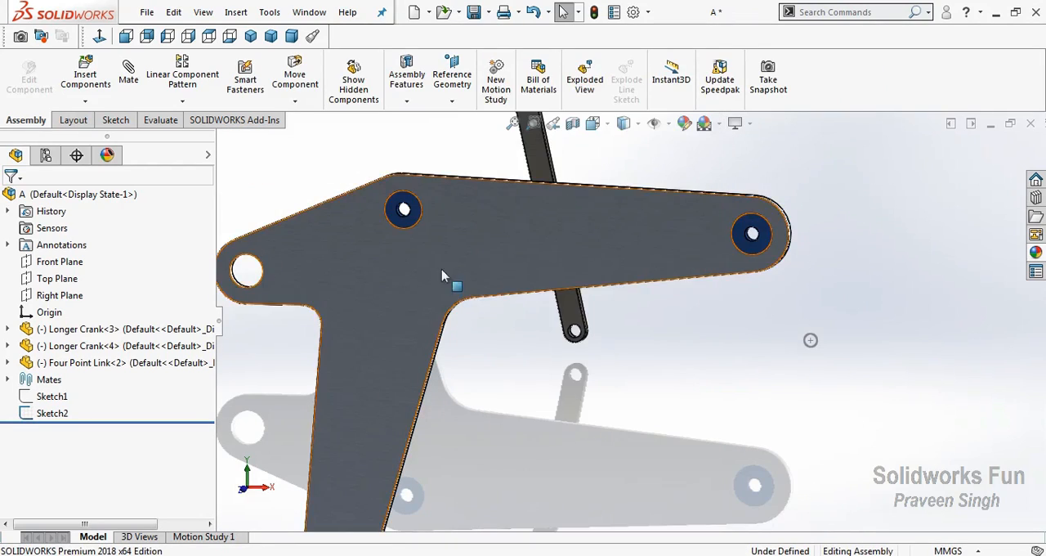
Add a concentric mate between the Four Point Link's upper middle collar hole and the left Longer Crank's lower hole
{"action": "scroll", "coordinate": [431, 235], "scroll_direction": "down", "scroll_amount": 5}
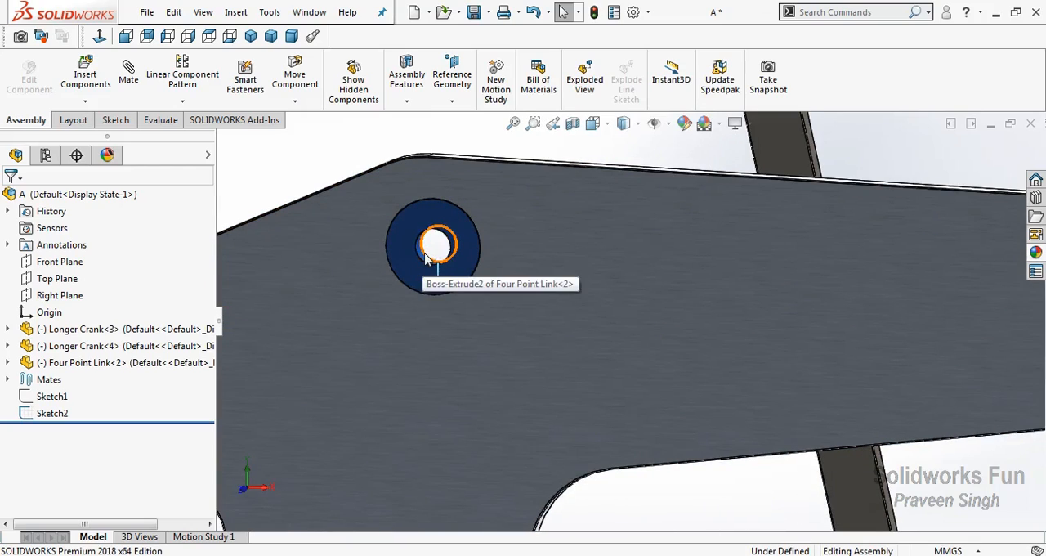
{"action": "left_click", "coordinate": [422, 258]}
{"action": "scroll", "coordinate": [692, 425], "scroll_direction": "up", "scroll_amount": 5}
{"action": "left_click_drag", "start_coordinate": [692, 425], "coordinate": [687, 398], "text": "alt"}
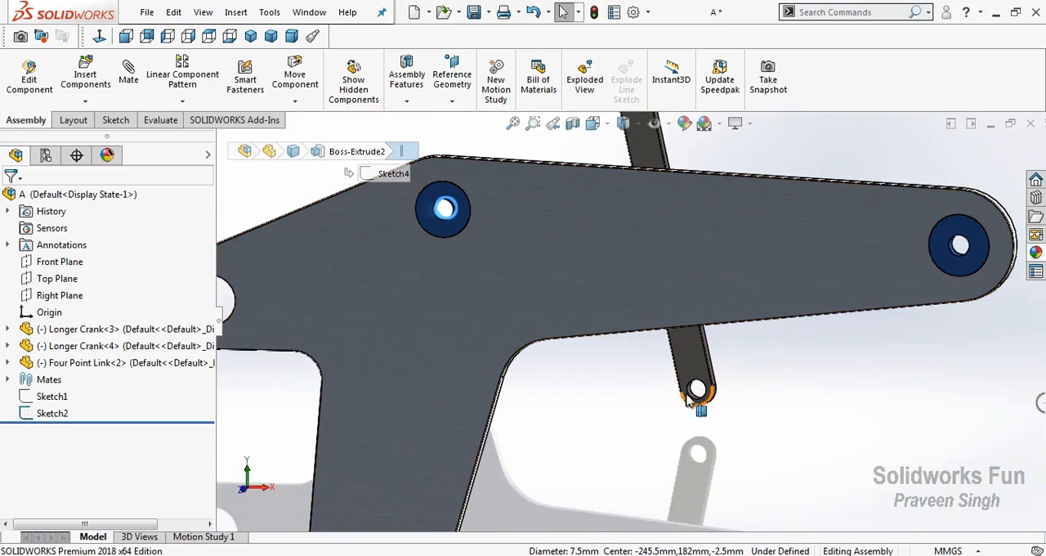
{"action": "left_click", "coordinate": [689, 398], "text": "ctrl"}
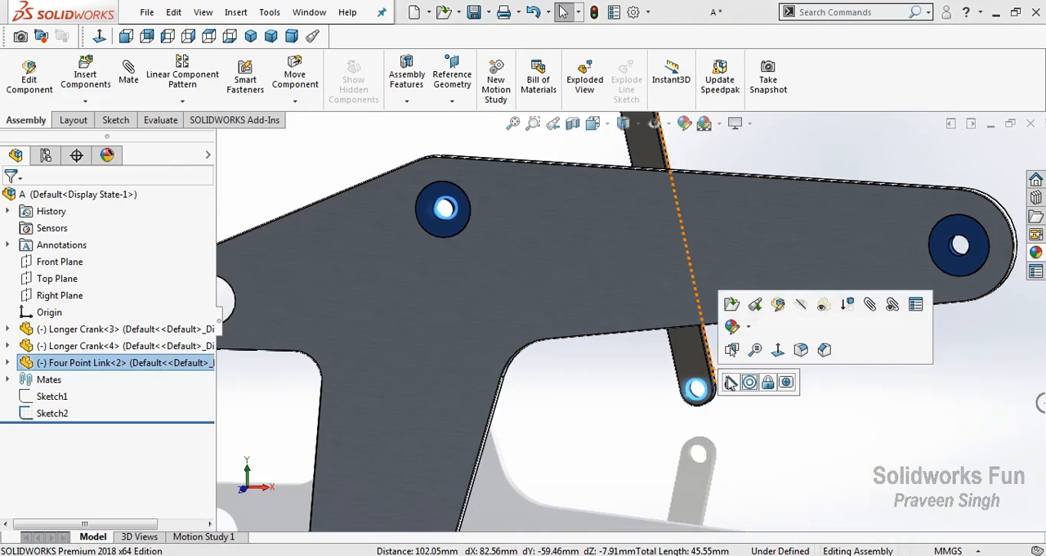
{"action": "left_click", "coordinate": [128, 80]}
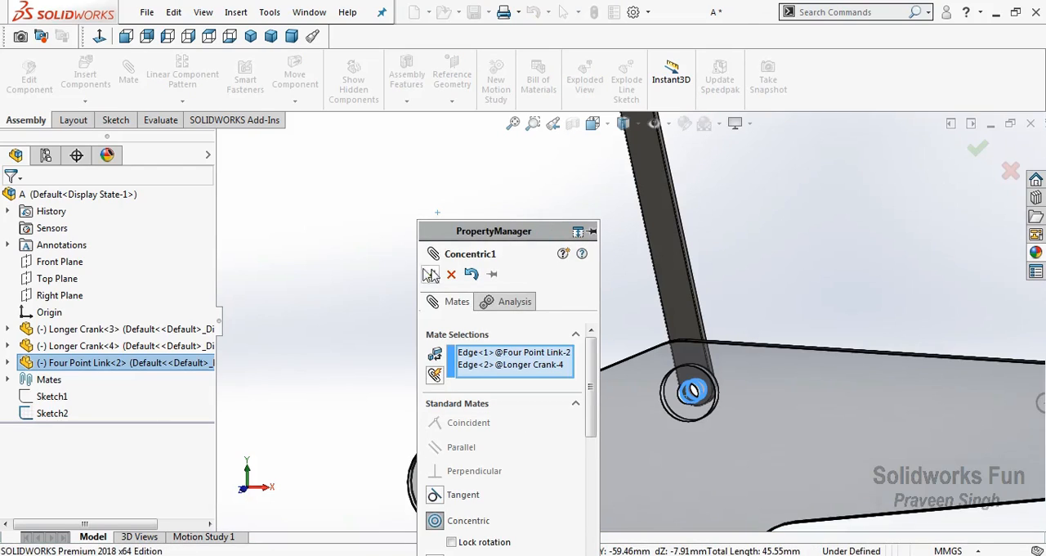
{"action": "left_click", "coordinate": [430, 275]}
{"action": "left_click", "coordinate": [430, 274]}
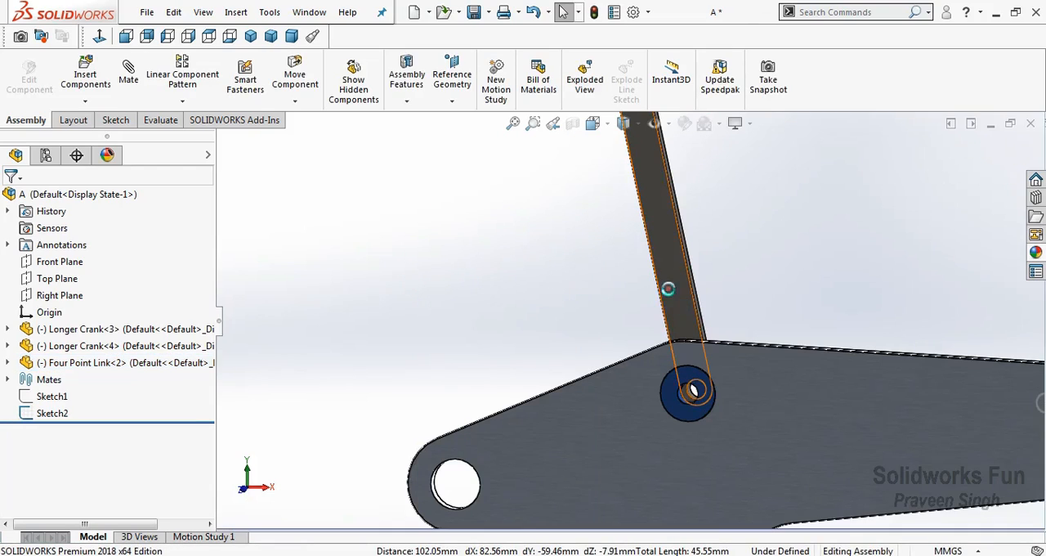
Mate the left Longer Crank's flat face against the collar face of the Four Point Link
{"action": "left_click", "coordinate": [536, 263]}
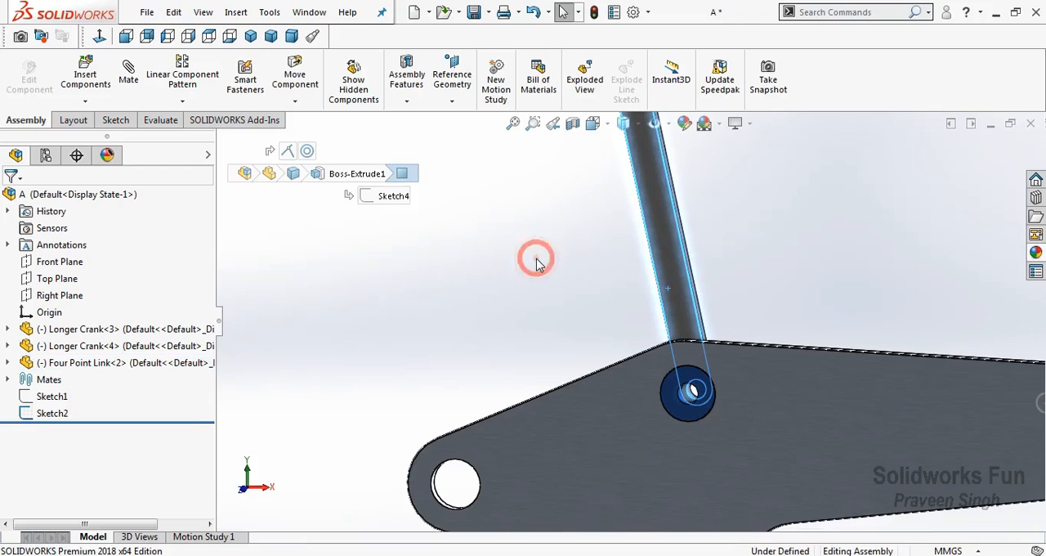
{"action": "right_click", "coordinate": [675, 214]}
{"action": "mouse_move", "coordinate": [768, 116]}
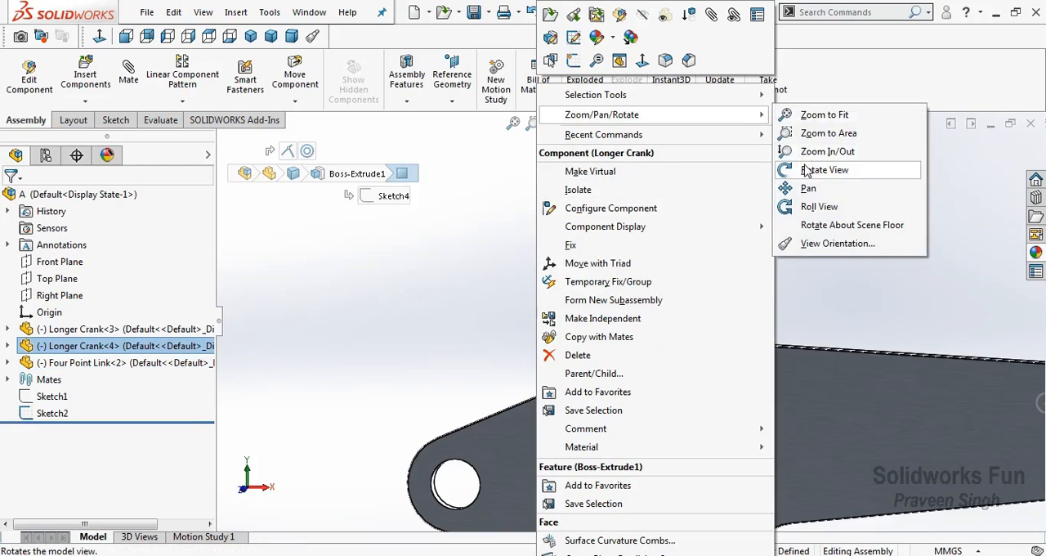
{"action": "left_click", "coordinate": [887, 168]}
{"action": "left_click_drag", "start_coordinate": [736, 327], "coordinate": [637, 427]}
{"action": "right_click", "coordinate": [641, 403]}
{"action": "left_click", "coordinate": [702, 299]}
{"action": "left_click", "coordinate": [738, 405], "text": "ctrl"}
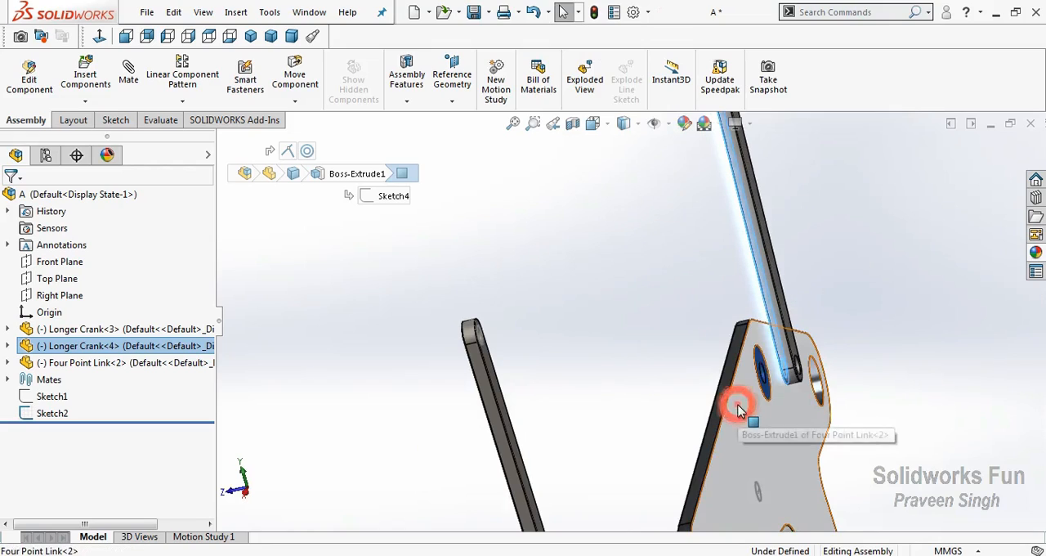
{"action": "left_click", "coordinate": [787, 393]}
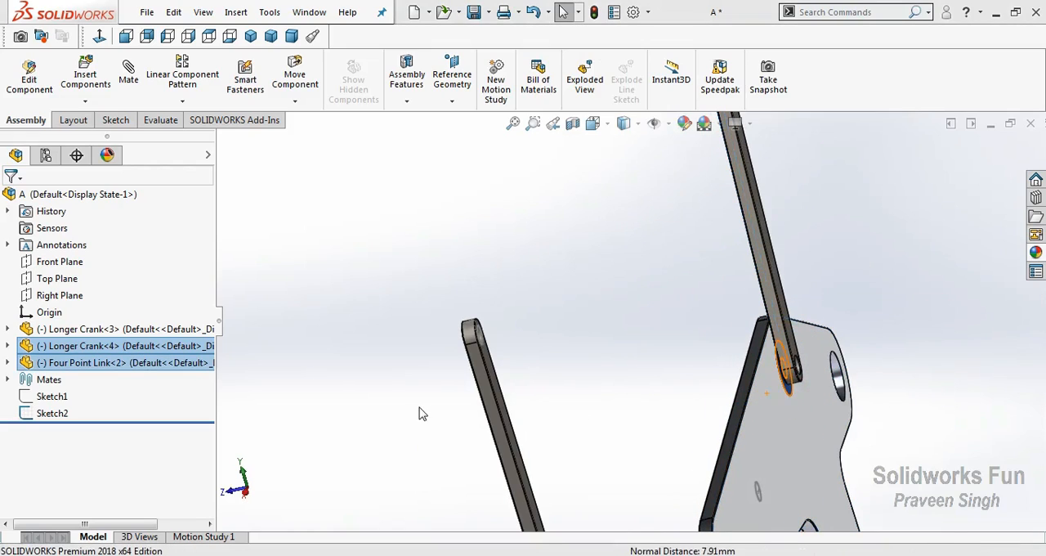
{"action": "scroll", "coordinate": [437, 219], "scroll_direction": "up", "scroll_amount": 4}
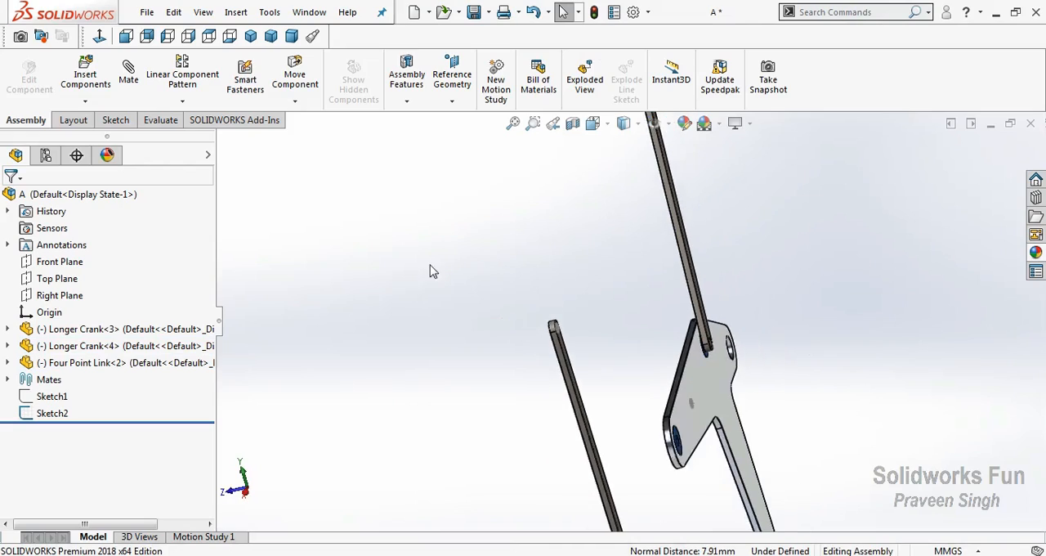
Insert the Three Point Link part just below the right Longer Crank
{"action": "right_click", "coordinate": [413, 248]}
{"action": "left_click", "coordinate": [471, 321]}
{"action": "left_click_drag", "start_coordinate": [474, 321], "coordinate": [621, 343]}
{"action": "left_click", "coordinate": [85, 102]}
{"action": "left_click", "coordinate": [90, 119]}
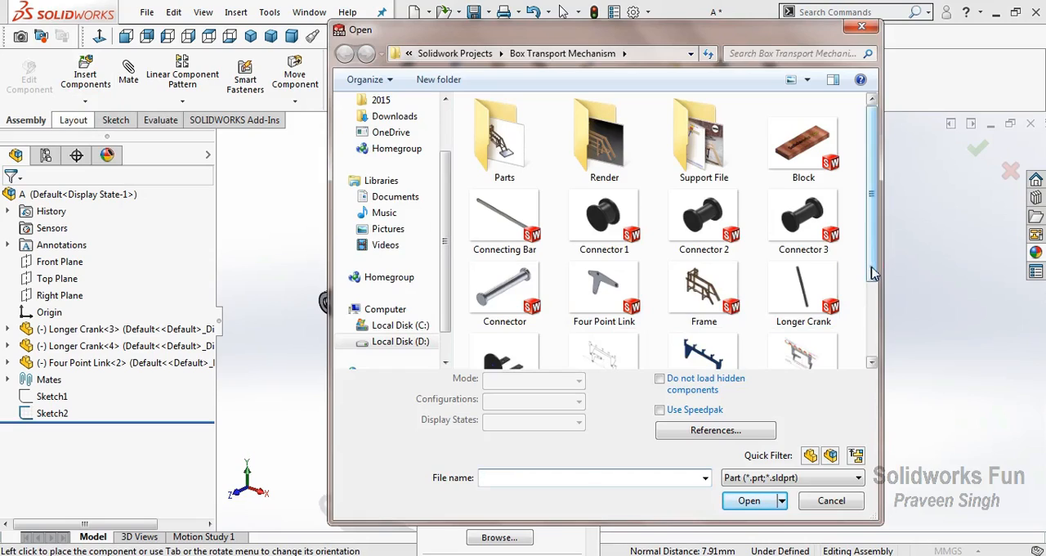
{"action": "left_click_drag", "start_coordinate": [873, 273], "coordinate": [874, 325]}
{"action": "left_click", "coordinate": [722, 347]}
{"action": "left_click", "coordinate": [749, 500]}
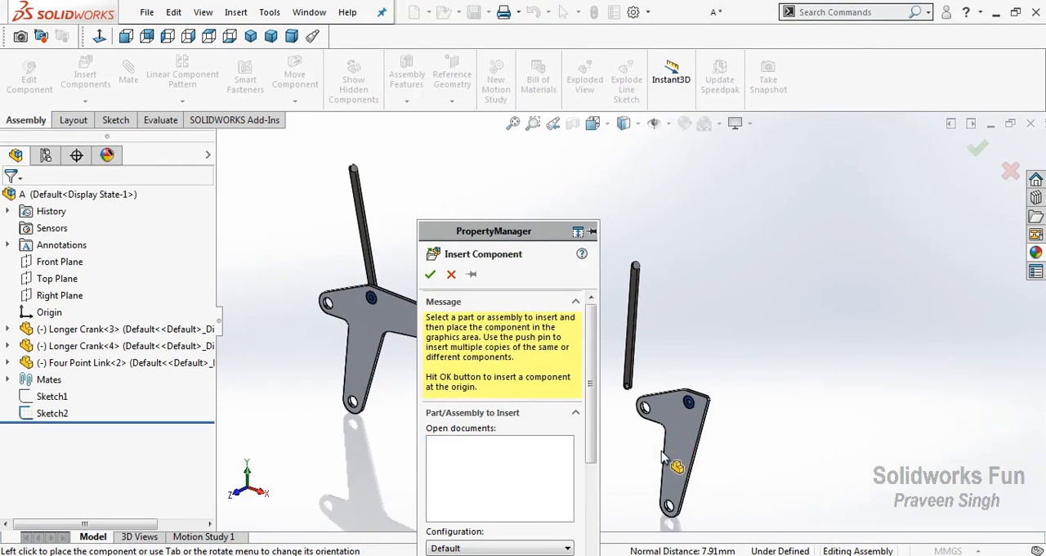
{"action": "left_click", "coordinate": [683, 464]}
Add a concentric mate between the Three Point Link's collar hole and the right Longer Crank's lower hole
{"action": "scroll", "coordinate": [631, 389], "scroll_direction": "down", "scroll_amount": 2}
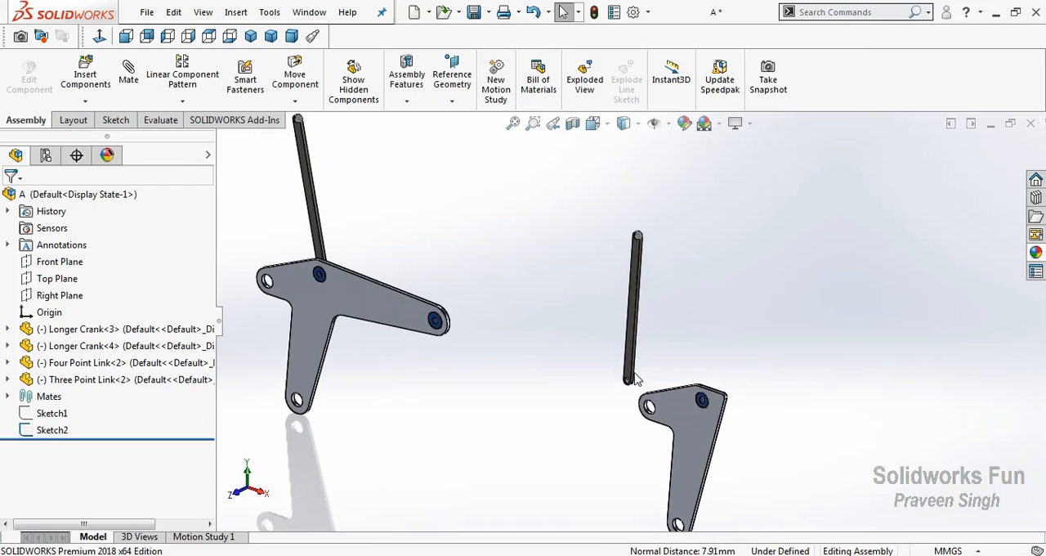
{"action": "scroll", "coordinate": [625, 396], "scroll_direction": "down", "scroll_amount": 4}
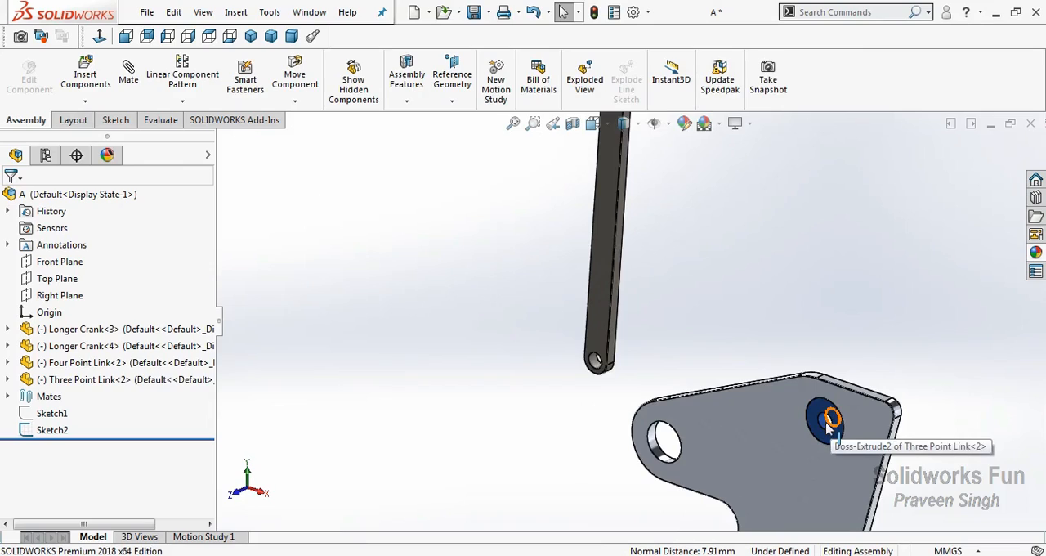
{"action": "left_click", "coordinate": [829, 422]}
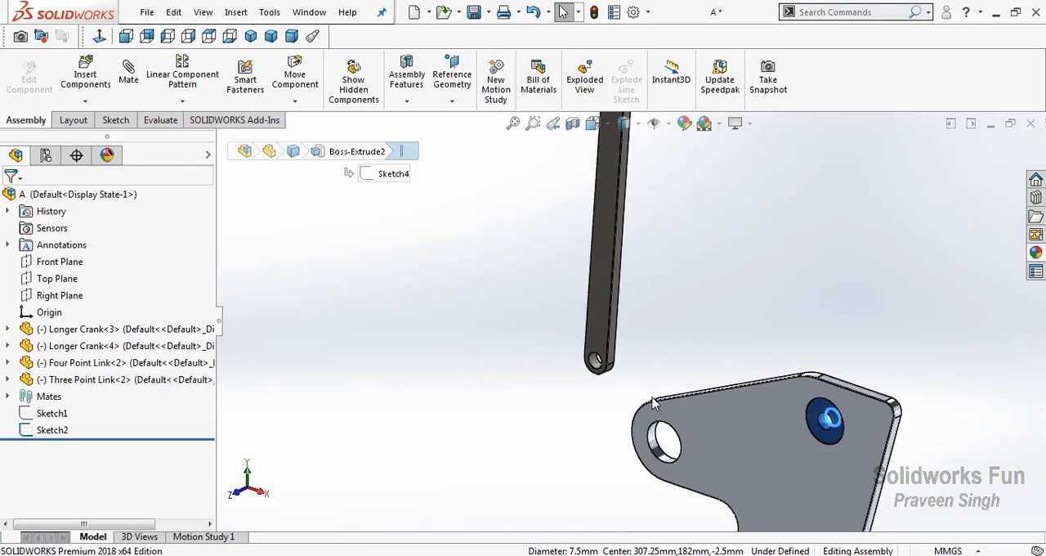
{"action": "left_click", "coordinate": [600, 374], "text": "ctrl"}
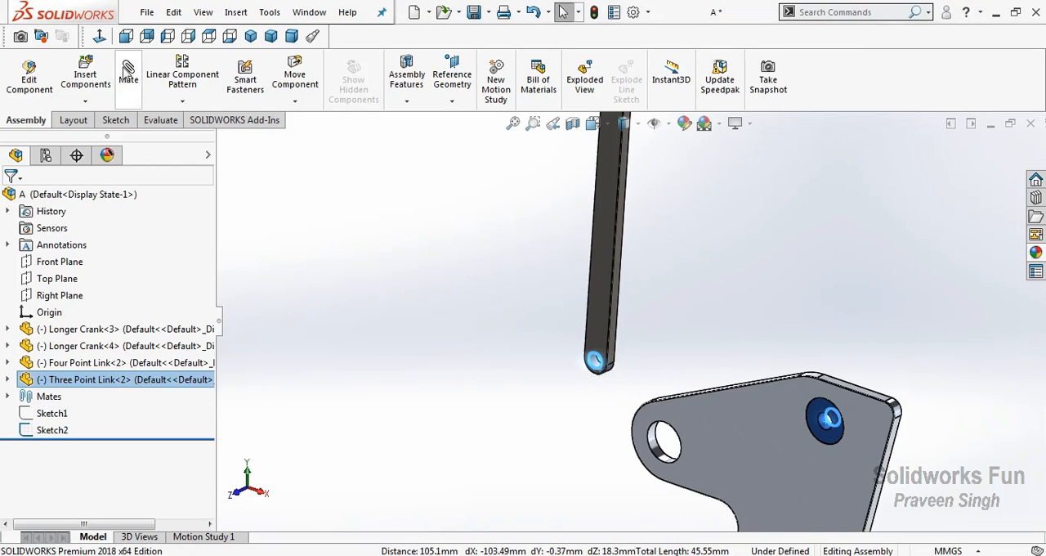
{"action": "left_click", "coordinate": [129, 72]}
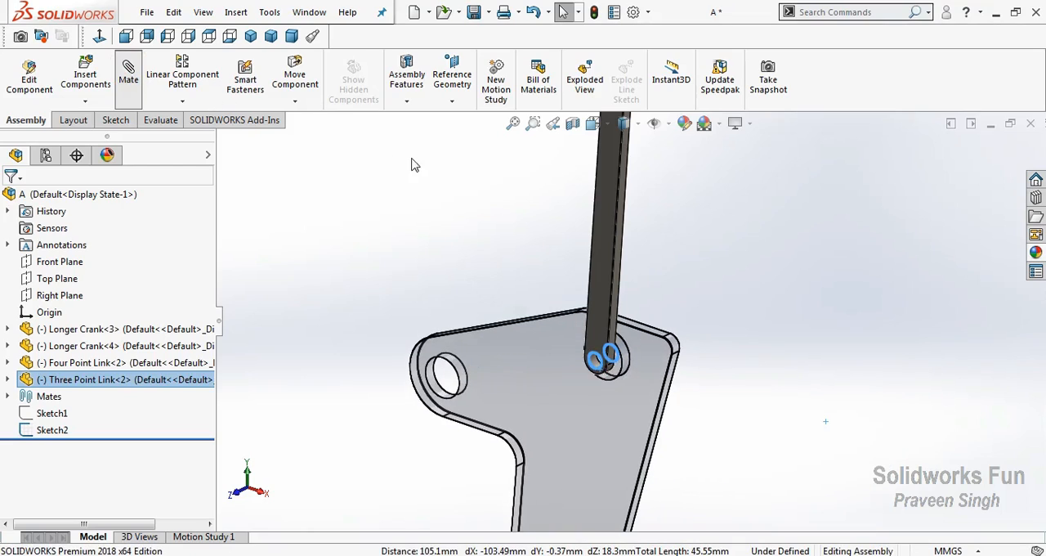
{"action": "left_click", "coordinate": [429, 274]}
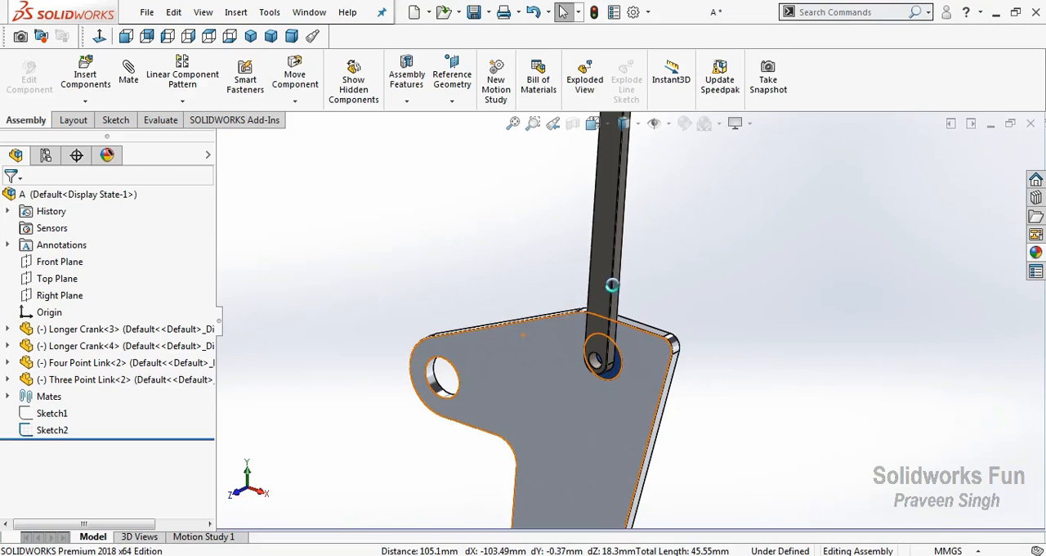
Add a coincident mate between the right Longer Crank's front face and the back face of the Three Point Link
{"action": "left_click", "coordinate": [611, 285]}
{"action": "right_click", "coordinate": [588, 255]}
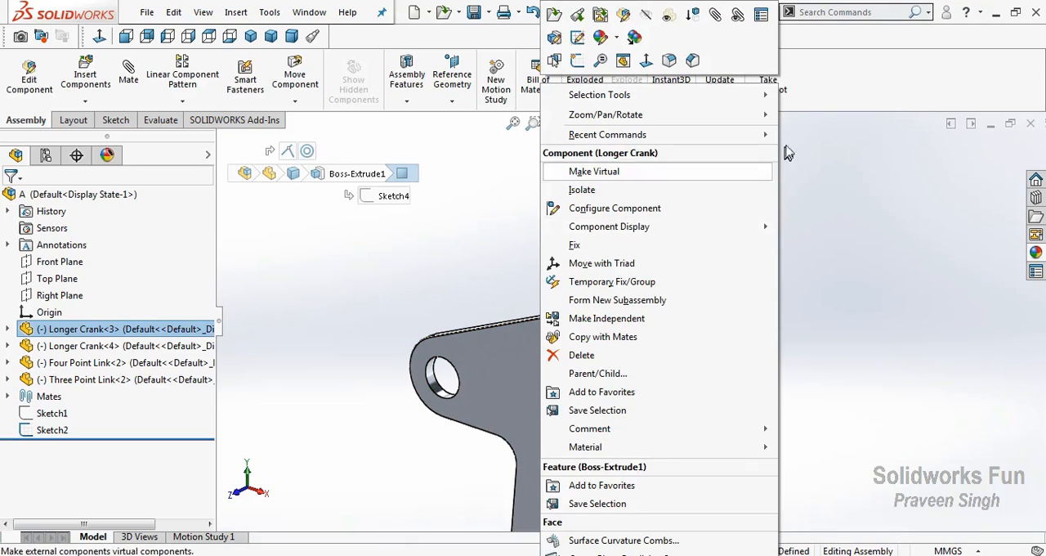
{"action": "mouse_move", "coordinate": [760, 115]}
{"action": "left_click", "coordinate": [866, 169]}
{"action": "left_click_drag", "start_coordinate": [635, 317], "coordinate": [568, 303]}
{"action": "right_click", "coordinate": [567, 304]}
{"action": "left_click", "coordinate": [609, 410]}
{"action": "left_click", "coordinate": [666, 394], "text": "ctrl"}
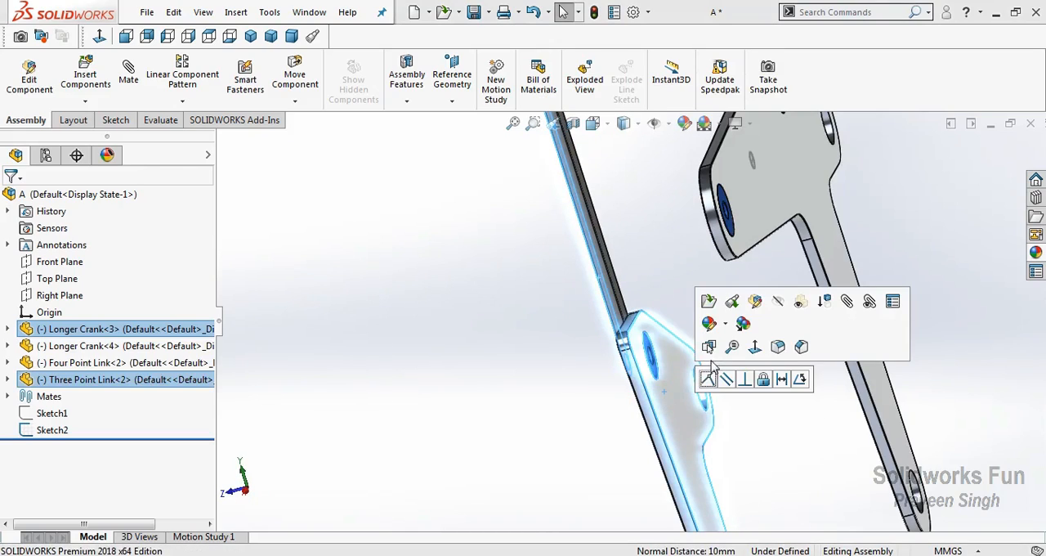
{"action": "left_click", "coordinate": [708, 381]}
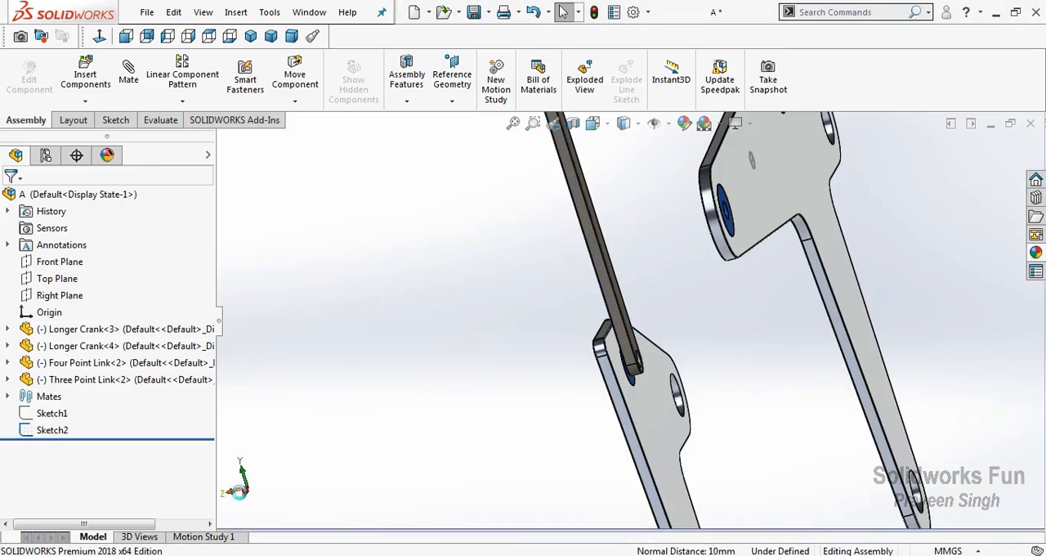
Examine the contact between the right Longer Crank and the Three Point Link from the right side and in an angled view
{"action": "left_click", "coordinate": [248, 493]}
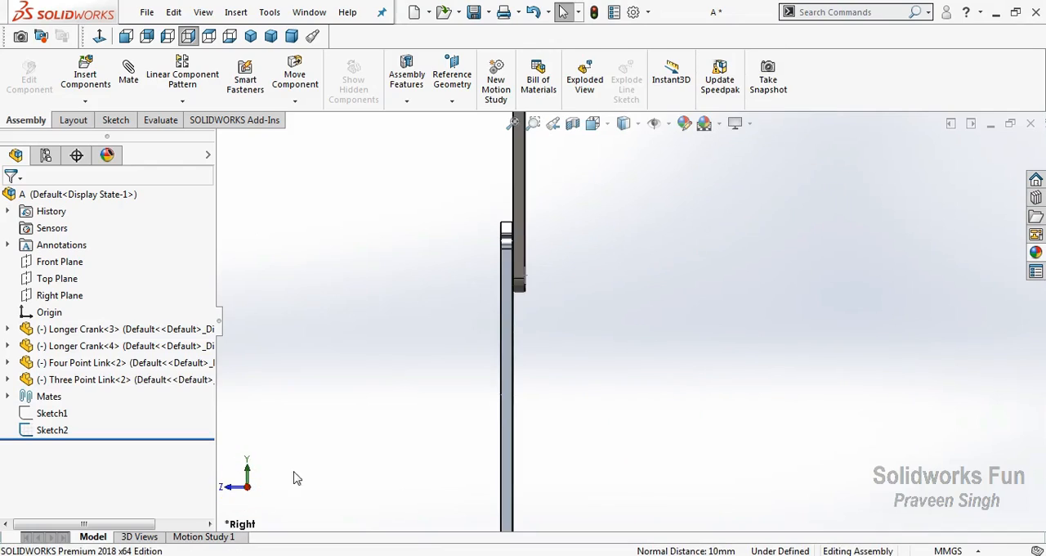
{"action": "left_click", "coordinate": [553, 128]}
{"action": "right_click", "coordinate": [520, 271]}
{"action": "left_click", "coordinate": [547, 336]}
{"action": "scroll", "coordinate": [485, 335], "scroll_direction": "up", "scroll_amount": 4}
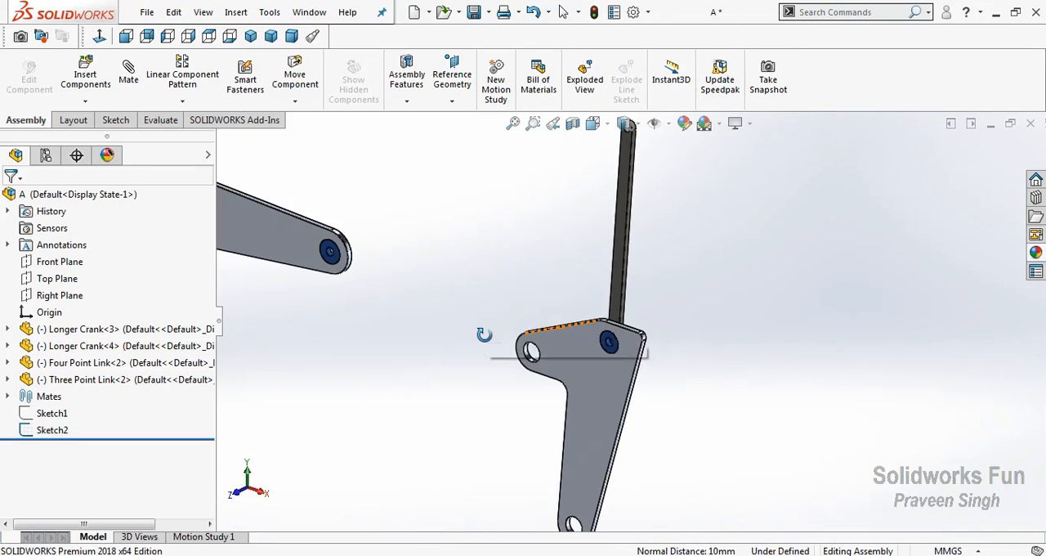
{"action": "scroll", "coordinate": [484, 334], "scroll_direction": "up", "scroll_amount": 5}
{"action": "scroll", "coordinate": [542, 292], "scroll_direction": "down", "scroll_amount": 2}
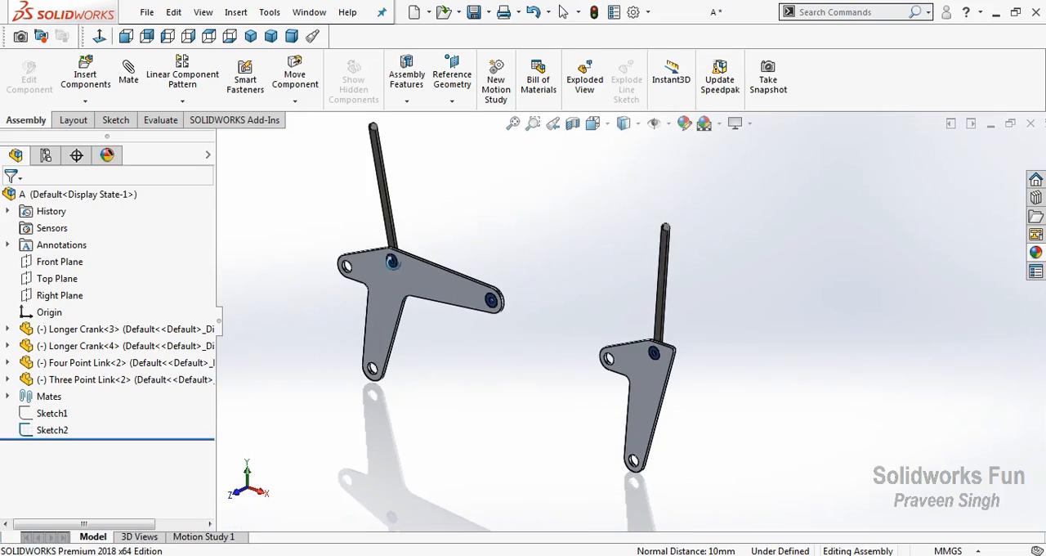
Insert the Connecting Bar part just below the Four Point Link and the Three Point Link
{"action": "left_click", "coordinate": [78, 104]}
{"action": "left_click", "coordinate": [86, 115]}
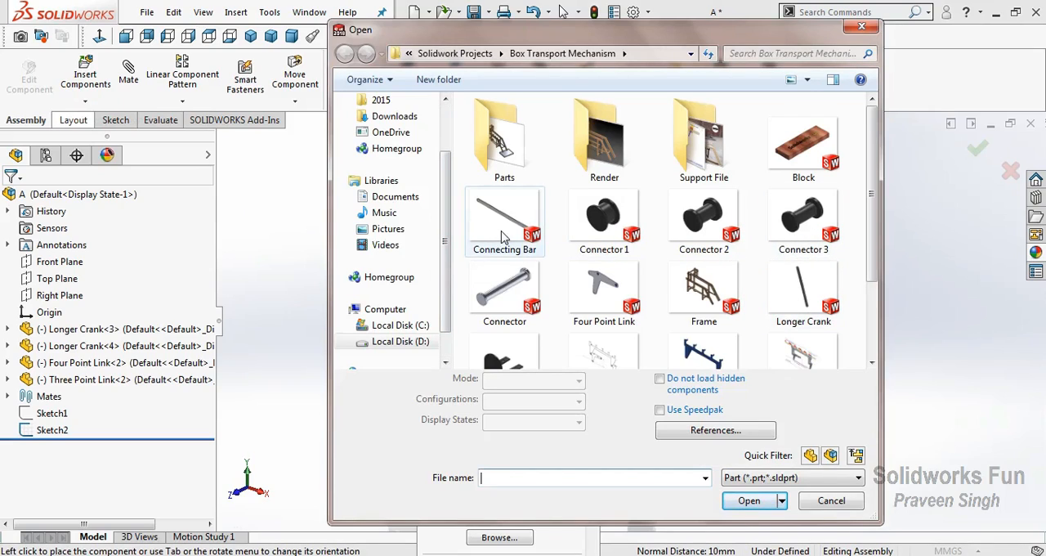
{"action": "left_click", "coordinate": [503, 235]}
{"action": "left_click", "coordinate": [748, 500]}
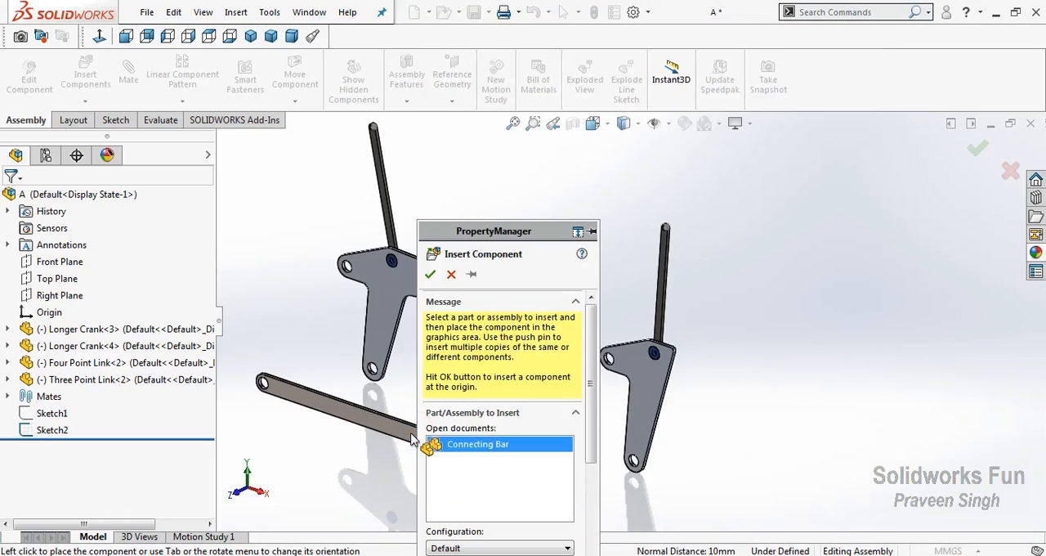
{"action": "left_click", "coordinate": [411, 437]}
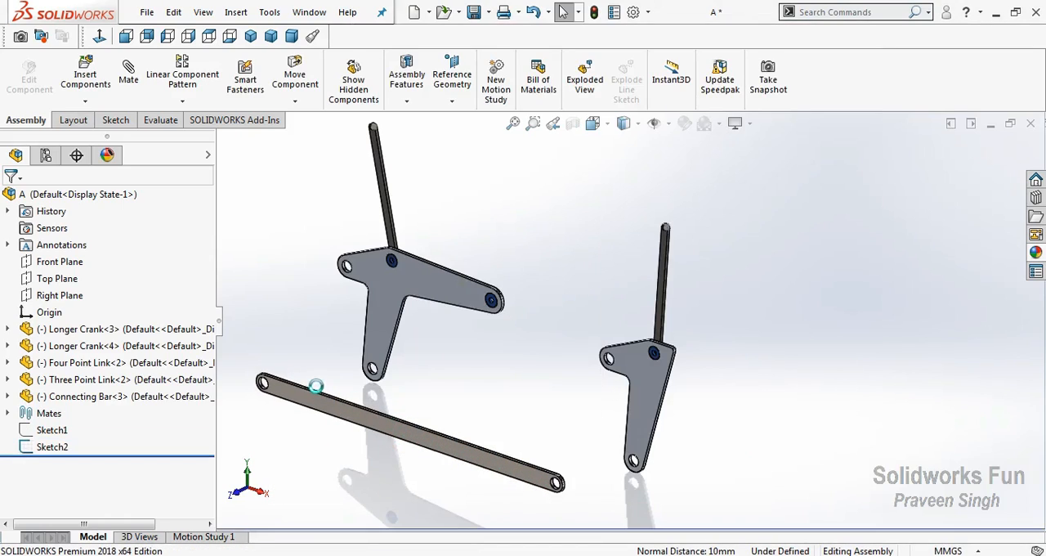
Add a coincident mate between the Four Point Link's lower hole edge and the Connecting Bar's left hole edge
{"action": "scroll", "coordinate": [353, 390], "scroll_direction": "down", "scroll_amount": 3}
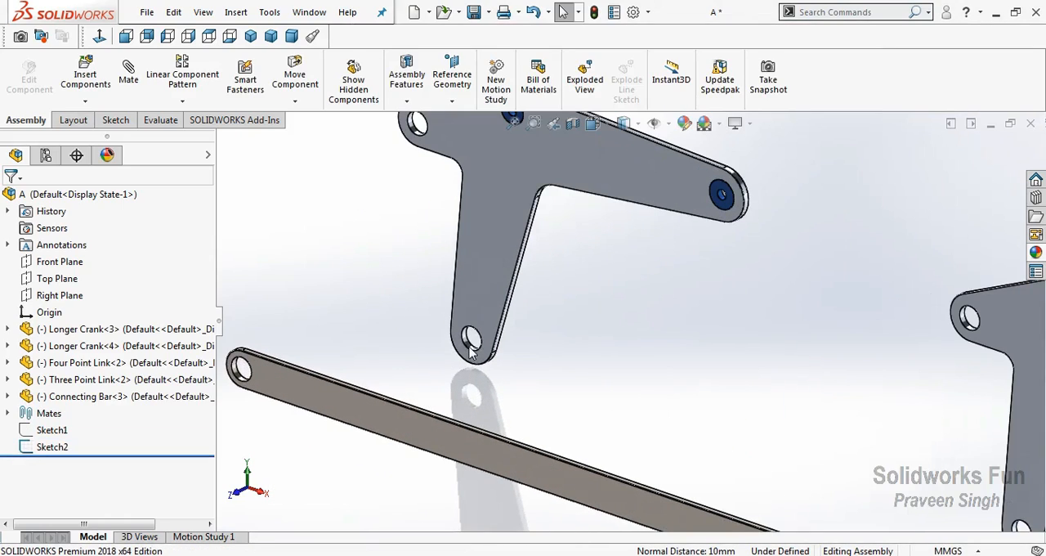
{"action": "left_click", "coordinate": [470, 339]}
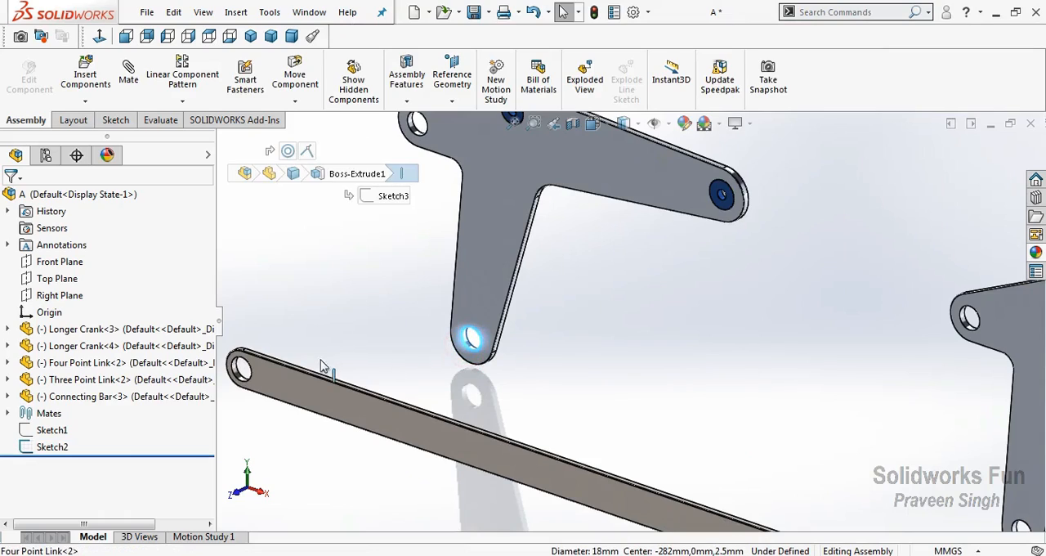
{"action": "left_click", "coordinate": [242, 371], "text": "ctrl"}
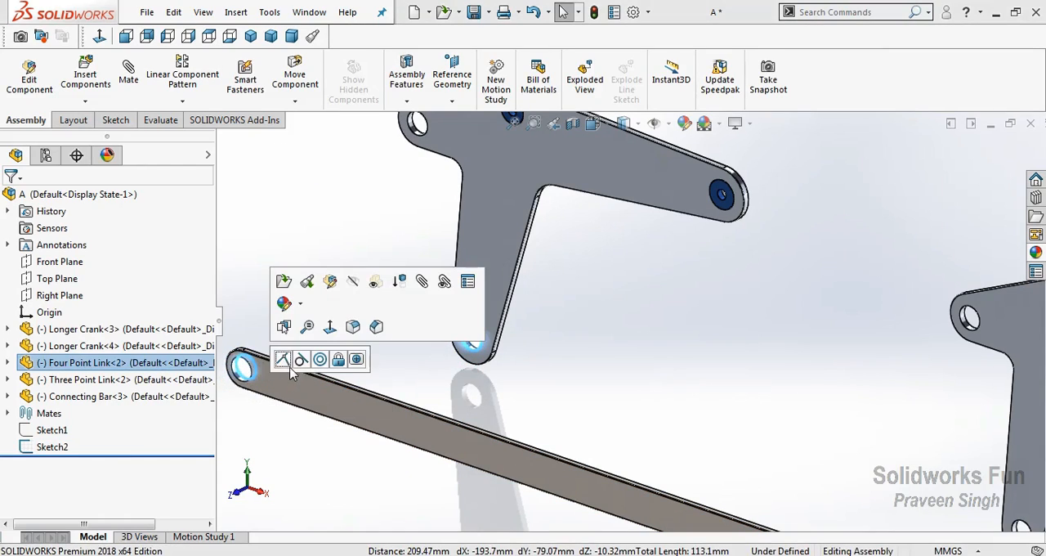
{"action": "left_click", "coordinate": [283, 358]}
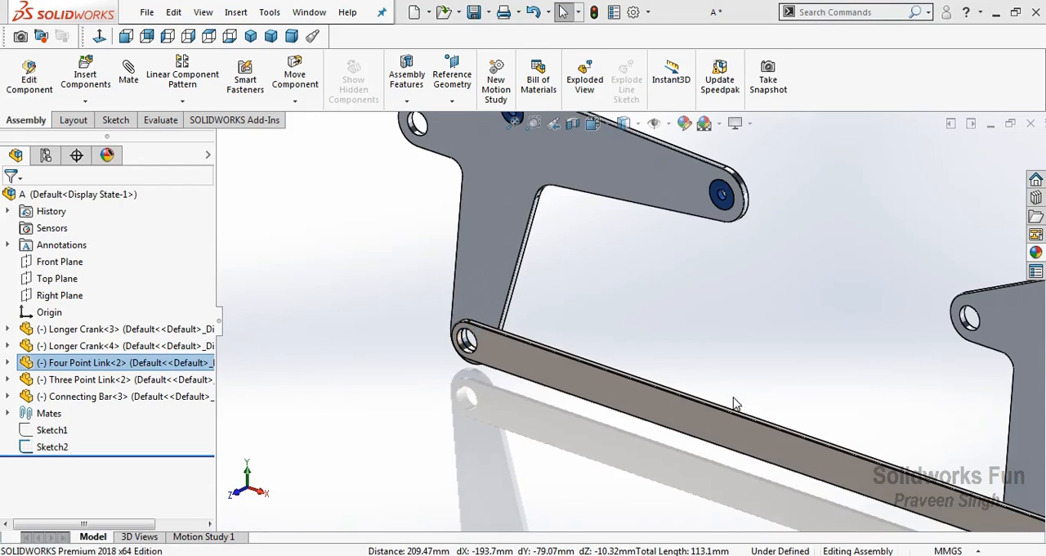
{"action": "left_click", "coordinate": [734, 398]}
Move the Three Point Link clear of the Connecting Bar and mate its lower hole edge coincident with the bar's right hole edge
{"action": "scroll", "coordinate": [734, 398], "scroll_direction": "up", "scroll_amount": 4}
{"action": "scroll", "coordinate": [719, 380], "scroll_direction": "down", "scroll_amount": 3}
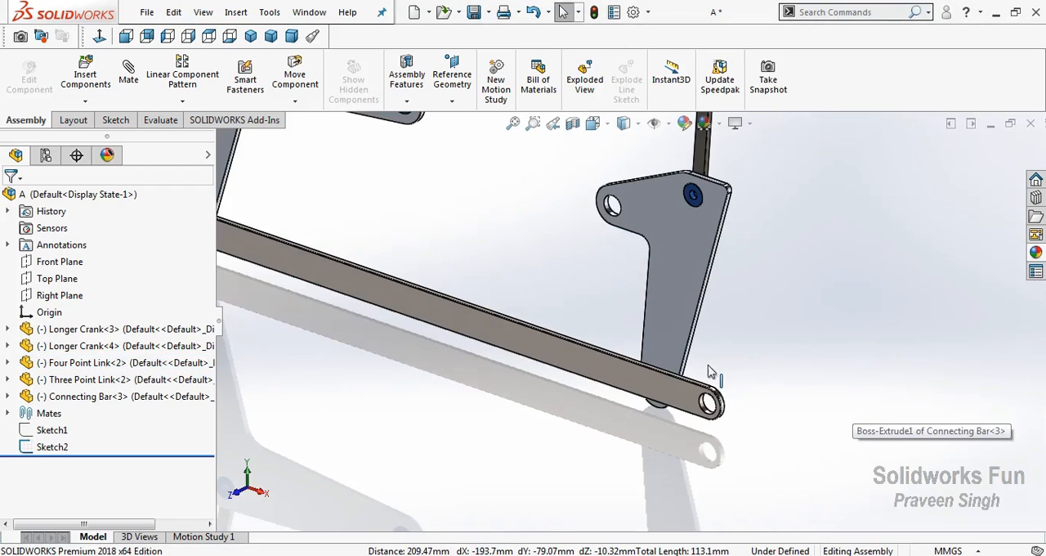
{"action": "left_click_drag", "start_coordinate": [689, 355], "coordinate": [756, 398]}
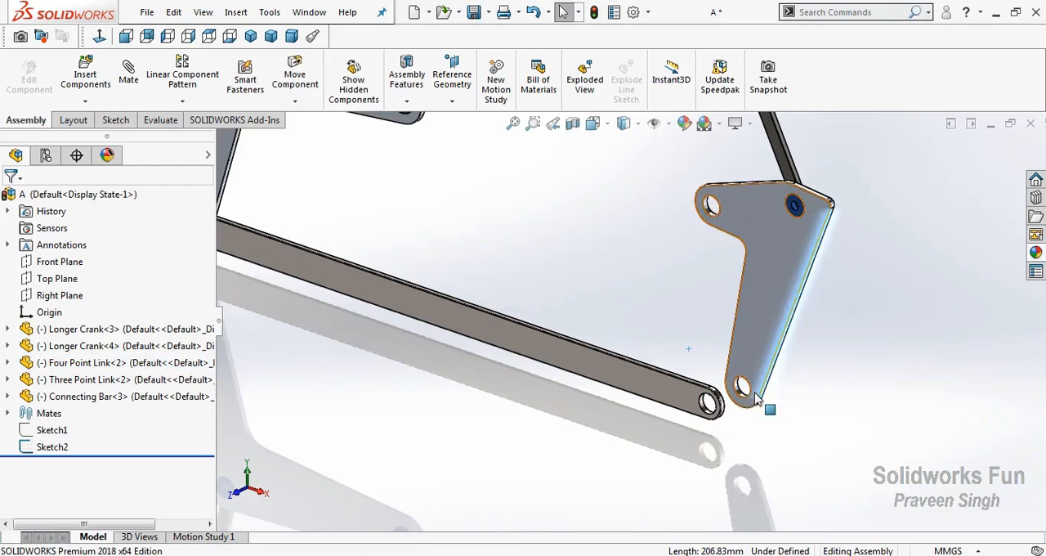
{"action": "left_click", "coordinate": [747, 404]}
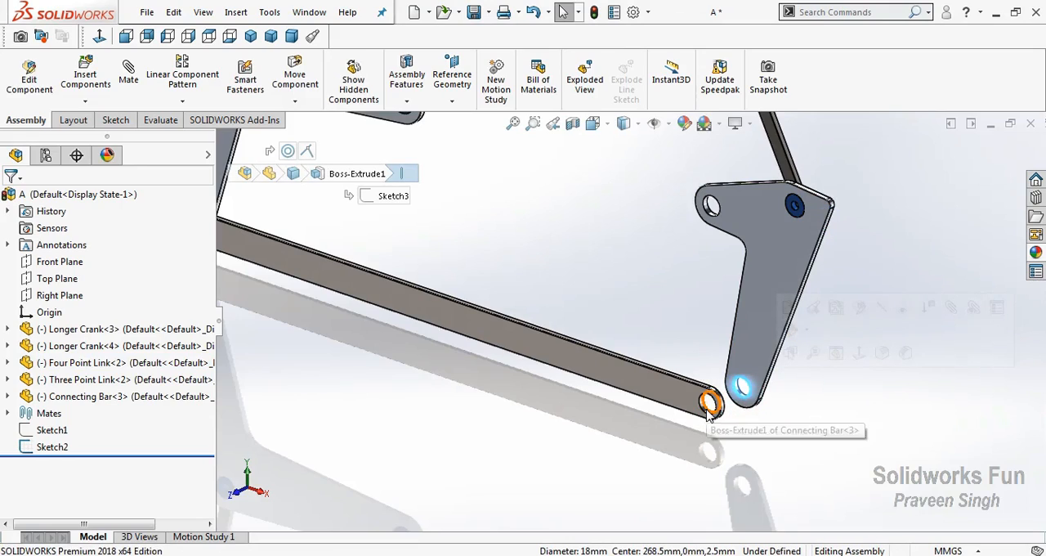
{"action": "left_click", "coordinate": [710, 411], "text": "ctrl"}
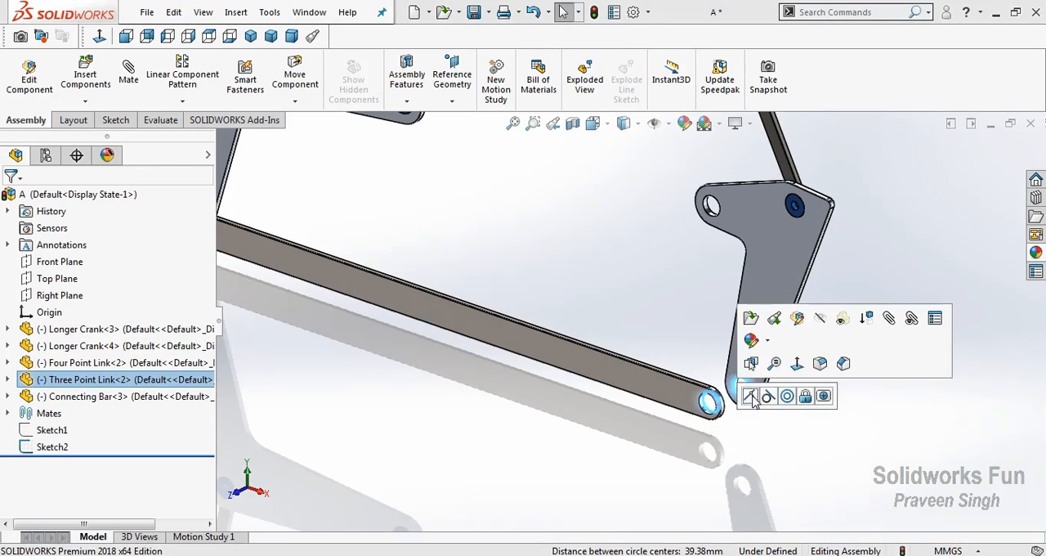
{"action": "left_click", "coordinate": [763, 397]}
{"action": "scroll", "coordinate": [527, 404], "scroll_direction": "up", "scroll_amount": 4}
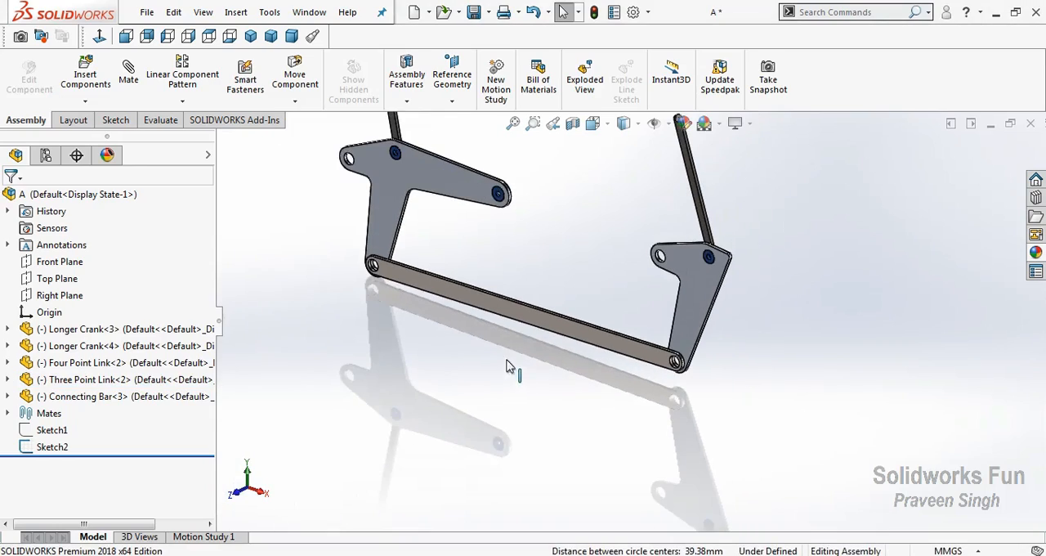
Swing the Four Point Link so its right arm points upward and clears the small sketch circle
{"action": "scroll", "coordinate": [550, 211], "scroll_direction": "down", "scroll_amount": 2}
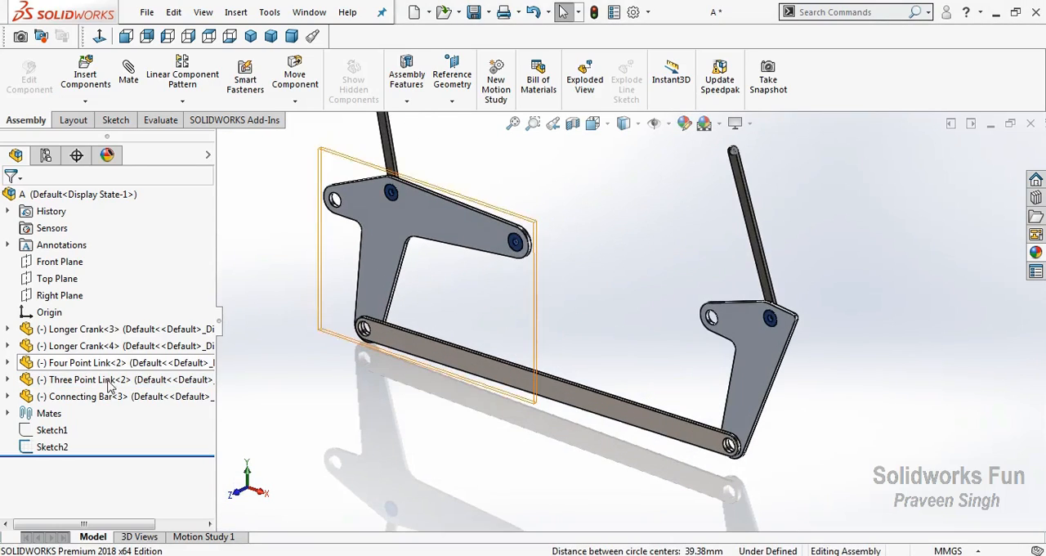
{"action": "left_click_drag", "start_coordinate": [506, 256], "coordinate": [480, 219]}
{"action": "scroll", "coordinate": [563, 237], "scroll_direction": "down", "scroll_amount": 2}
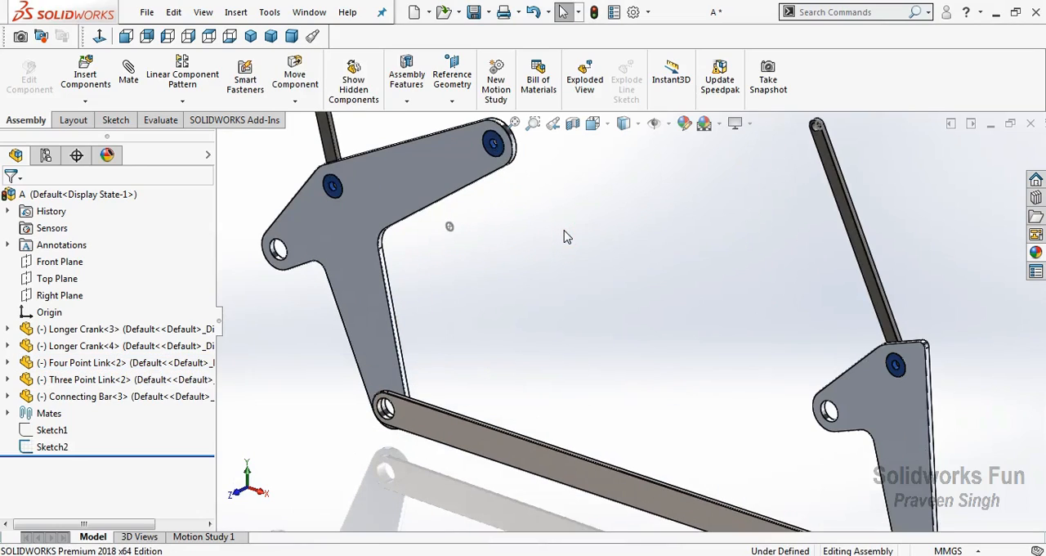
{"action": "scroll", "coordinate": [490, 174], "scroll_direction": "down", "scroll_amount": 1}
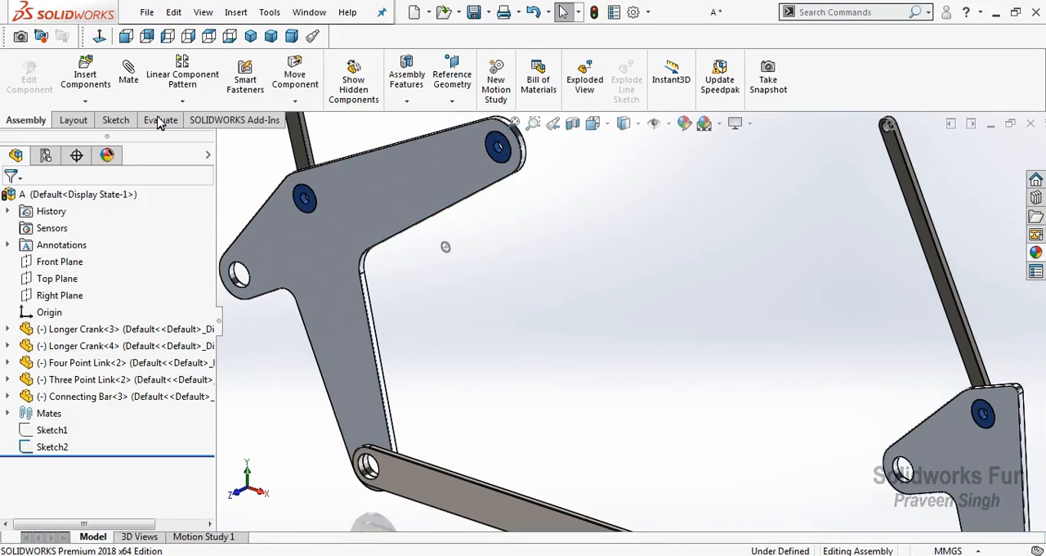
Insert the Shorter Crank part in the open space between the Four Point Link and the right Longer Crank
{"action": "left_click", "coordinate": [96, 105]}
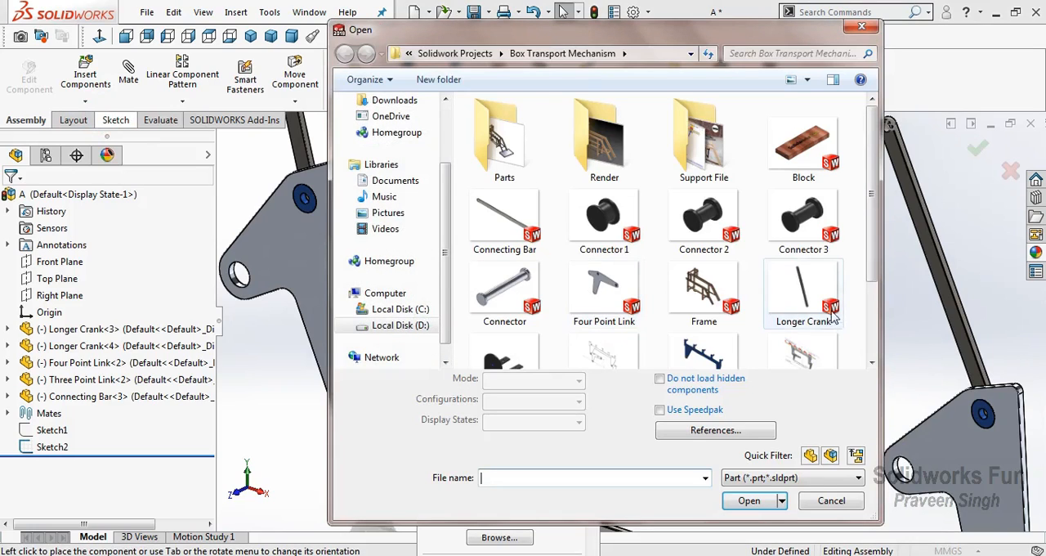
{"action": "scroll", "coordinate": [873, 273], "scroll_direction": "down", "scroll_amount": 3}
{"action": "left_click", "coordinate": [535, 376]}
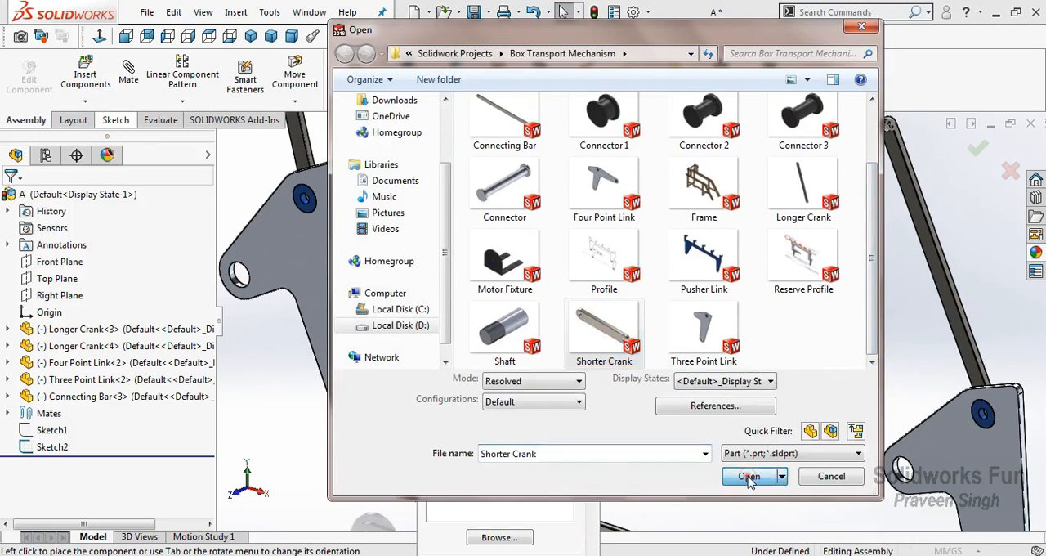
{"action": "left_click", "coordinate": [750, 499]}
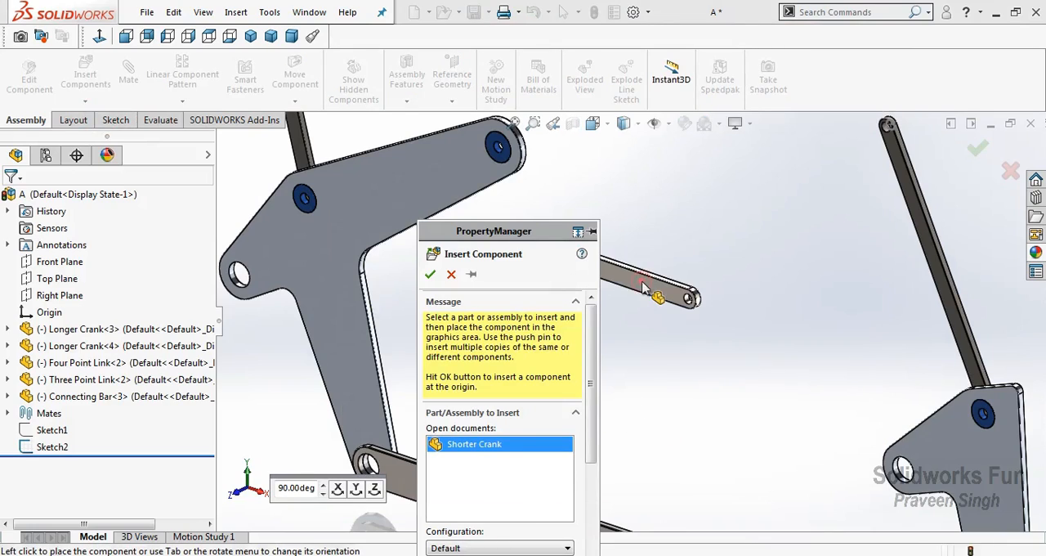
{"action": "left_click", "coordinate": [643, 287]}
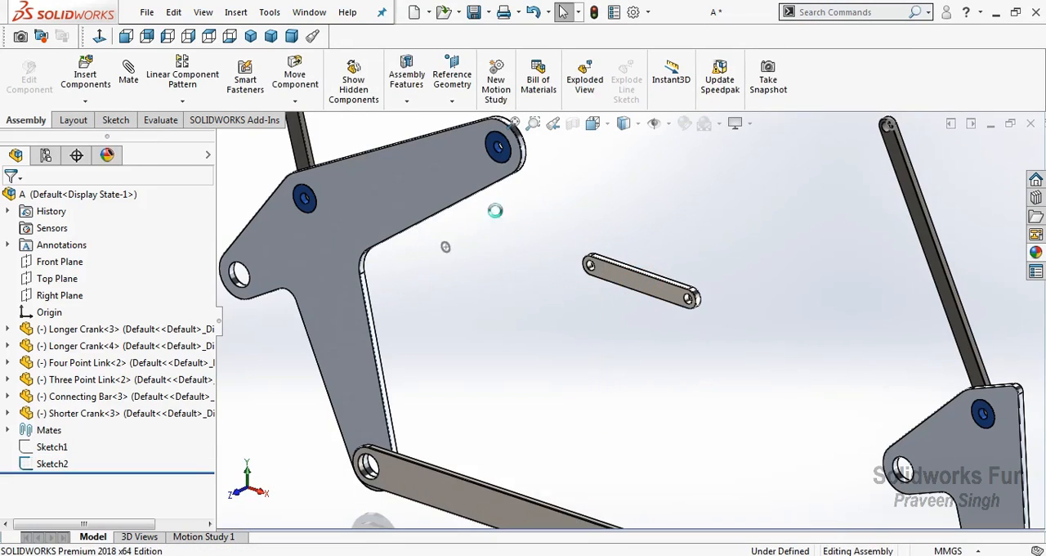
Mate the Shorter Crank's left hole to the small sketch circle beside the Four Point Link
{"action": "scroll", "coordinate": [454, 248], "scroll_direction": "down", "scroll_amount": 3}
{"action": "left_click", "coordinate": [462, 256]}
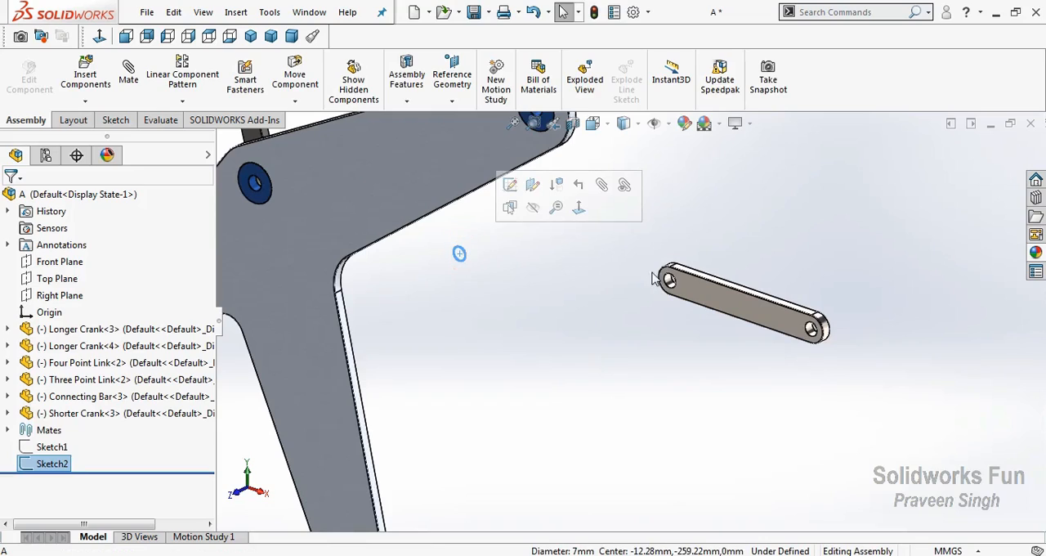
{"action": "left_click", "coordinate": [668, 281], "text": "ctrl"}
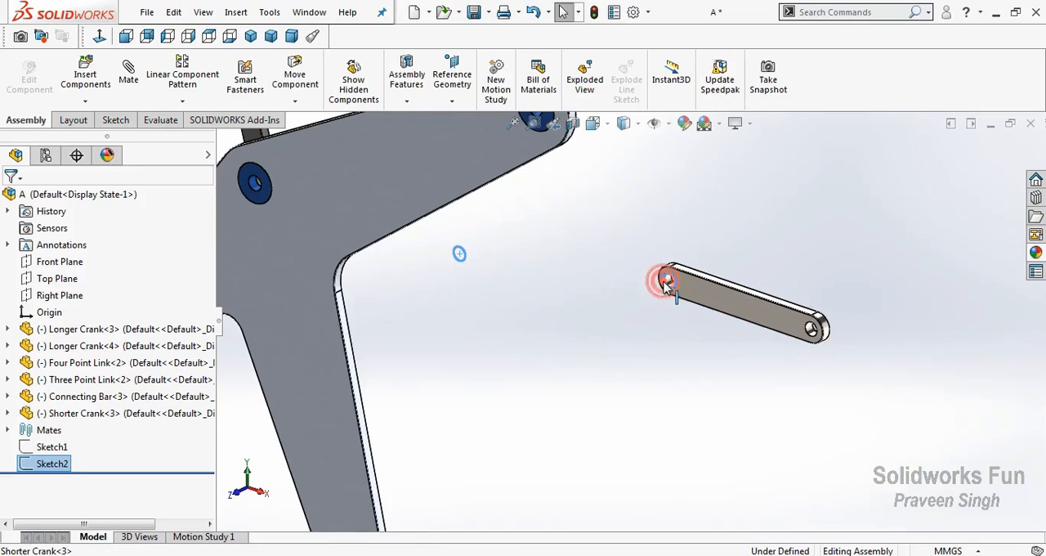
{"action": "left_click", "coordinate": [708, 265]}
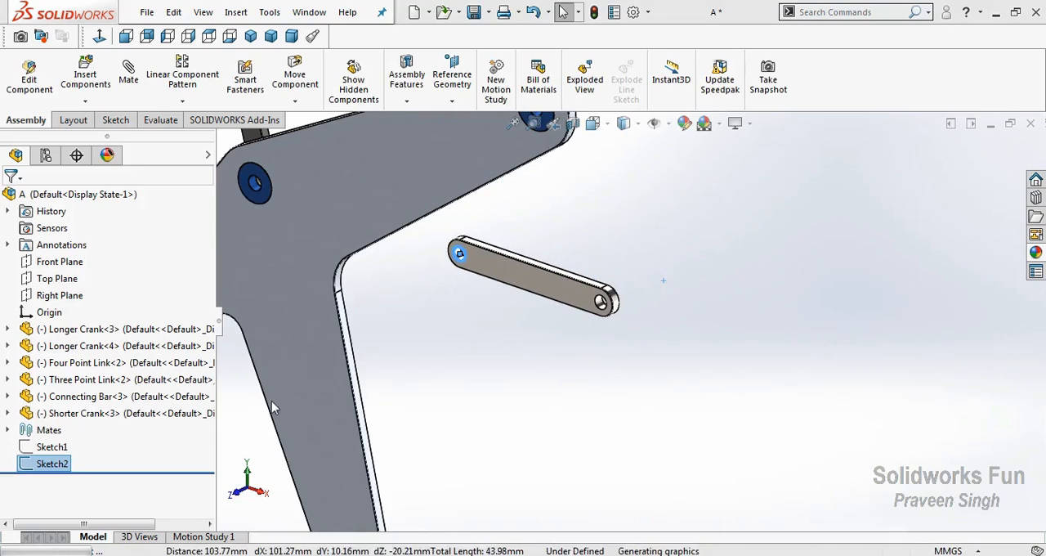
Add a concentric mate between the Shorter Crank's free right hole and the collar hole on the Four Point Link's right arm
{"action": "right_click", "coordinate": [393, 311]}
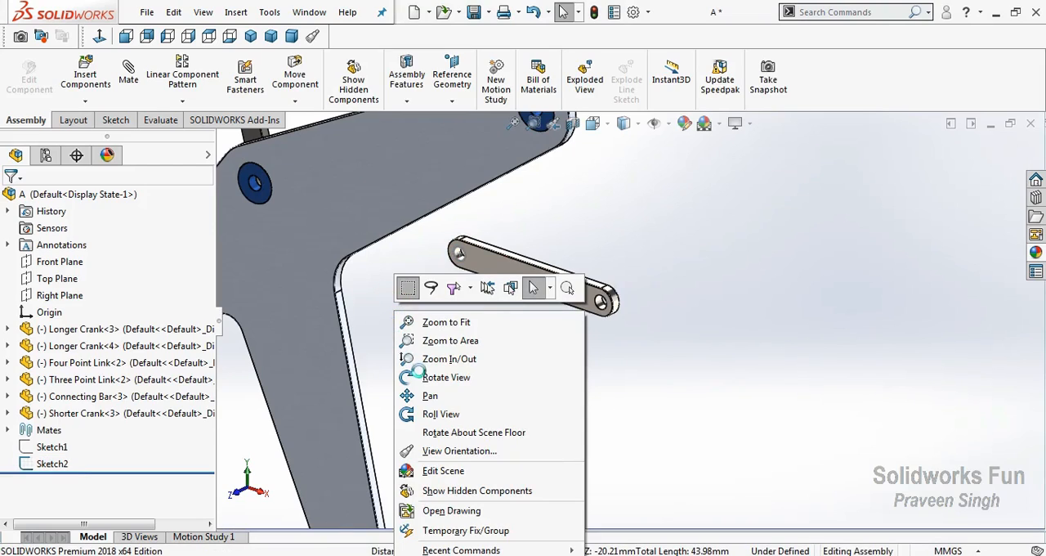
{"action": "left_click", "coordinate": [433, 377]}
{"action": "left_click_drag", "start_coordinate": [362, 374], "coordinate": [376, 408]}
{"action": "right_click", "coordinate": [708, 234]}
{"action": "left_click", "coordinate": [735, 318]}
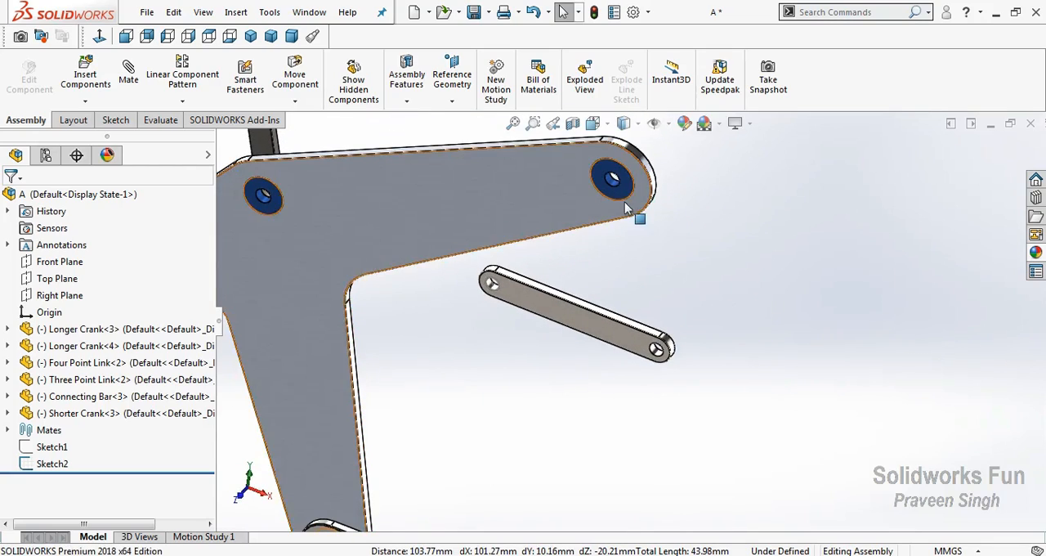
{"action": "scroll", "coordinate": [626, 209], "scroll_direction": "down", "scroll_amount": 3}
{"action": "left_click", "coordinate": [602, 181]}
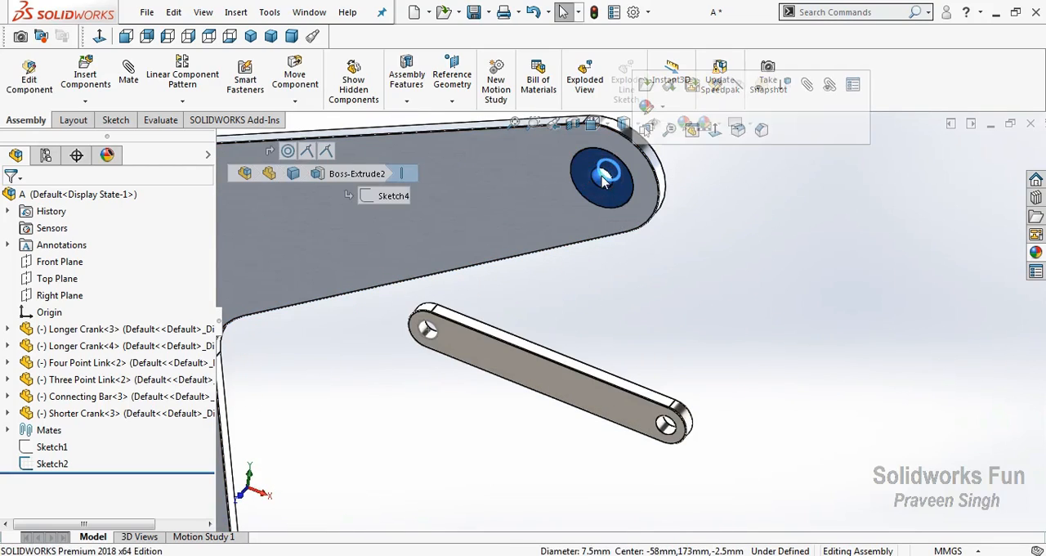
{"action": "left_click", "coordinate": [666, 433]}
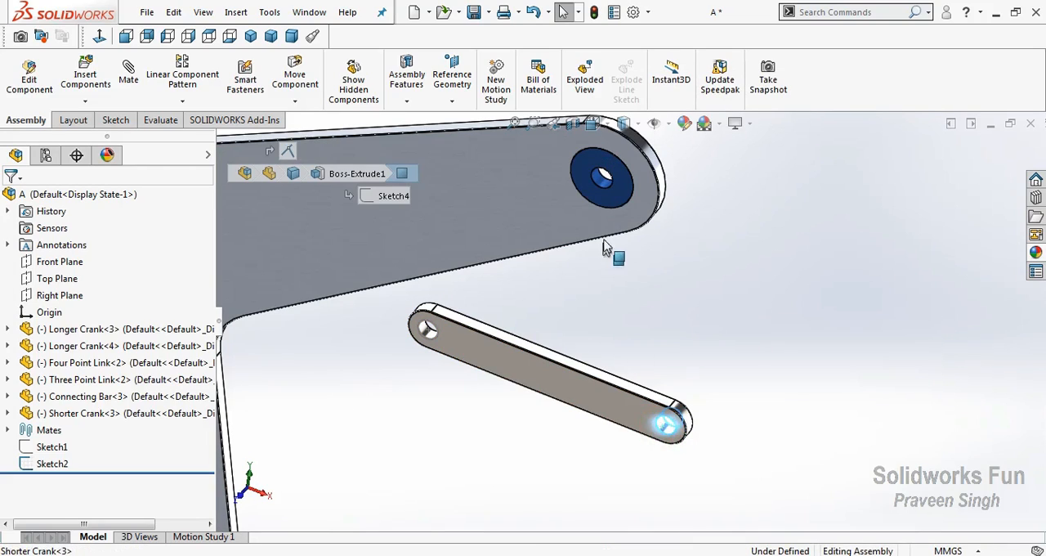
{"action": "left_click", "coordinate": [602, 186], "text": "ctrl"}
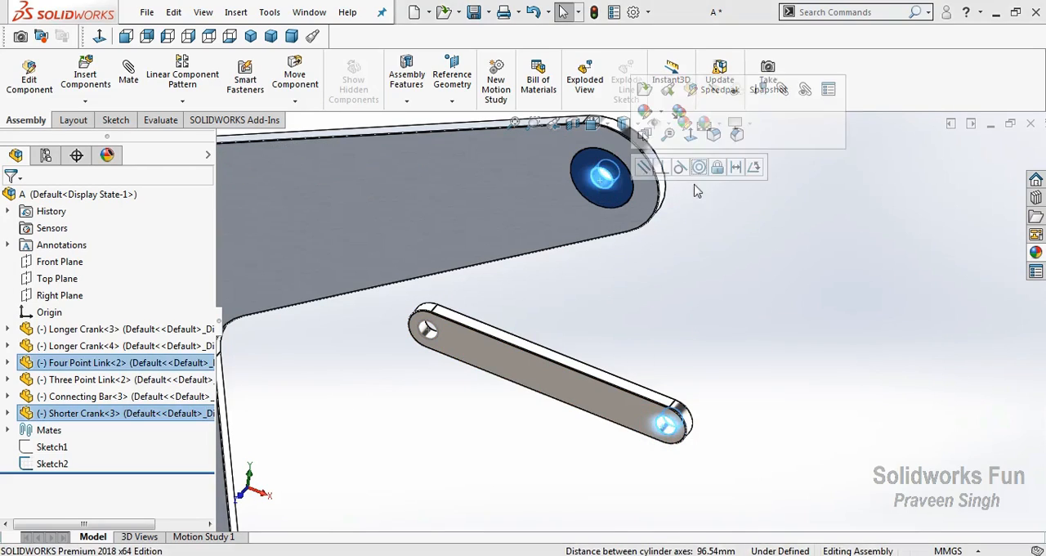
{"action": "left_click", "coordinate": [698, 166]}
{"action": "left_click", "coordinate": [661, 204]}
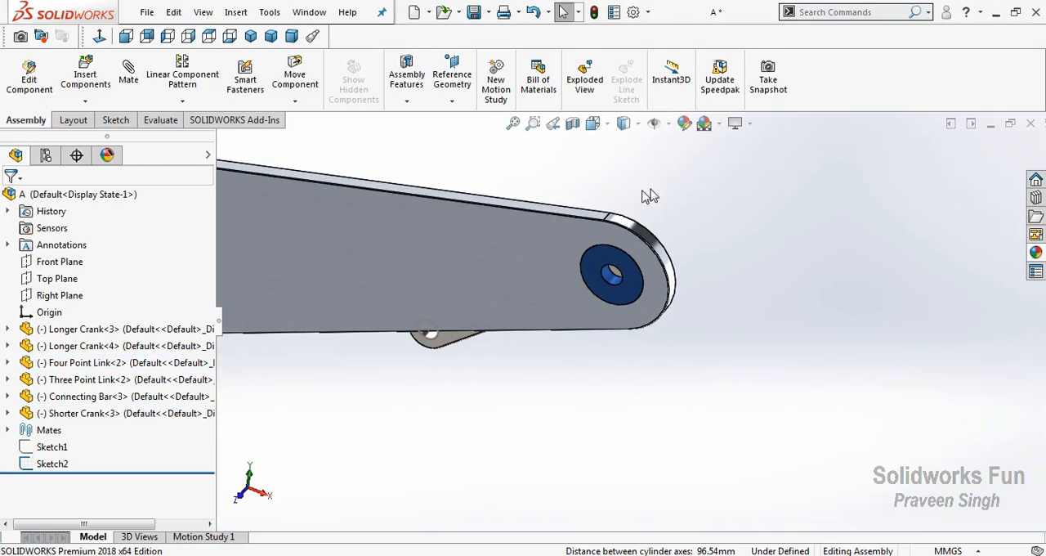
Shift the linkage slightly and swing the Shorter Crank's free end out from behind the Four Point Link's right arm
{"action": "right_click", "coordinate": [656, 255]}
{"action": "left_click", "coordinate": [700, 252]}
{"action": "left_click_drag", "start_coordinate": [701, 253], "coordinate": [608, 291]}
{"action": "middle_click_drag", "start_coordinate": [627, 261], "coordinate": [439, 359]}
{"action": "scroll", "coordinate": [439, 359], "scroll_direction": "down", "scroll_amount": 4}
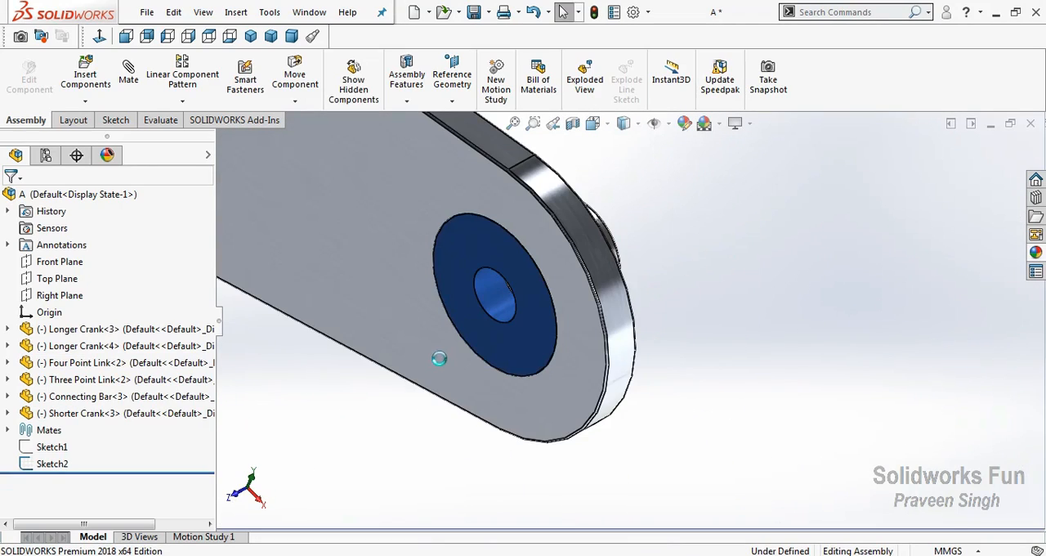
{"action": "scroll", "coordinate": [479, 359], "scroll_direction": "up", "scroll_amount": 10}
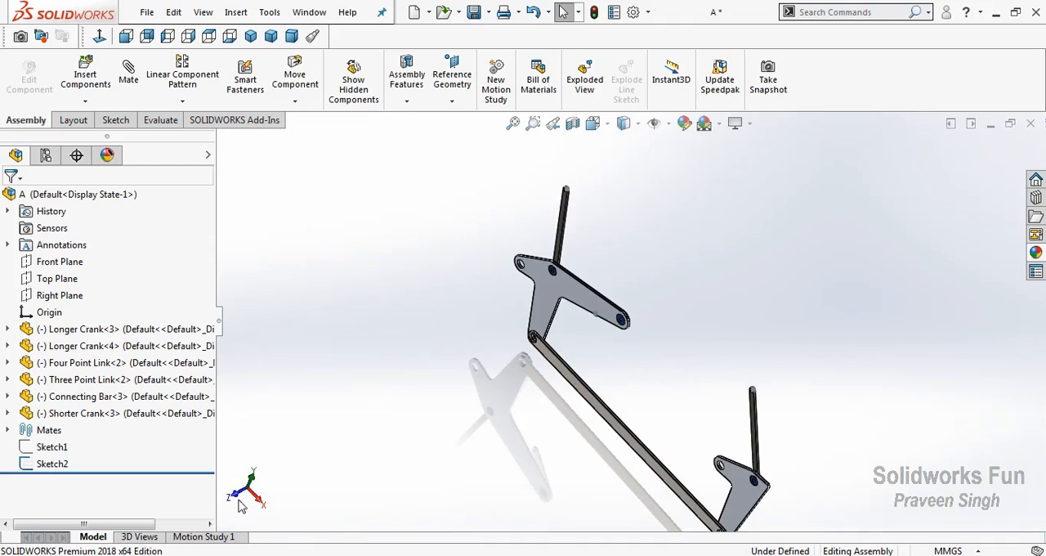
{"action": "key", "text": "ctrl+1"}
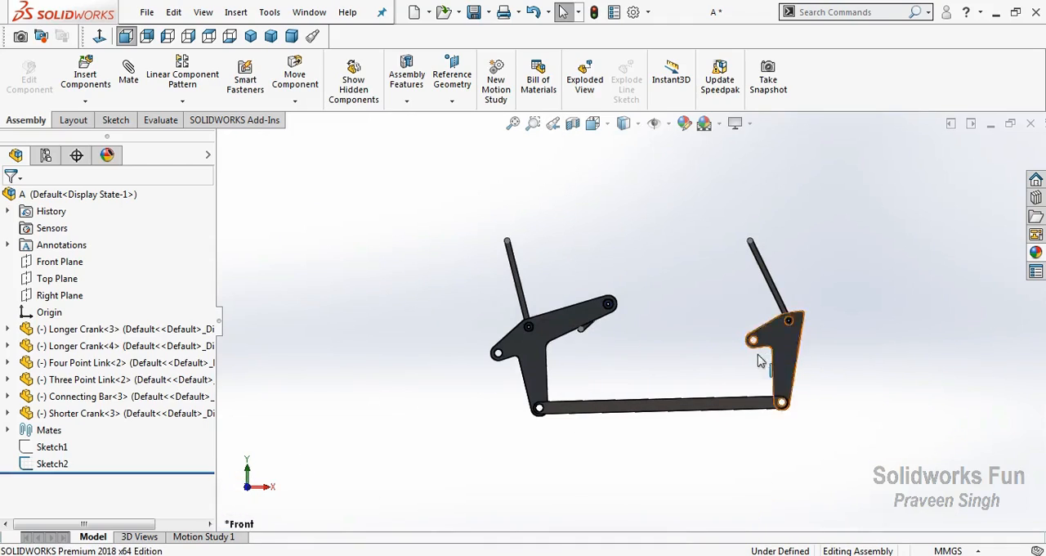
{"action": "left_click_drag", "start_coordinate": [764, 360], "coordinate": [752, 353]}
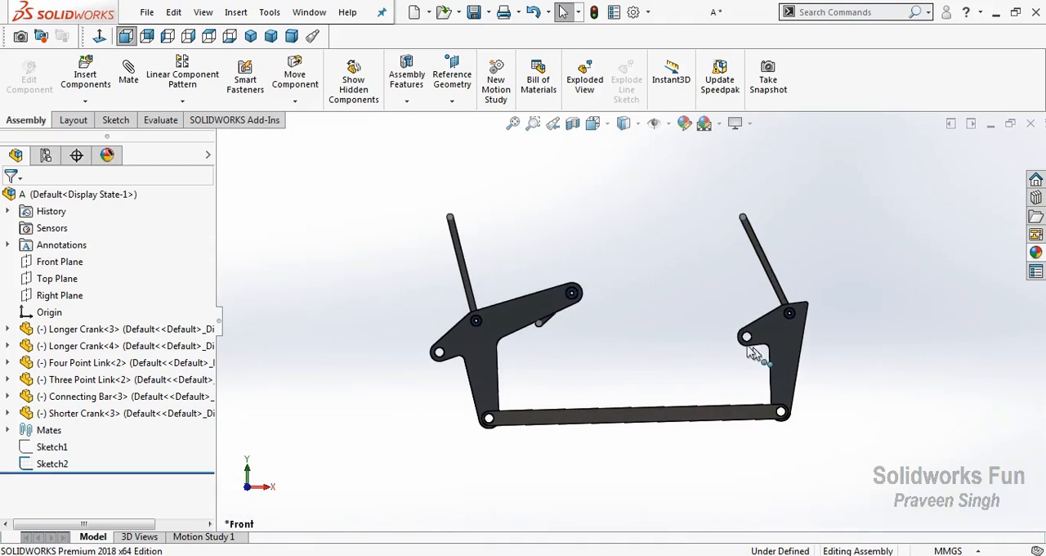
{"action": "left_click", "coordinate": [548, 322]}
{"action": "mouse_move", "coordinate": [548, 321]}
{"action": "left_mouse_down"}
{"action": "mouse_move", "coordinate": [555, 362]}
{"action": "mouse_move", "coordinate": [540, 343]}
{"action": "mouse_move", "coordinate": [585, 283]}
{"action": "mouse_move", "coordinate": [551, 357]}
{"action": "mouse_move", "coordinate": [532, 295]}
{"action": "mouse_move", "coordinate": [546, 343]}
{"action": "mouse_move", "coordinate": [587, 327]}
{"action": "mouse_move", "coordinate": [607, 390]}
{"action": "mouse_move", "coordinate": [771, 314]}
{"action": "mouse_move", "coordinate": [629, 265]}
{"action": "left_mouse_up"}
Insert the Connector part in the open space above the Four Point Link's left arm
{"action": "right_click", "coordinate": [615, 230]}
{"action": "left_click", "coordinate": [657, 293]}
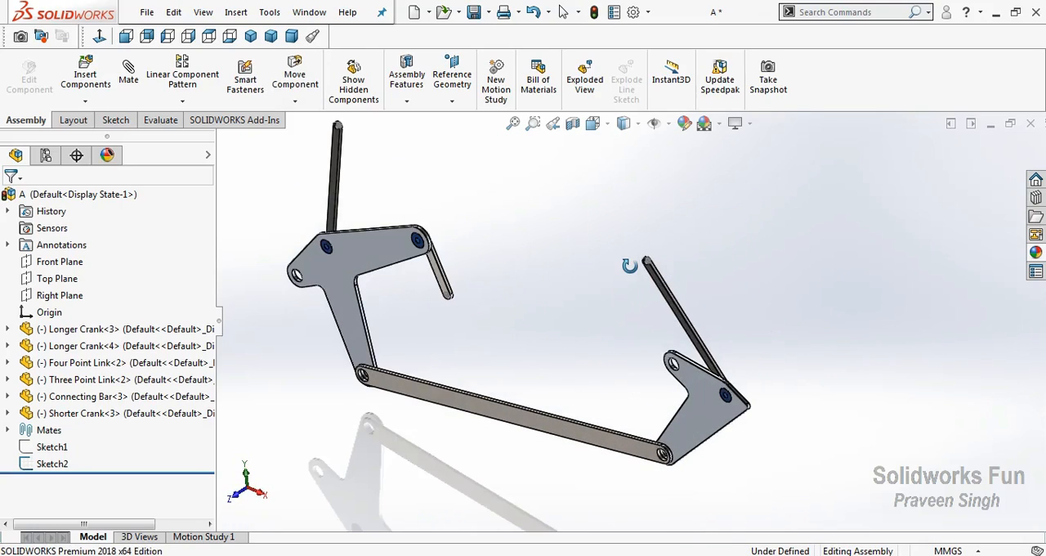
{"action": "left_click_drag", "start_coordinate": [531, 275], "coordinate": [360, 235]}
{"action": "left_click", "coordinate": [85, 100]}
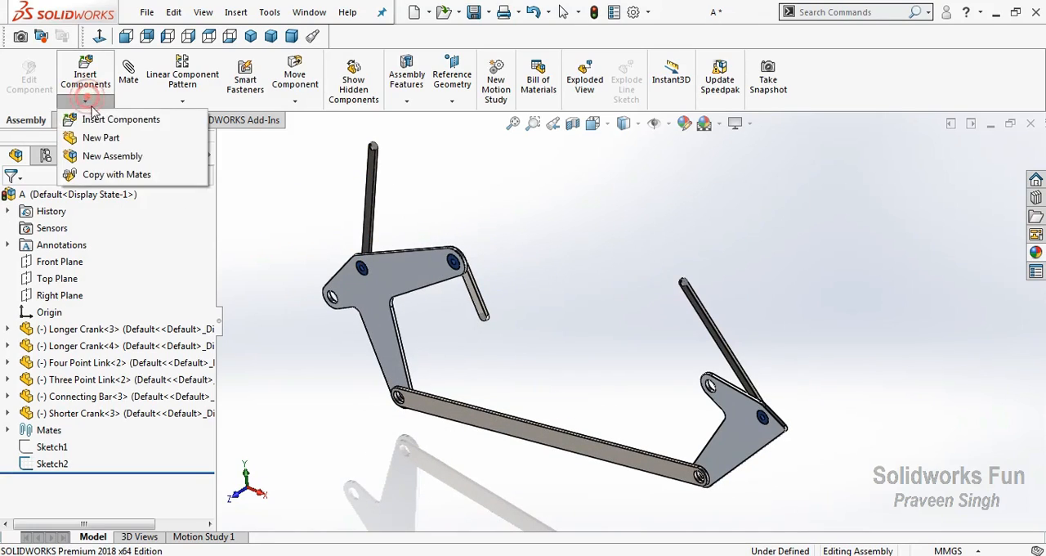
{"action": "left_click", "coordinate": [143, 117]}
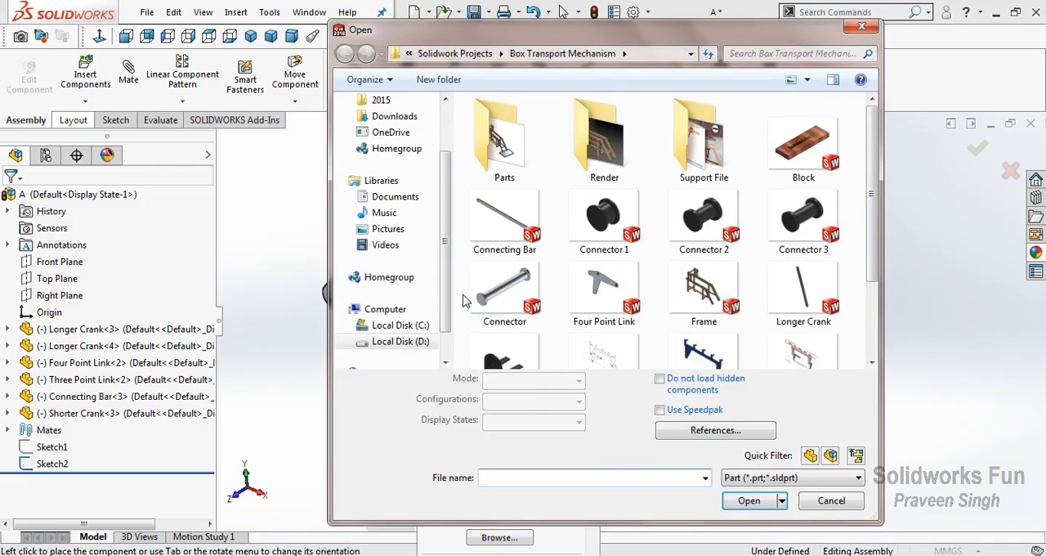
{"action": "left_click", "coordinate": [502, 291]}
{"action": "left_click", "coordinate": [746, 500]}
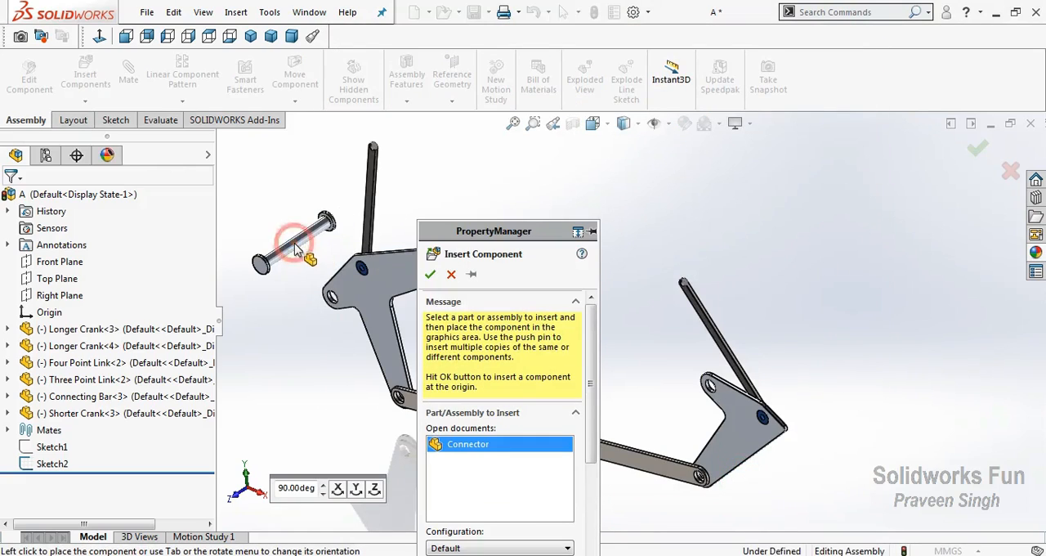
Insert a second Connector in the open space beside the Three Point Link, to its lower right
{"action": "left_click", "coordinate": [87, 104]}
{"action": "left_click", "coordinate": [115, 116]}
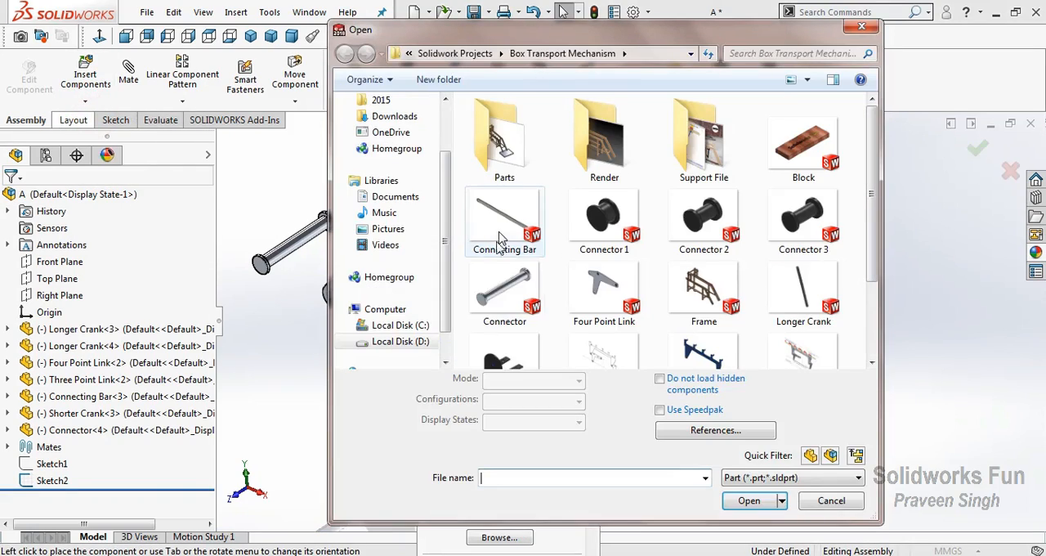
{"action": "left_click", "coordinate": [436, 355]}
{"action": "left_click", "coordinate": [740, 474]}
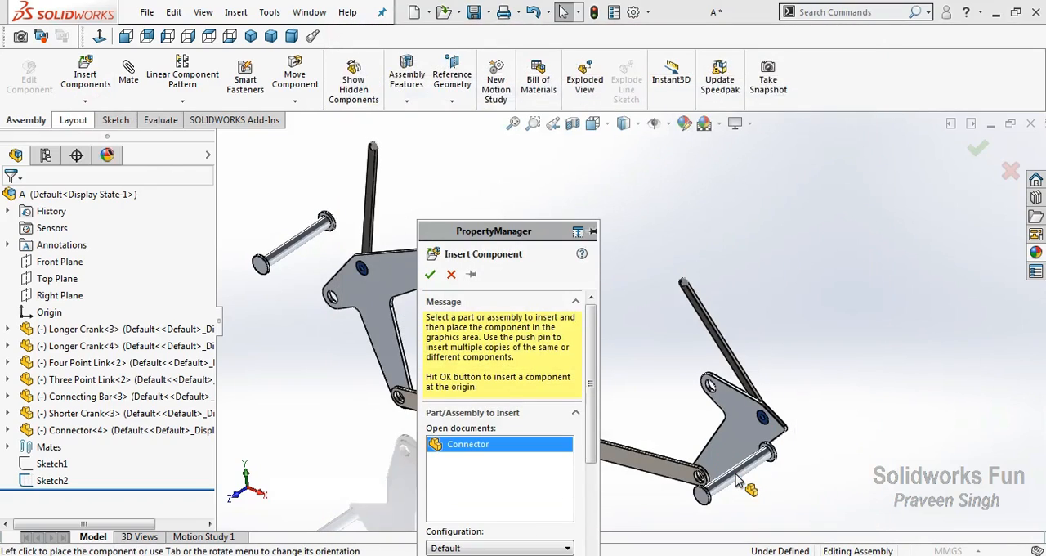
{"action": "left_click", "coordinate": [816, 489]}
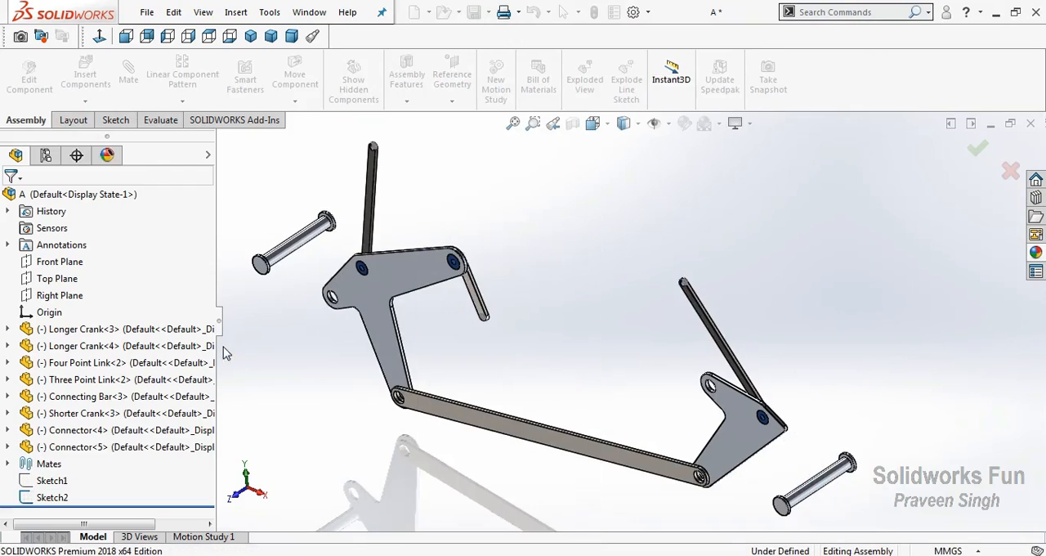
Add a concentric mate between the first Connector's shaft and the free hole in the Four Point Link's left arm
{"action": "scroll", "coordinate": [317, 281], "scroll_direction": "down", "scroll_amount": 2}
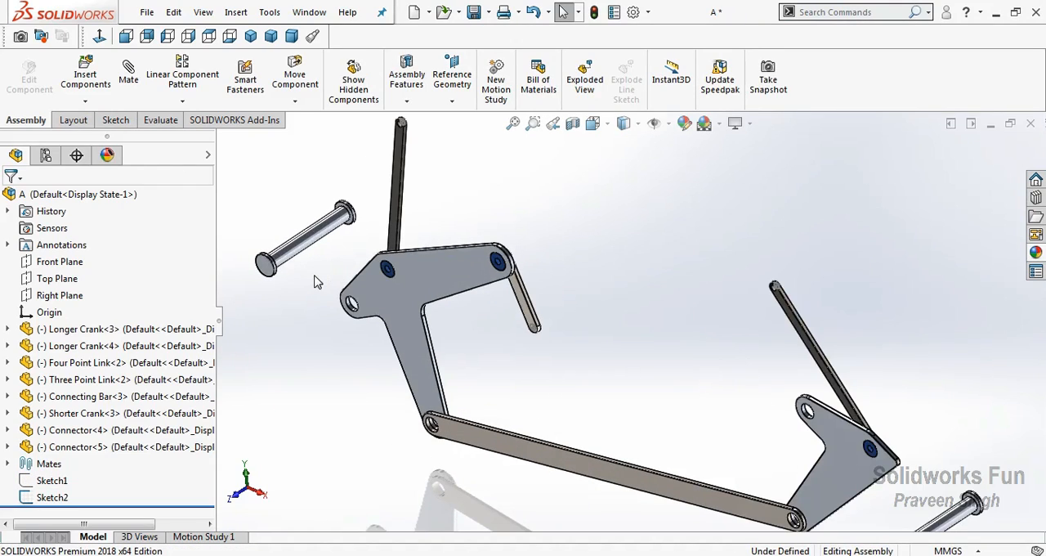
{"action": "scroll", "coordinate": [335, 256], "scroll_direction": "down", "scroll_amount": 3}
{"action": "left_click", "coordinate": [342, 258]}
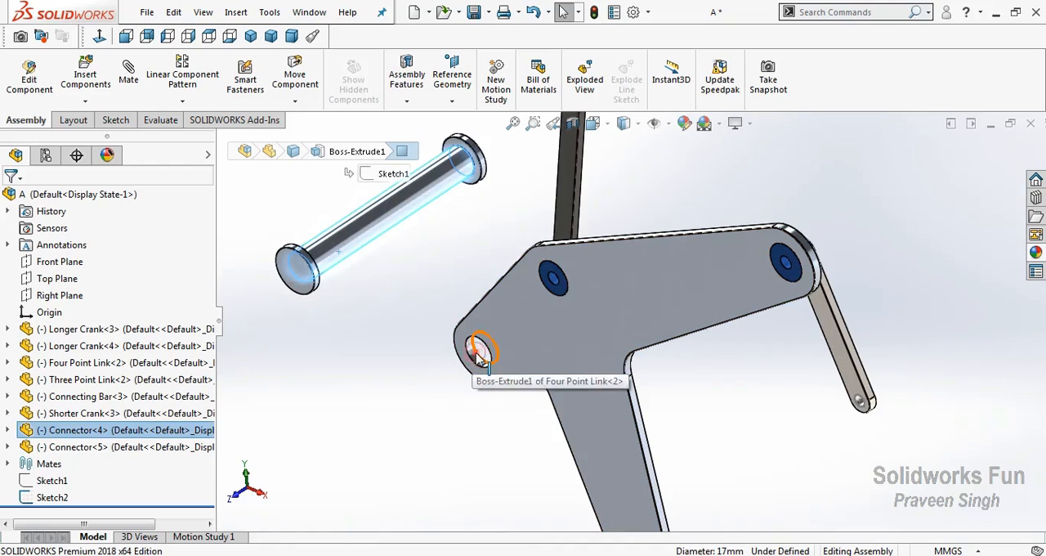
{"action": "left_click", "coordinate": [480, 353]}
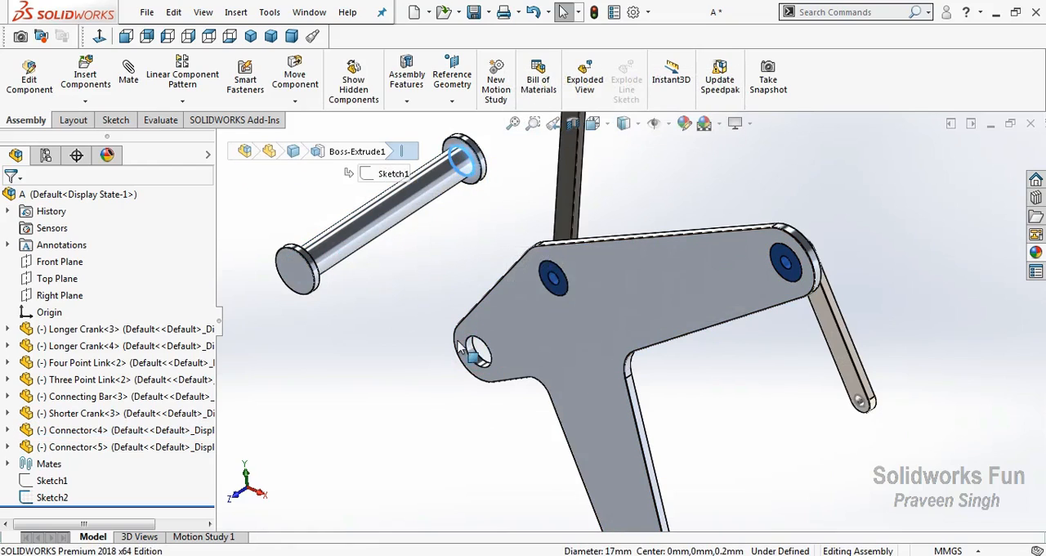
{"action": "left_click", "coordinate": [479, 359]}
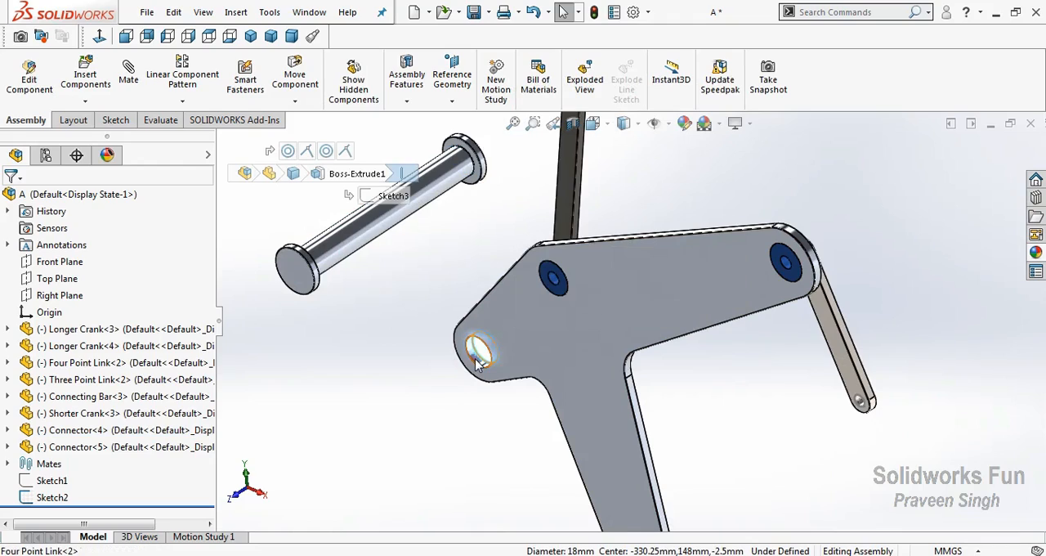
{"action": "left_click", "coordinate": [348, 257], "text": "ctrl"}
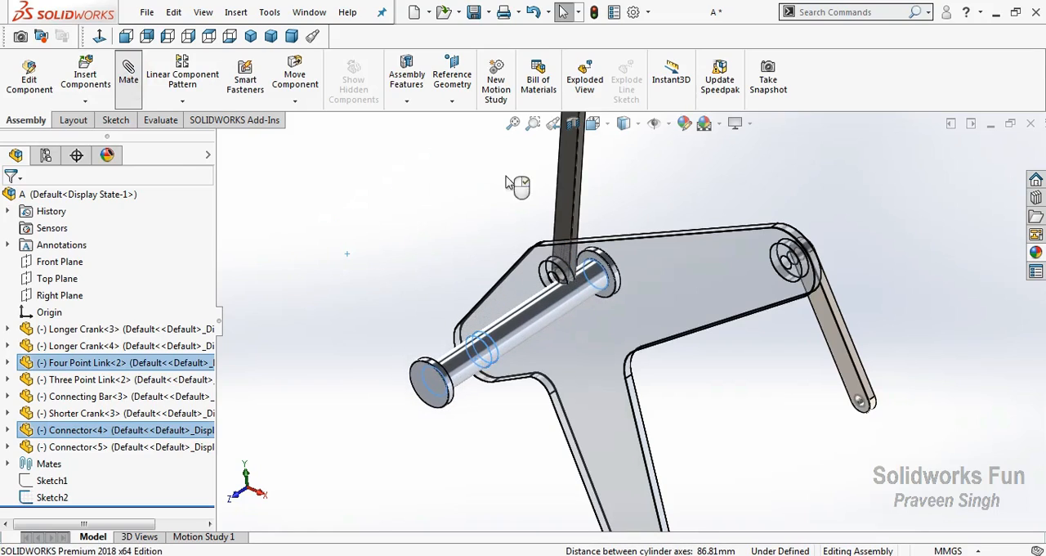
{"action": "double_click", "coordinate": [429, 279]}
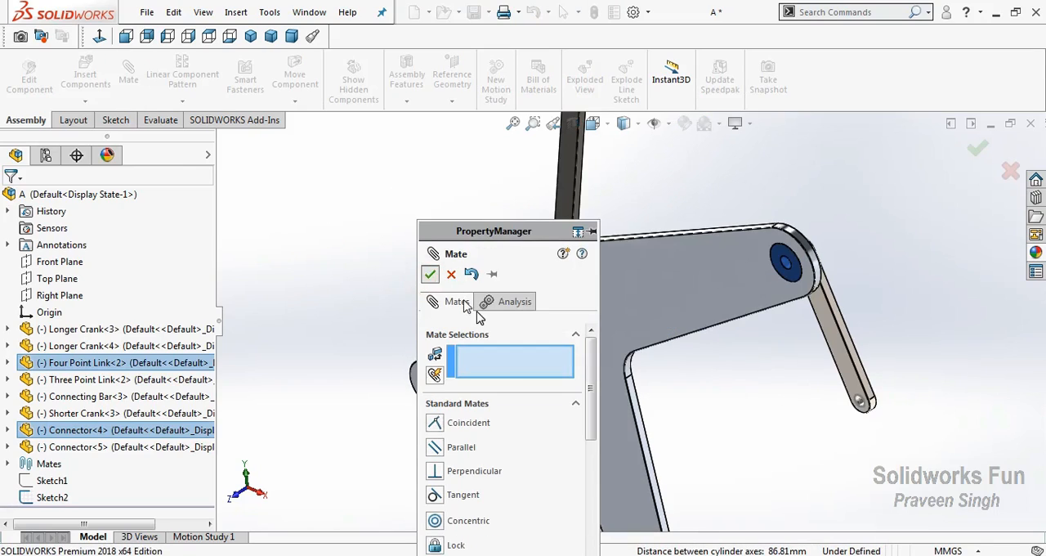
Mate the Four Point Link's front face coincident with the inner face of the first Connector's front flange
{"action": "left_click", "coordinate": [499, 322]}
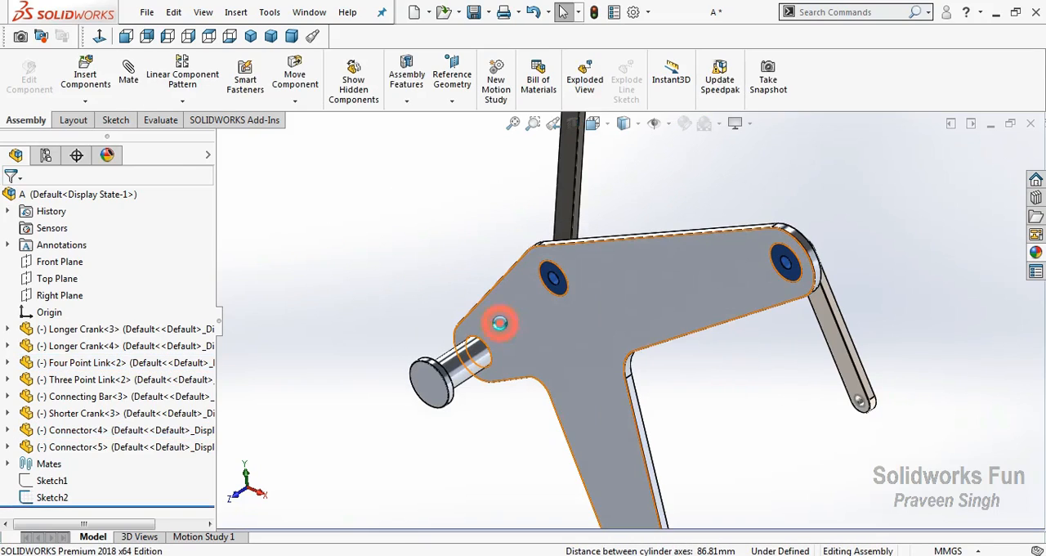
{"action": "left_click", "coordinate": [379, 258]}
{"action": "right_click", "coordinate": [379, 263]}
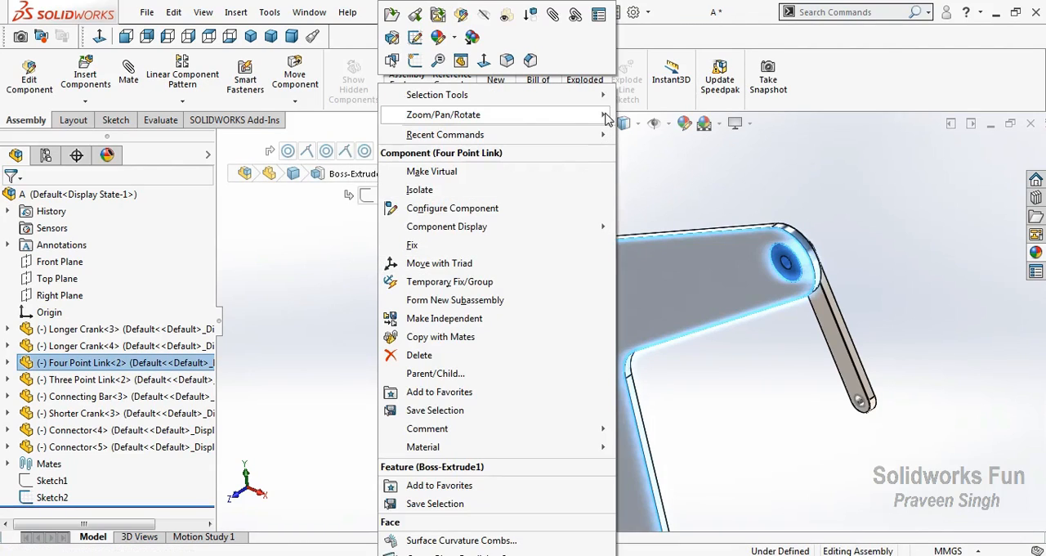
{"action": "mouse_move", "coordinate": [603, 115]}
{"action": "left_click_drag", "start_coordinate": [612, 235], "coordinate": [521, 423]}
{"action": "right_click", "coordinate": [524, 189]}
{"action": "left_click", "coordinate": [559, 200]}
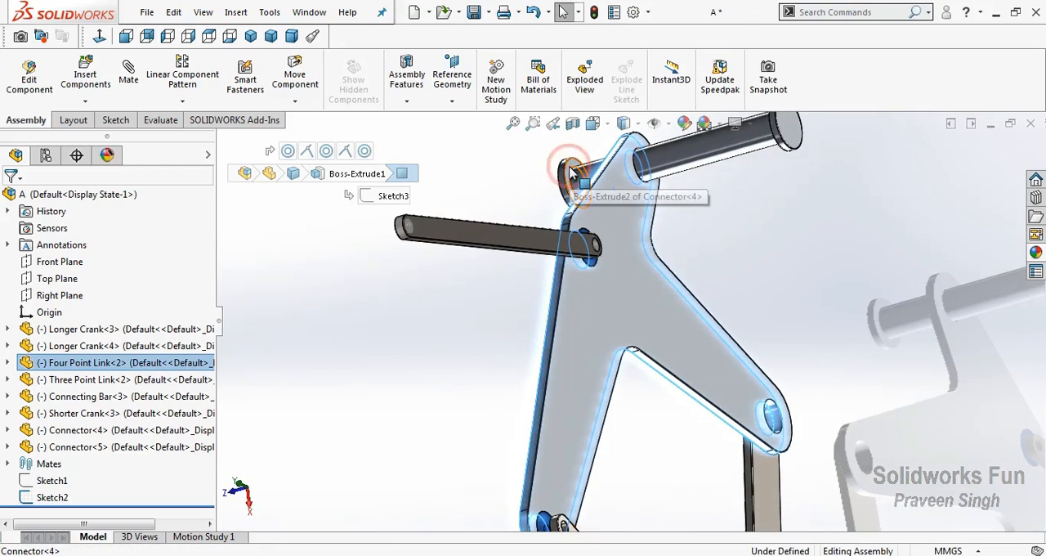
{"action": "left_click", "coordinate": [572, 173], "text": "ctrl"}
{"action": "left_click", "coordinate": [614, 154]}
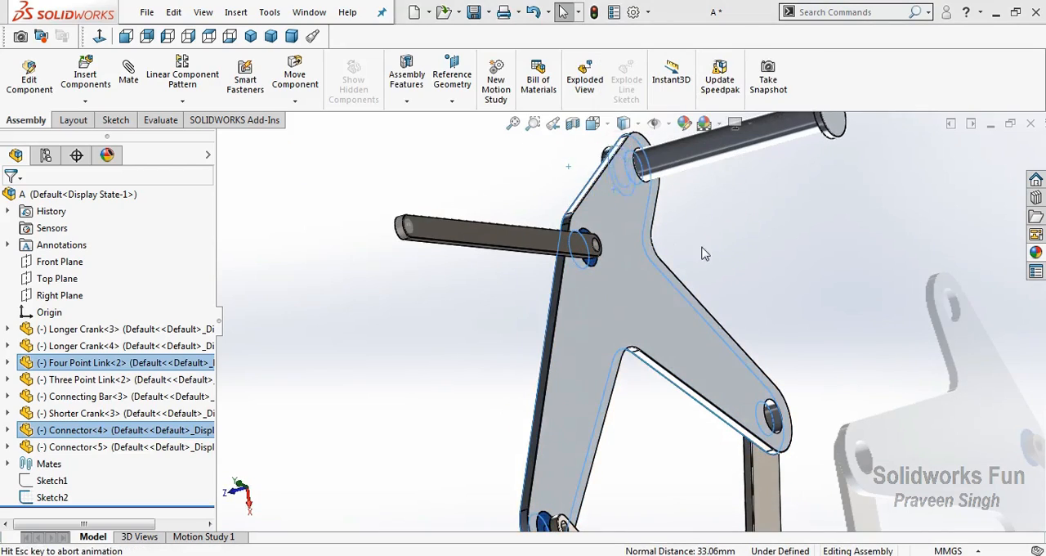
Add a concentric mate between the second Connector's shaft and the Three Point Link's free arm hole
{"action": "scroll", "coordinate": [684, 344], "scroll_direction": "up", "scroll_amount": 3}
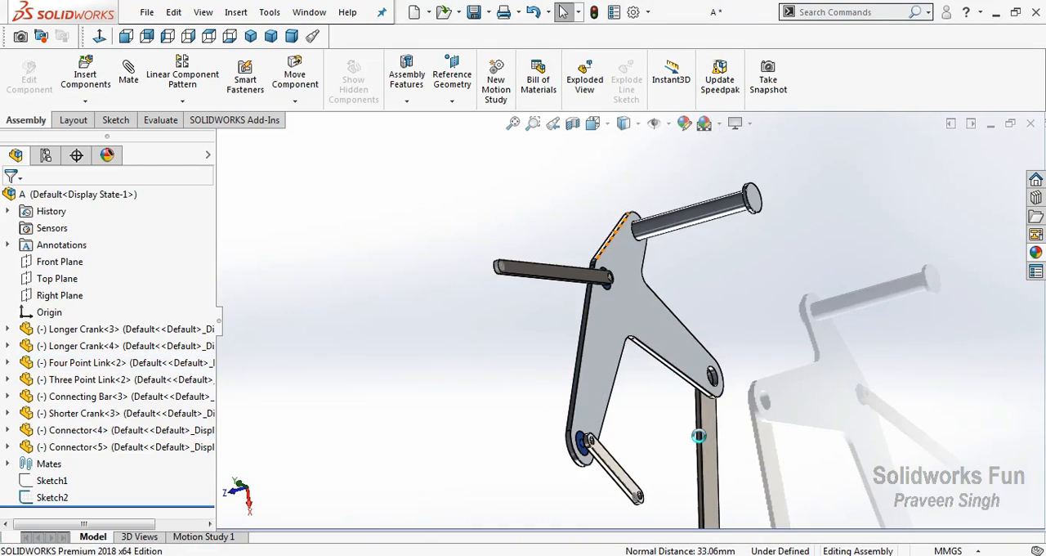
{"action": "scroll", "coordinate": [700, 442], "scroll_direction": "up", "scroll_amount": 8}
{"action": "scroll", "coordinate": [628, 467], "scroll_direction": "down", "scroll_amount": 5}
{"action": "scroll", "coordinate": [608, 442], "scroll_direction": "down", "scroll_amount": 5}
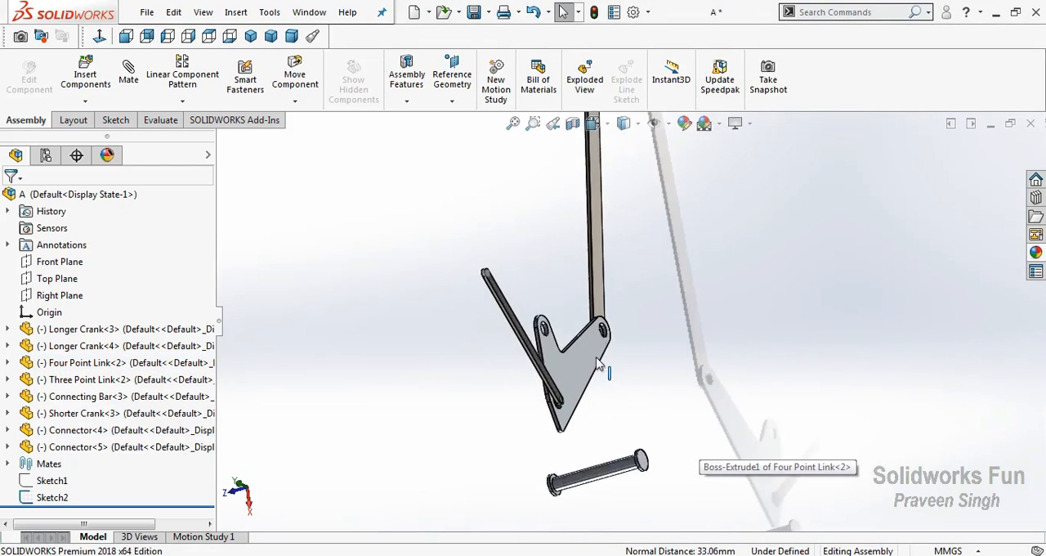
{"action": "left_click", "coordinate": [541, 310]}
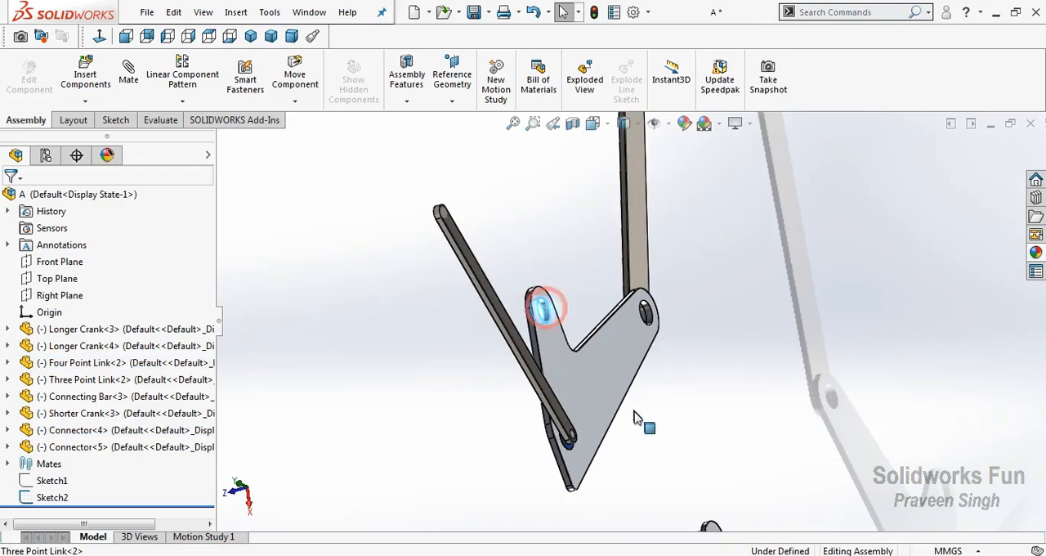
{"action": "scroll", "coordinate": [652, 463], "scroll_direction": "up", "scroll_amount": 3}
{"action": "left_click", "coordinate": [651, 463], "text": "ctrl"}
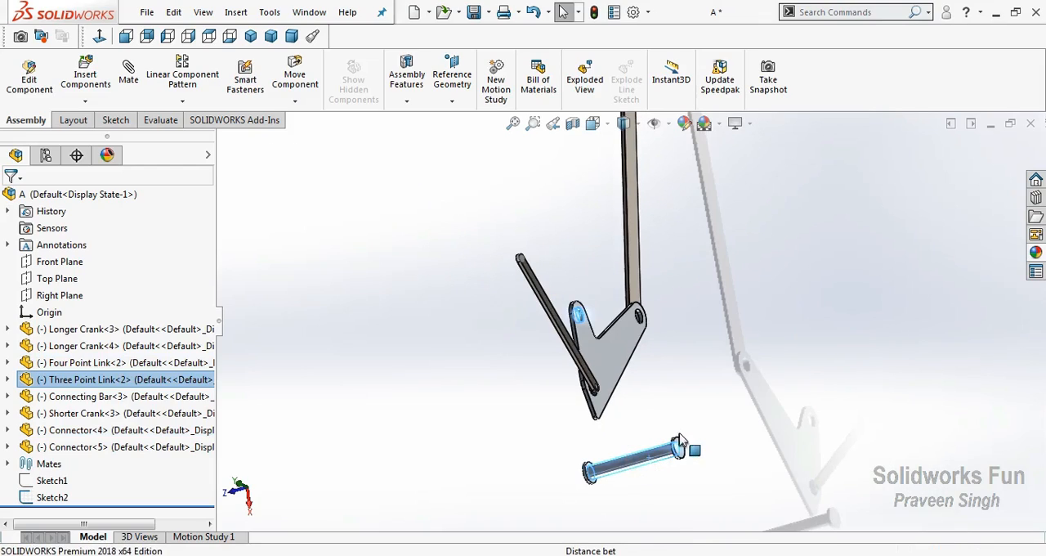
{"action": "left_click", "coordinate": [748, 444]}
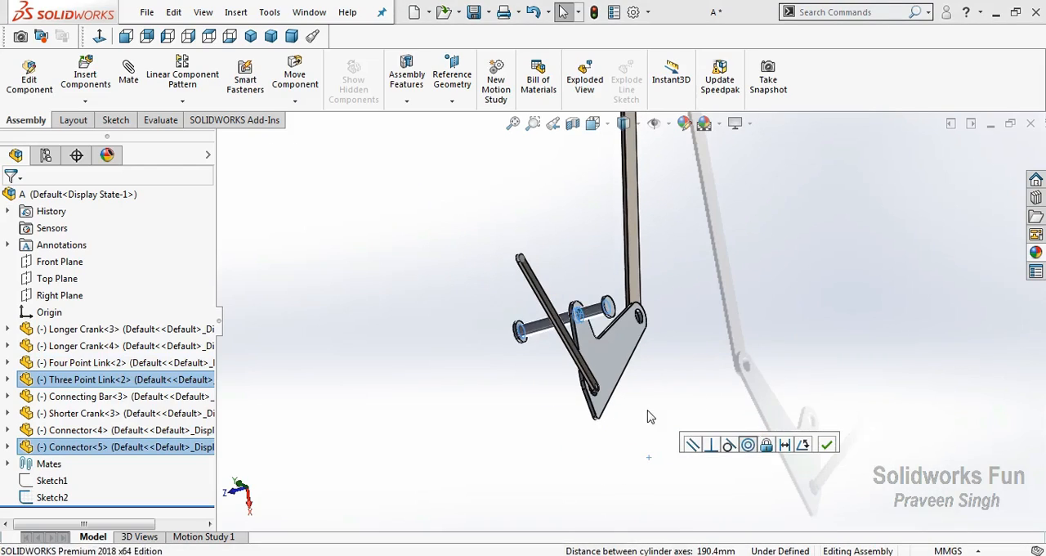
Mate the inner face of the second Connector's flange coincident with the Three Point Link's flat face
{"action": "scroll", "coordinate": [582, 318], "scroll_direction": "down", "scroll_amount": 4}
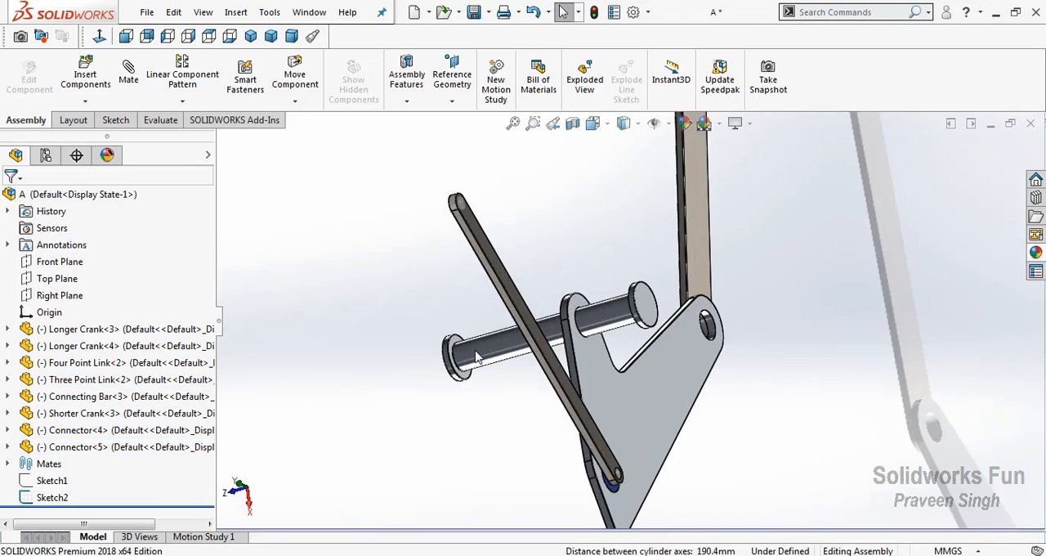
{"action": "scroll", "coordinate": [474, 352], "scroll_direction": "down", "scroll_amount": 2}
{"action": "left_click", "coordinate": [460, 344]}
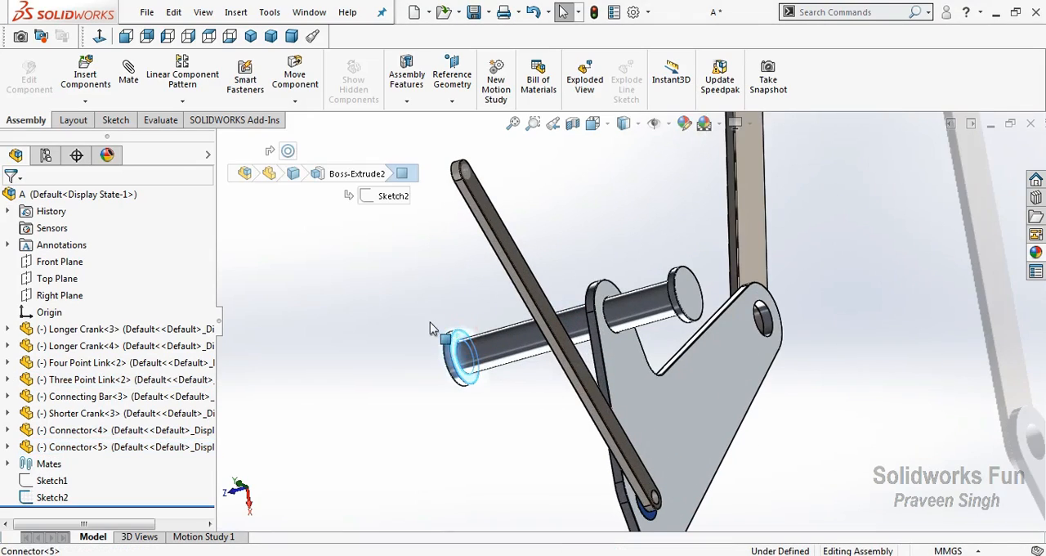
{"action": "right_click", "coordinate": [381, 310]}
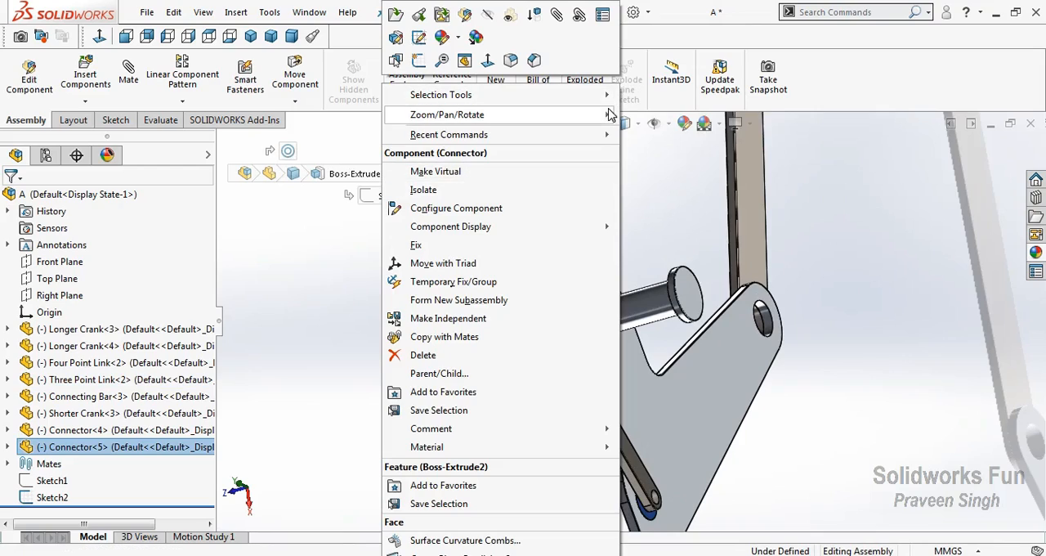
{"action": "mouse_move", "coordinate": [611, 115]}
{"action": "left_click", "coordinate": [635, 168]}
{"action": "left_click_drag", "start_coordinate": [627, 317], "coordinate": [687, 304]}
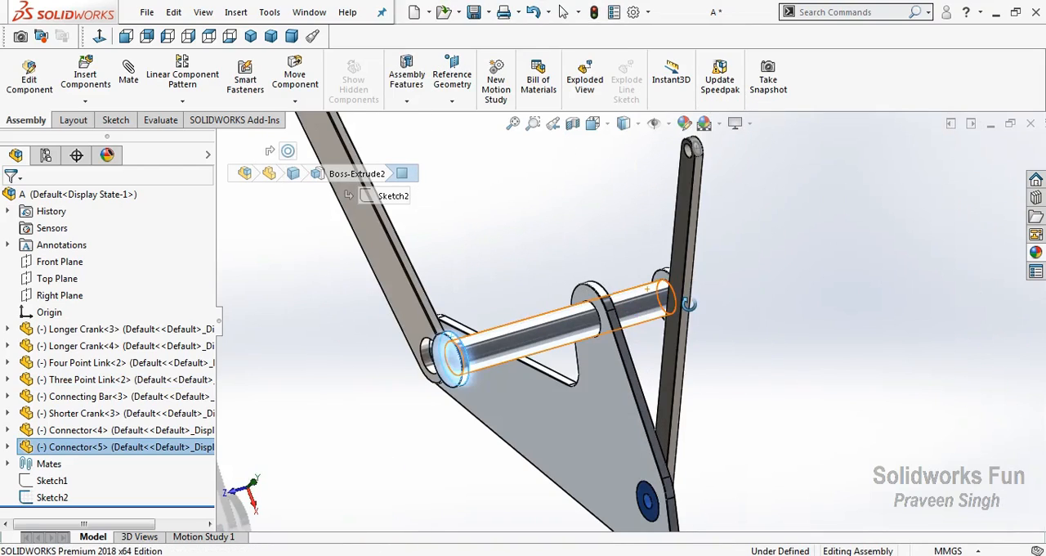
{"action": "right_click", "coordinate": [687, 304]}
{"action": "left_click", "coordinate": [724, 406]}
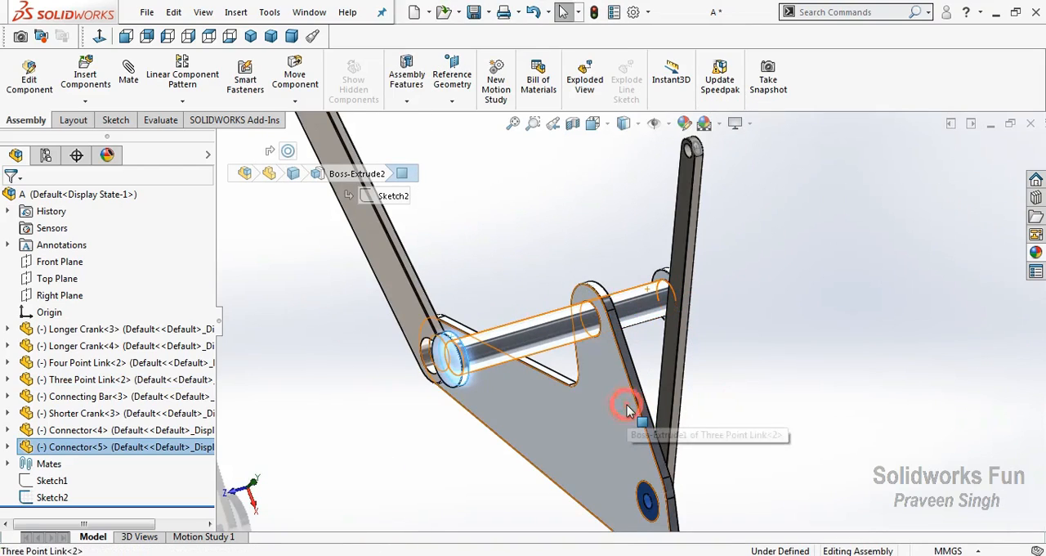
{"action": "left_click", "coordinate": [627, 404], "text": "ctrl"}
{"action": "left_click", "coordinate": [670, 393]}
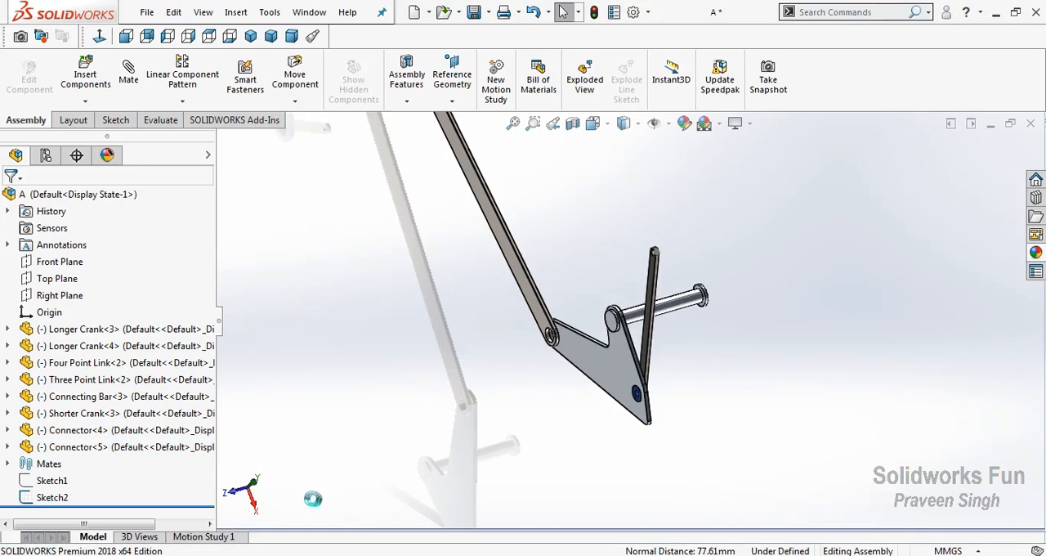
In the front view, swing the linkage by the Four Point Link so both Longer Cranks lean to the left
{"action": "key", "text": "ctrl+1"}
{"action": "scroll", "coordinate": [599, 301], "scroll_direction": "up", "scroll_amount": 5}
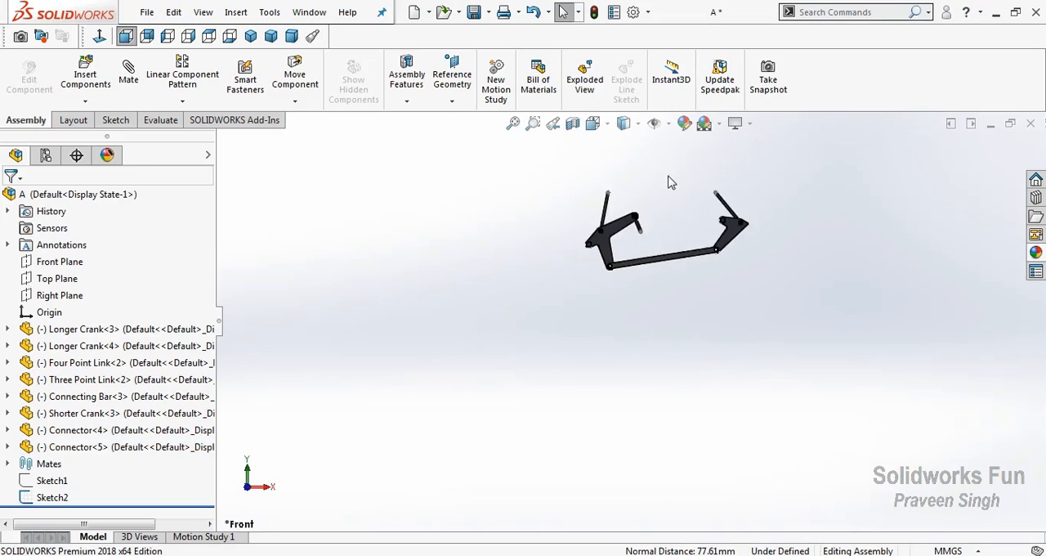
{"action": "scroll", "coordinate": [670, 183], "scroll_direction": "down", "scroll_amount": 4}
{"action": "scroll", "coordinate": [706, 232], "scroll_direction": "down", "scroll_amount": 1}
{"action": "scroll", "coordinate": [728, 348], "scroll_direction": "down", "scroll_amount": 2}
{"action": "mouse_move", "coordinate": [495, 349]}
{"action": "left_mouse_down"}
{"action": "mouse_move", "coordinate": [481, 339]}
{"action": "mouse_move", "coordinate": [467, 390]}
{"action": "mouse_move", "coordinate": [518, 397]}
{"action": "mouse_move", "coordinate": [515, 350]}
{"action": "mouse_move", "coordinate": [477, 357]}
{"action": "mouse_move", "coordinate": [491, 397]}
{"action": "mouse_move", "coordinate": [533, 394]}
{"action": "left_mouse_up"}
Insert the Pusher Link part into the assembly, placing it above the crank and link linkage
{"action": "right_click", "coordinate": [594, 232]}
{"action": "left_click", "coordinate": [651, 291]}
{"action": "left_click_drag", "start_coordinate": [650, 294], "coordinate": [817, 359]}
{"action": "left_click", "coordinate": [85, 100]}
{"action": "left_click", "coordinate": [102, 118]}
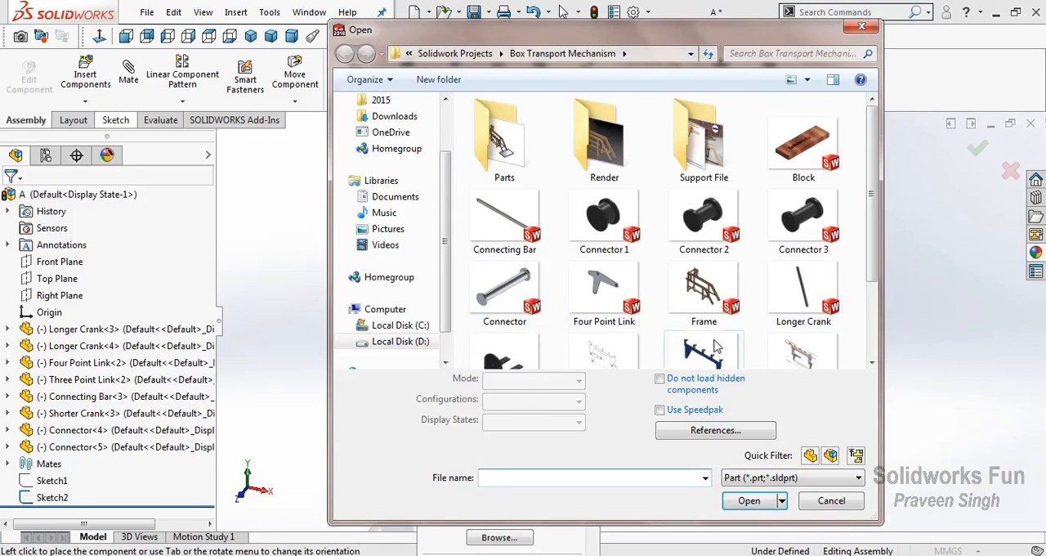
{"action": "left_click", "coordinate": [715, 347]}
{"action": "left_click", "coordinate": [745, 532]}
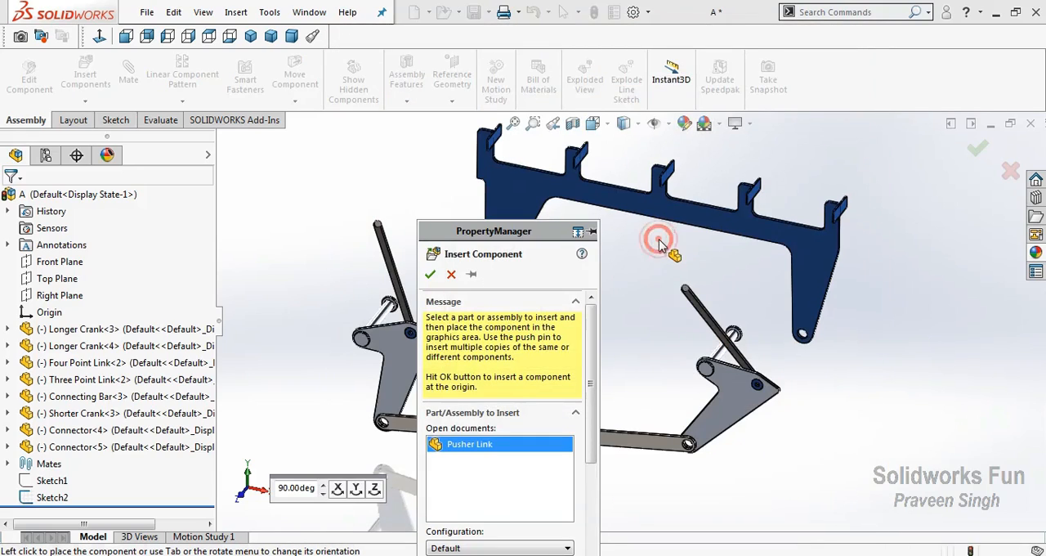
{"action": "left_click", "coordinate": [658, 241]}
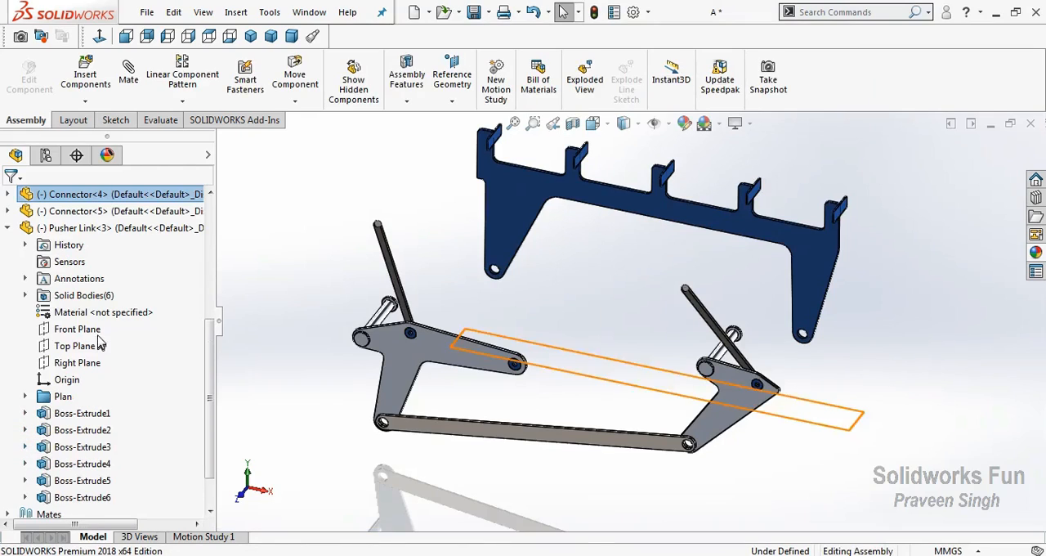
Mate the Pusher Link's Front Plane parallel to the assembly's Front Plane
{"action": "scroll", "coordinate": [107, 341], "scroll_direction": "up", "scroll_amount": 5}
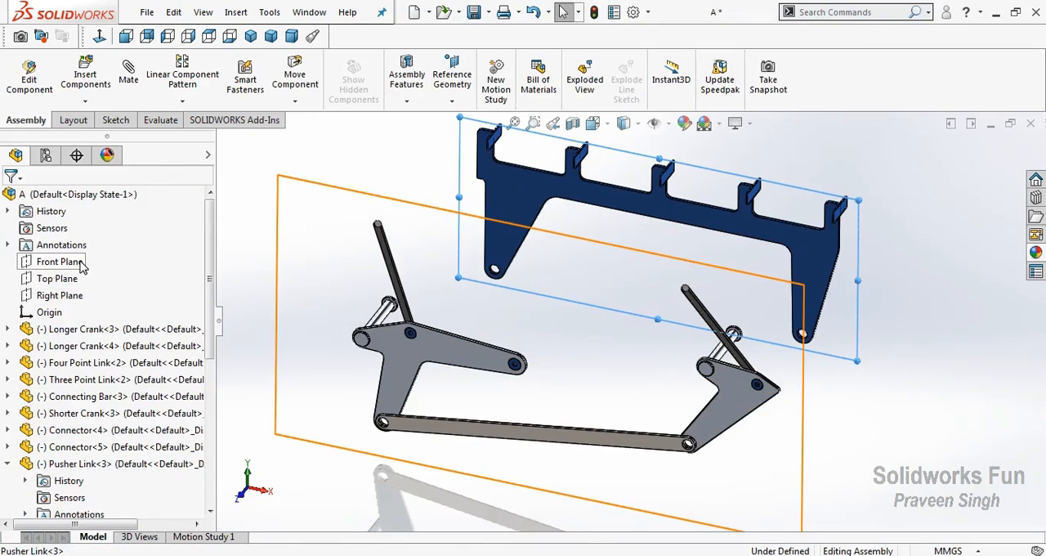
{"action": "left_click", "coordinate": [80, 262], "text": "ctrl"}
{"action": "left_click", "coordinate": [116, 271]}
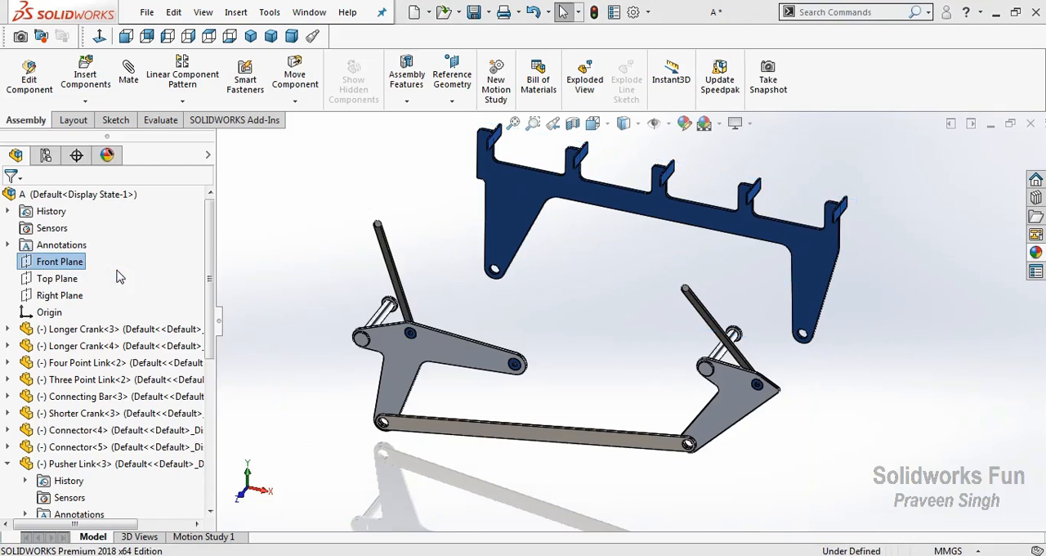
{"action": "left_click", "coordinate": [8, 464]}
Add a concentric mate between the hole in the Pusher Link's left leg and the first Connector's shaft
{"action": "scroll", "coordinate": [507, 290], "scroll_direction": "down", "scroll_amount": 3}
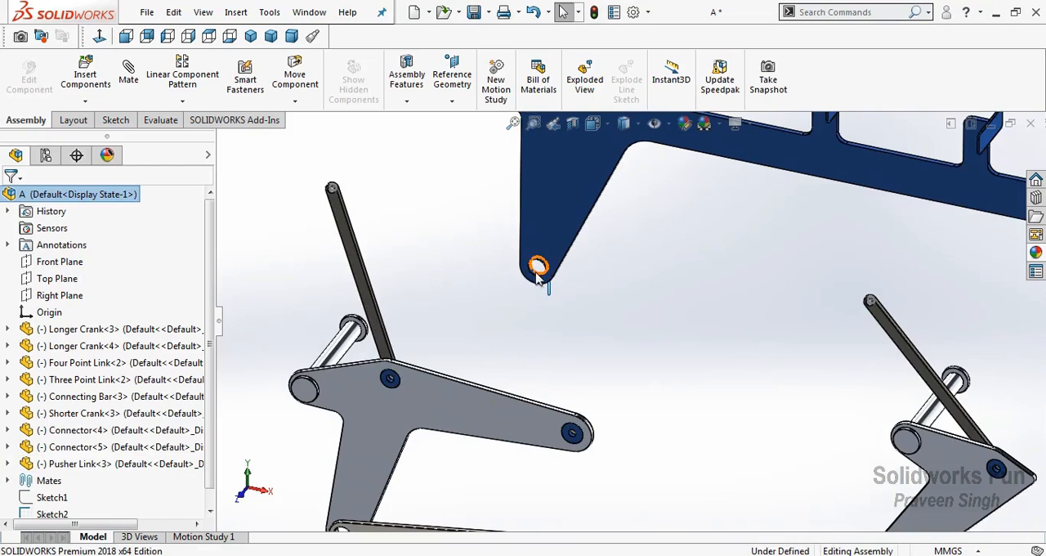
{"action": "left_click", "coordinate": [537, 275]}
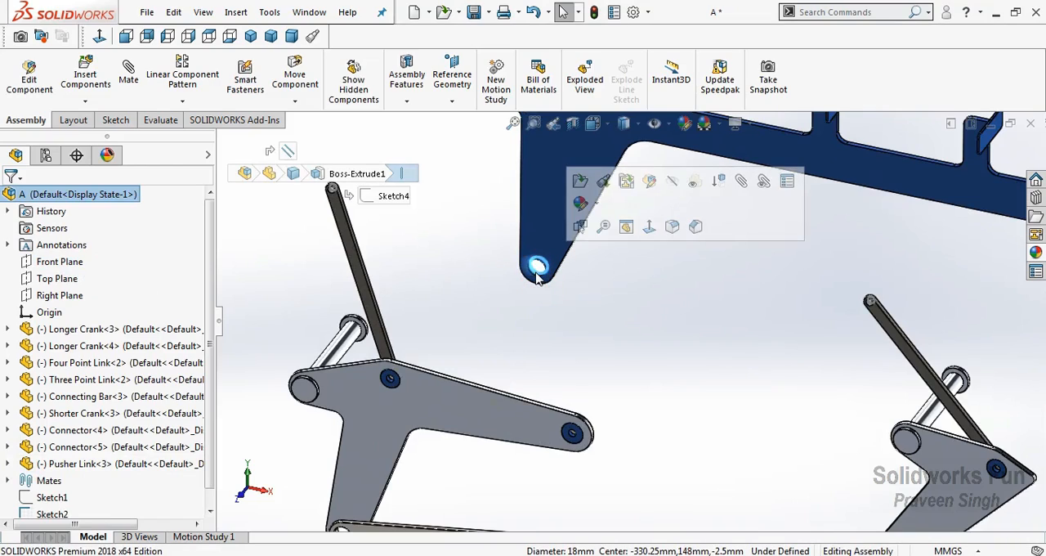
{"action": "left_click", "coordinate": [360, 333], "text": "ctrl"}
{"action": "left_click", "coordinate": [398, 342], "text": "ctrl"}
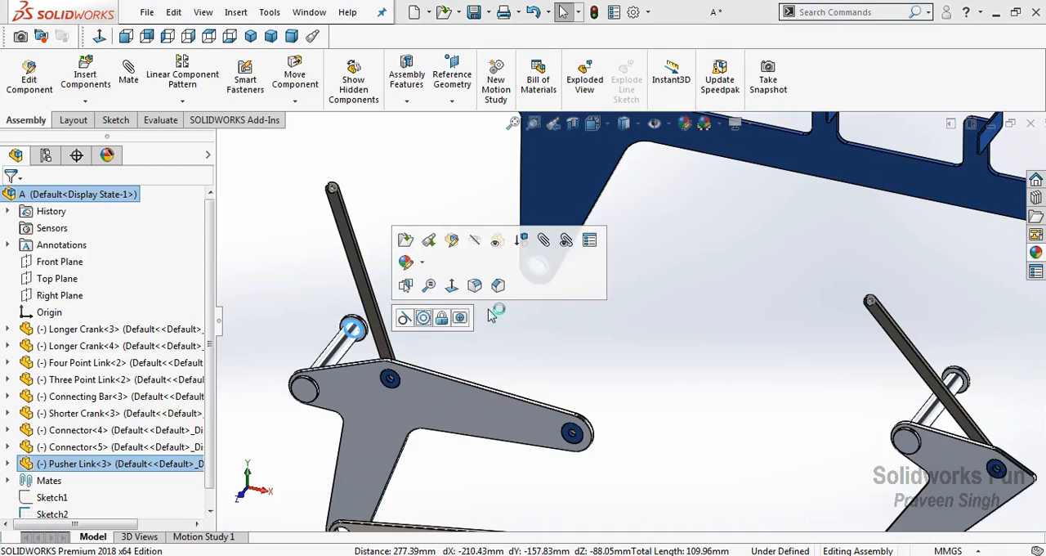
{"action": "left_click", "coordinate": [423, 318]}
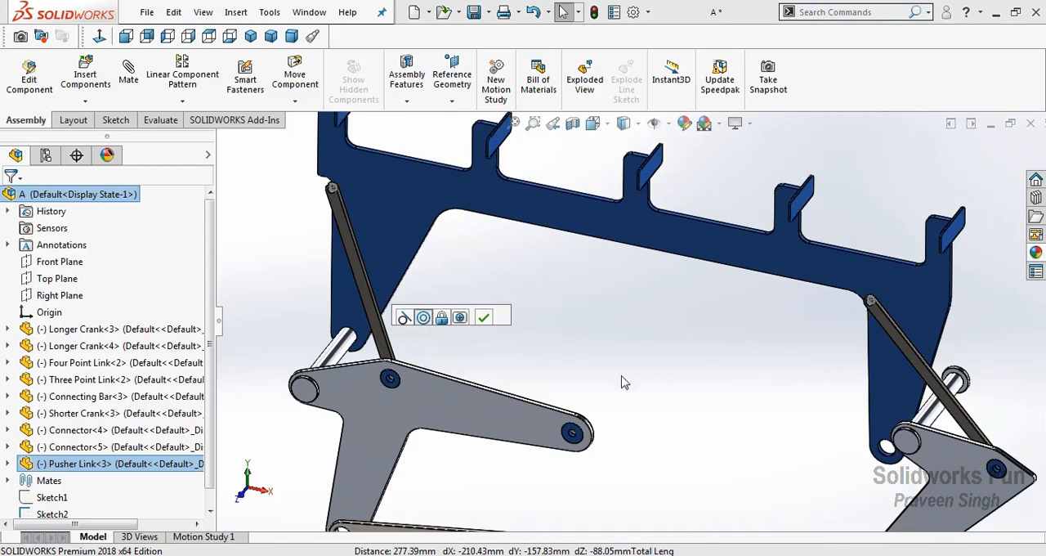
{"action": "left_click", "coordinate": [666, 387]}
Add a concentric mate between the hole in the Pusher Link's right leg and the second Connector's shaft
{"action": "key", "text": "f"}
{"action": "scroll", "coordinate": [811, 413], "scroll_direction": "down", "scroll_amount": 2}
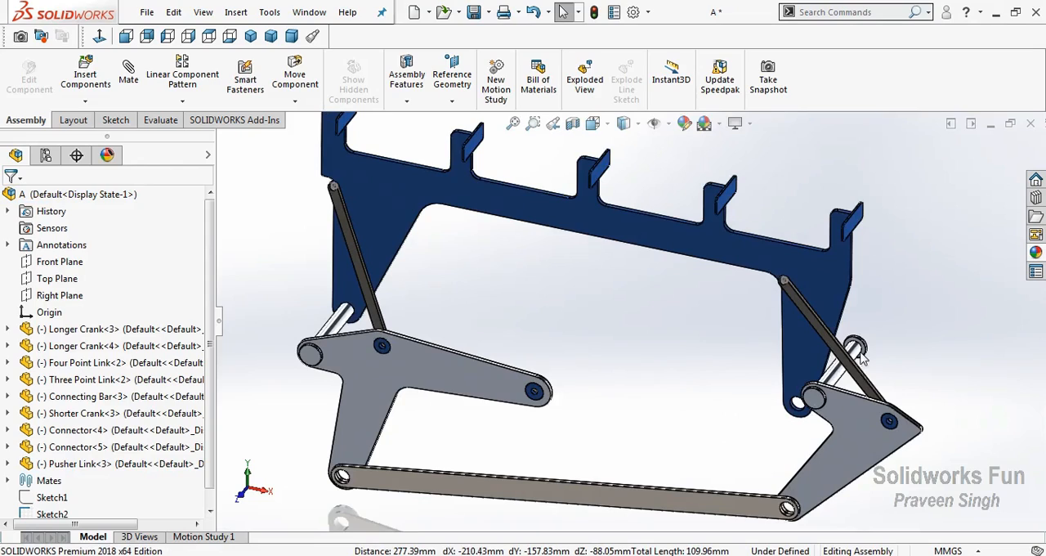
{"action": "left_click", "coordinate": [842, 371]}
{"action": "scroll", "coordinate": [891, 401], "scroll_direction": "down", "scroll_amount": 3}
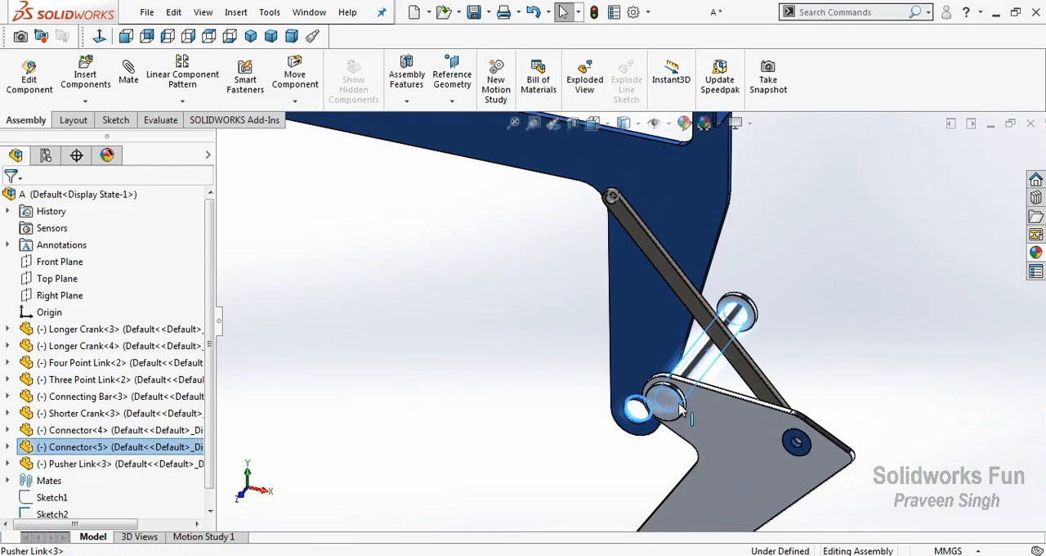
{"action": "left_click", "coordinate": [715, 390]}
{"action": "left_click", "coordinate": [694, 407]}
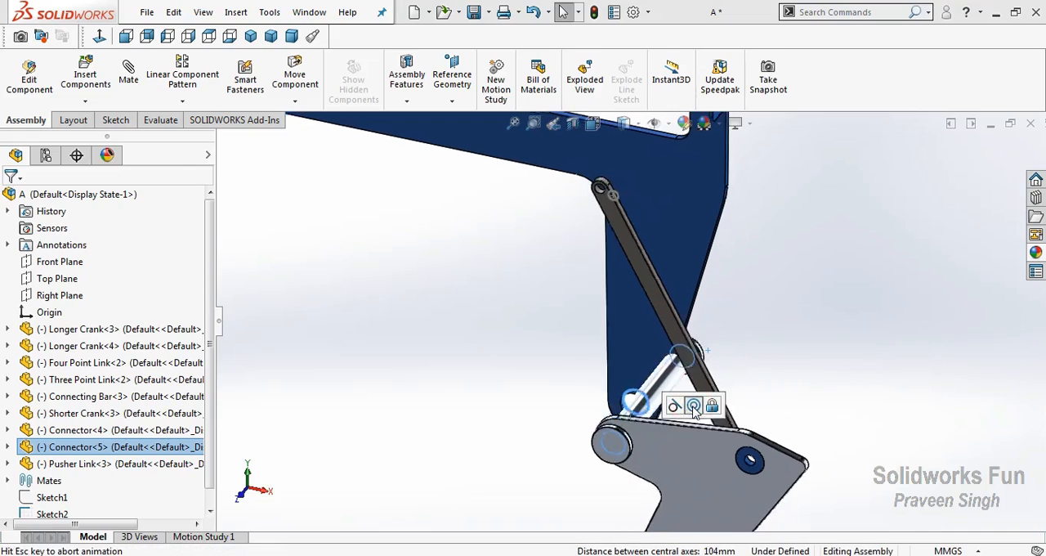
Mate the Pusher Link's flat face coincident with the inner face of the second Connector's rear flange
{"action": "right_click", "coordinate": [504, 277]}
{"action": "left_click", "coordinate": [543, 344]}
{"action": "left_click_drag", "start_coordinate": [584, 348], "coordinate": [671, 382]}
{"action": "right_click", "coordinate": [672, 381]}
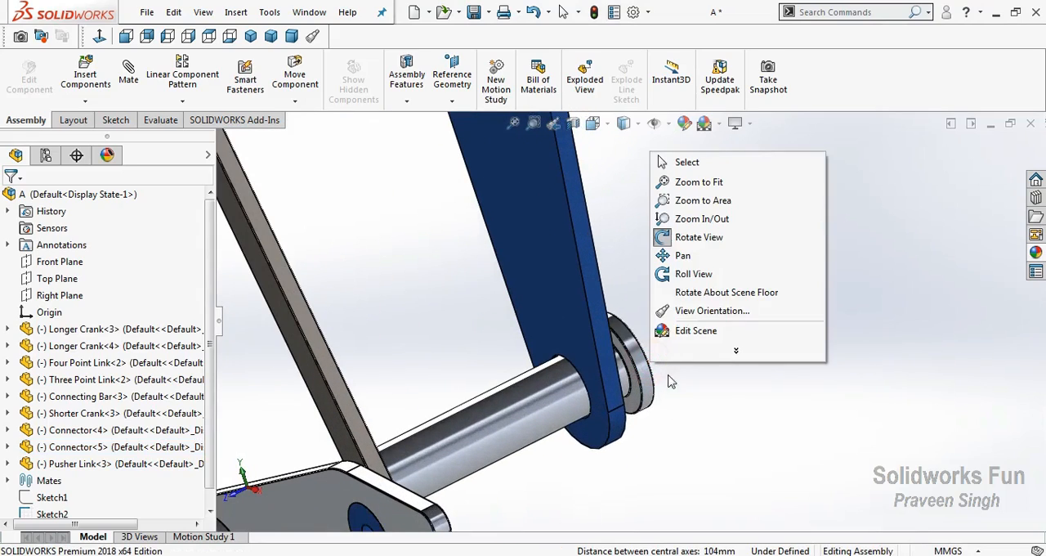
{"action": "left_click", "coordinate": [691, 237]}
{"action": "left_click", "coordinate": [488, 352]}
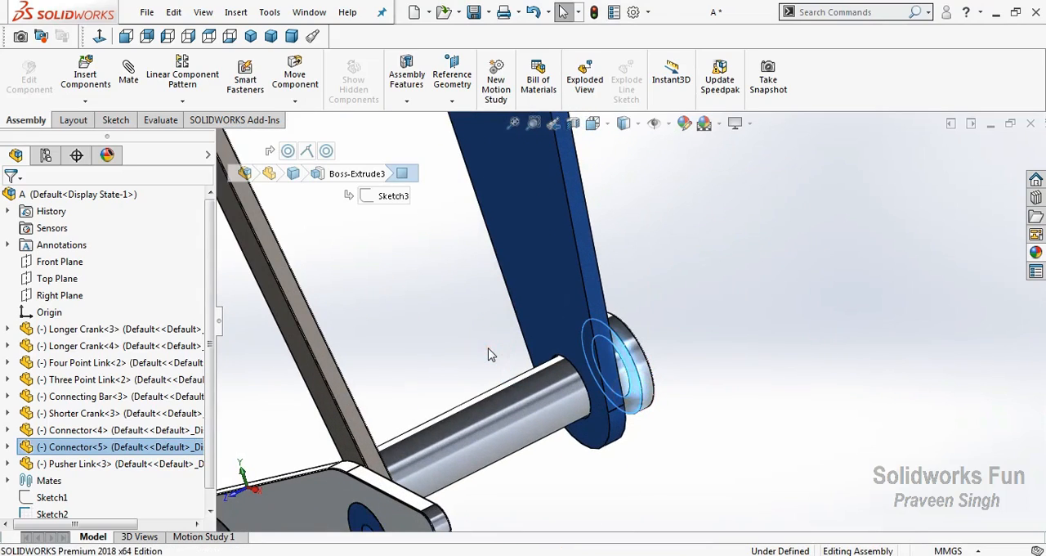
{"action": "right_click", "coordinate": [488, 353]}
{"action": "mouse_move", "coordinate": [708, 116]}
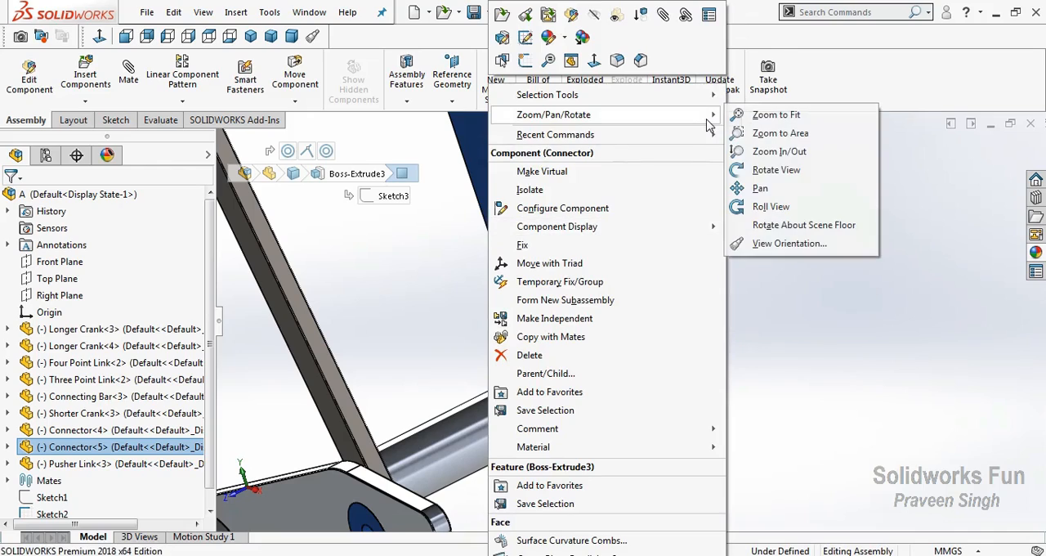
{"action": "left_click", "coordinate": [756, 171]}
{"action": "left_click_drag", "start_coordinate": [593, 301], "coordinate": [555, 336]}
{"action": "right_click", "coordinate": [571, 368]}
{"action": "left_click", "coordinate": [582, 115]}
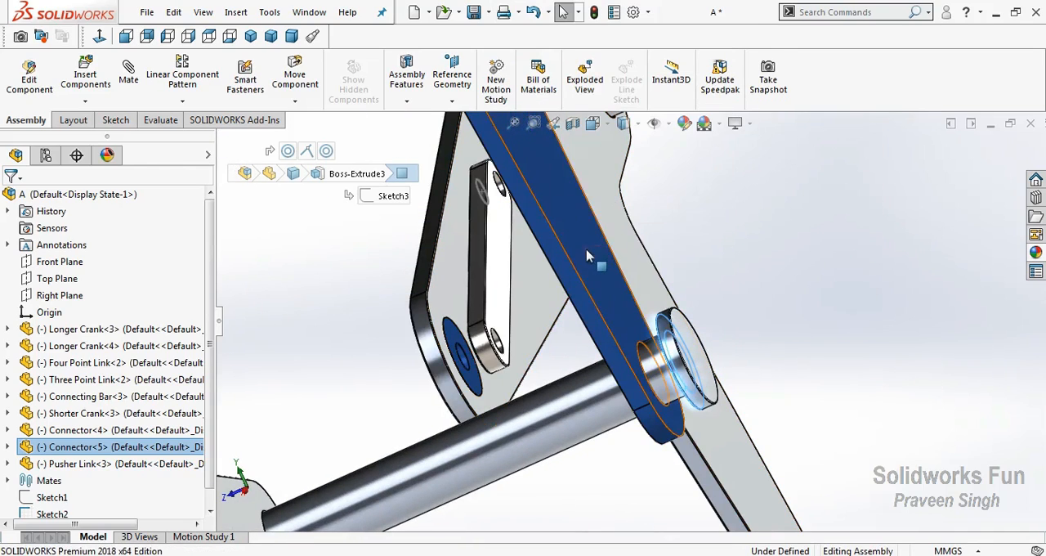
{"action": "left_click", "coordinate": [599, 266], "text": "ctrl"}
{"action": "left_click", "coordinate": [628, 236]}
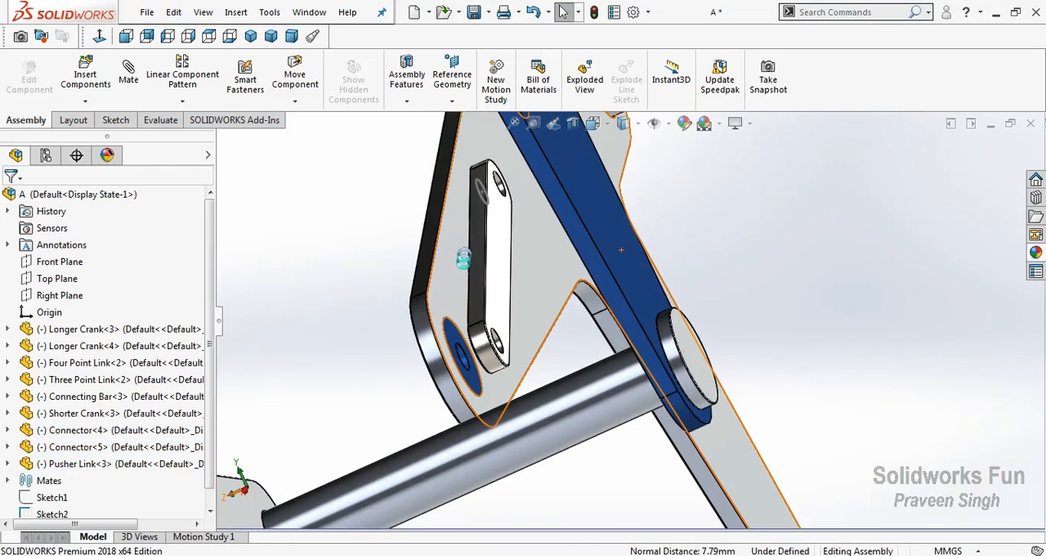
In the front view, swing the linkage by the Four Point Link to examine how the Pusher Link moves
{"action": "key", "text": "ctrl+1"}
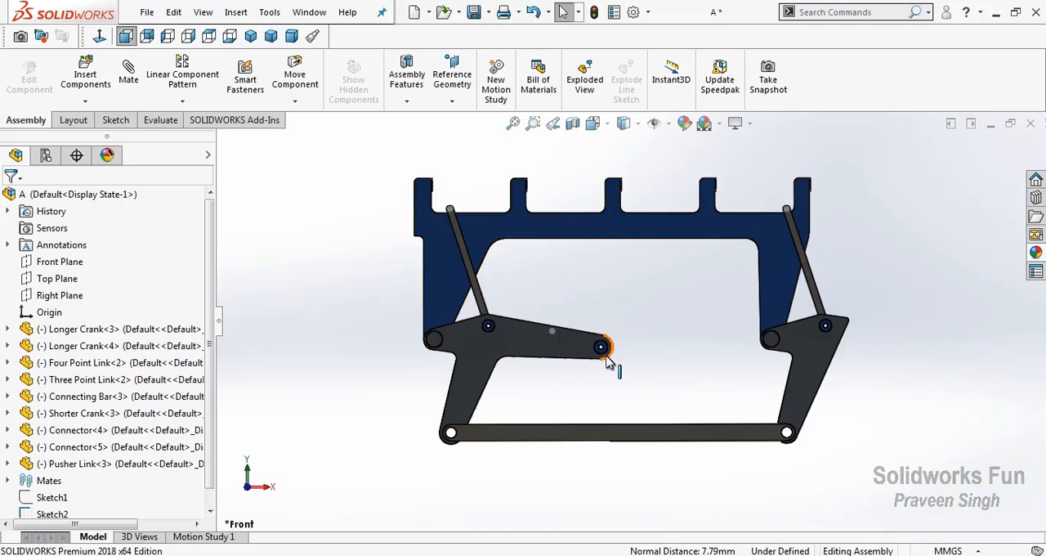
{"action": "left_click_drag", "start_coordinate": [584, 365], "coordinate": [504, 385]}
{"action": "mouse_move", "coordinate": [530, 325]}
{"action": "left_mouse_down"}
{"action": "mouse_move", "coordinate": [535, 341]}
{"action": "mouse_move", "coordinate": [596, 369]}
{"action": "mouse_move", "coordinate": [623, 320]}
{"action": "mouse_move", "coordinate": [567, 306]}
{"action": "mouse_move", "coordinate": [468, 382]}
{"action": "mouse_move", "coordinate": [565, 386]}
{"action": "mouse_move", "coordinate": [588, 322]}
{"action": "mouse_move", "coordinate": [463, 351]}
{"action": "mouse_move", "coordinate": [556, 425]}
{"action": "mouse_move", "coordinate": [614, 322]}
{"action": "mouse_move", "coordinate": [542, 315]}
{"action": "mouse_move", "coordinate": [455, 367]}
{"action": "mouse_move", "coordinate": [466, 351]}
{"action": "mouse_move", "coordinate": [485, 428]}
{"action": "left_mouse_up"}
{"action": "key", "text": "Escape"}
Hide Sketch2 in the assembly
{"action": "right_click", "coordinate": [499, 278]}
{"action": "left_click", "coordinate": [523, 343]}
{"action": "scroll", "coordinate": [110, 500], "scroll_direction": "down", "scroll_amount": 1}
{"action": "left_click", "coordinate": [52, 498]}
{"action": "left_click", "coordinate": [85, 479]}
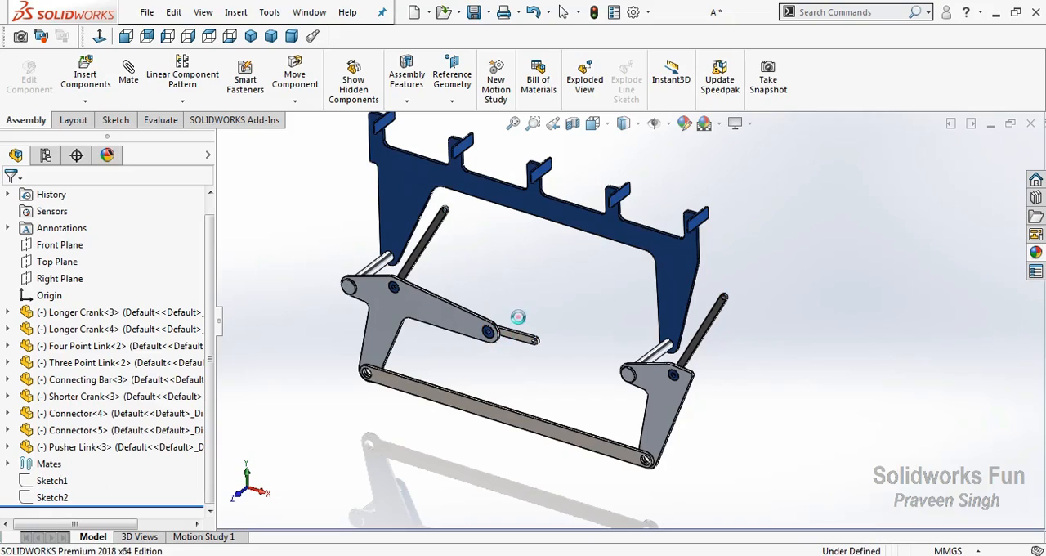
{"action": "right_click", "coordinate": [544, 374]}
{"action": "left_click", "coordinate": [557, 406]}
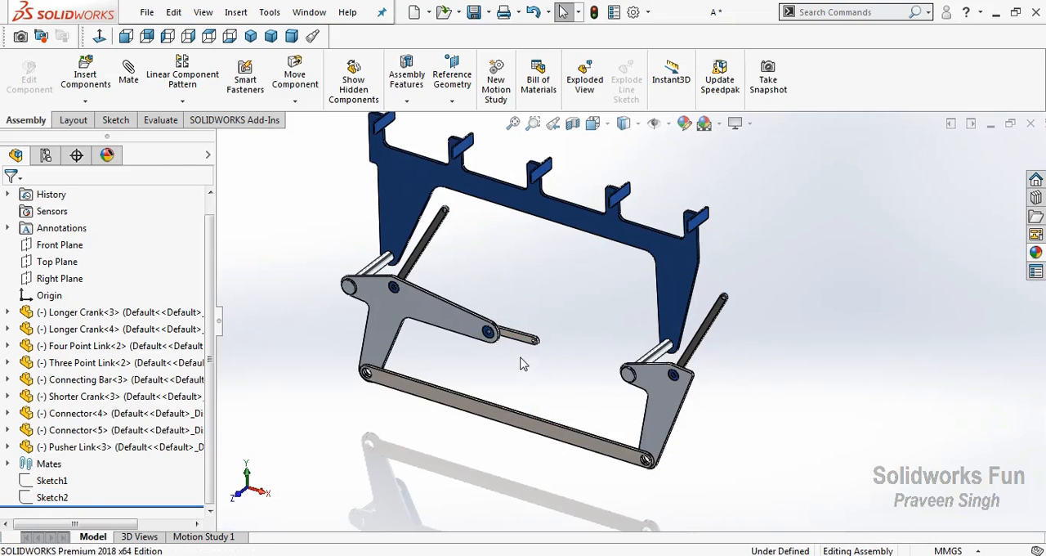
Swing the linkage so both Longer Cranks lean to the left, and save the assembly with a rebuild
{"action": "left_click_drag", "start_coordinate": [514, 345], "coordinate": [538, 285]}
{"action": "left_click_drag", "start_coordinate": [529, 349], "coordinate": [613, 387]}
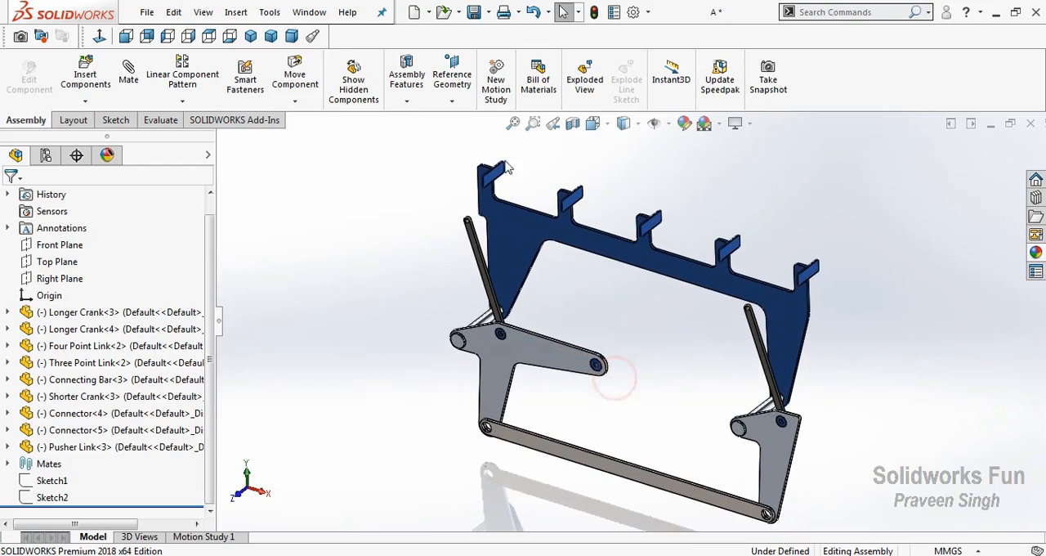
{"action": "left_click", "coordinate": [473, 12]}
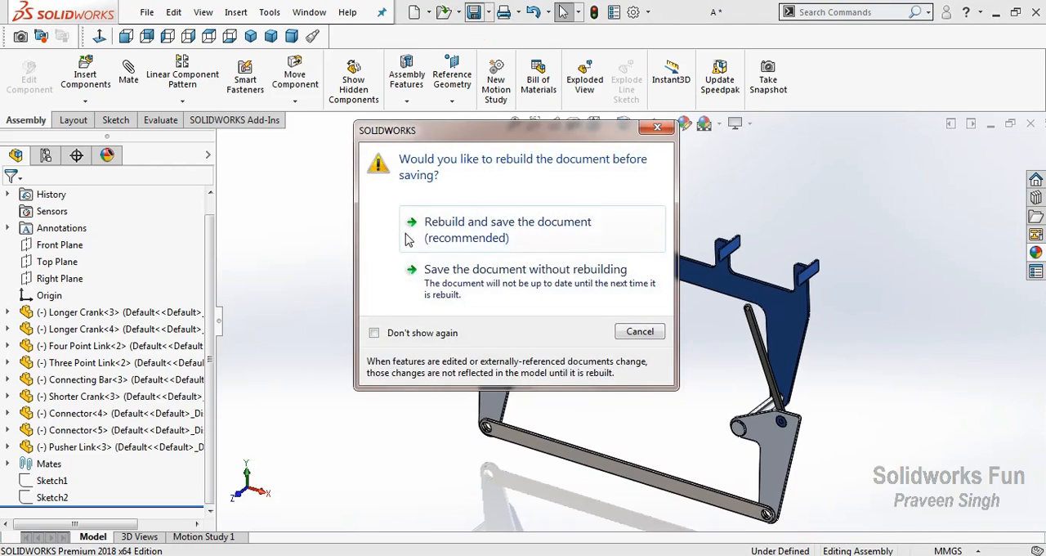
{"action": "left_click", "coordinate": [408, 237]}
Create a second motion study, set its type to Motion Analysis and disable its Orientation and Camera Views
{"action": "left_click", "coordinate": [204, 537]}
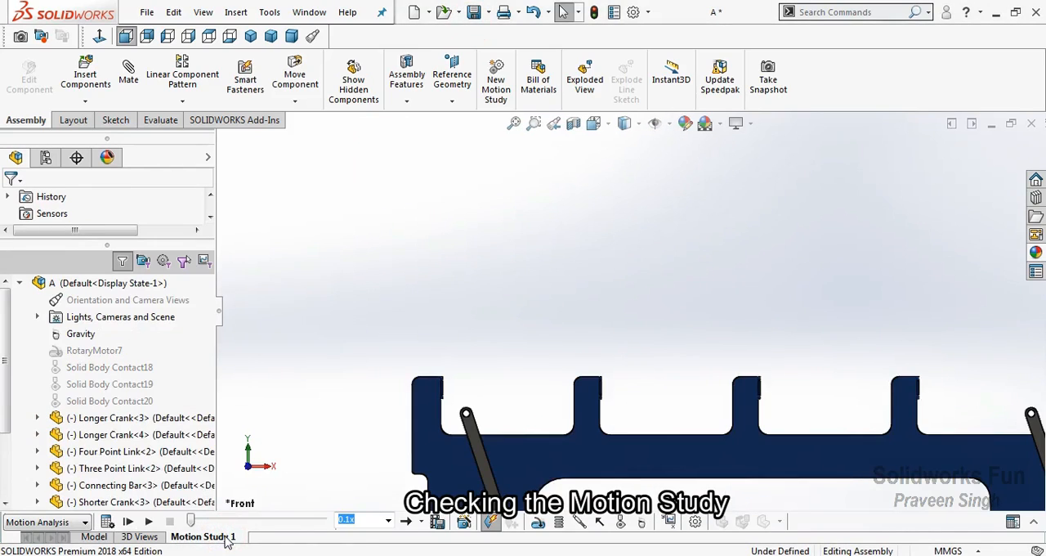
{"action": "right_click", "coordinate": [220, 538]}
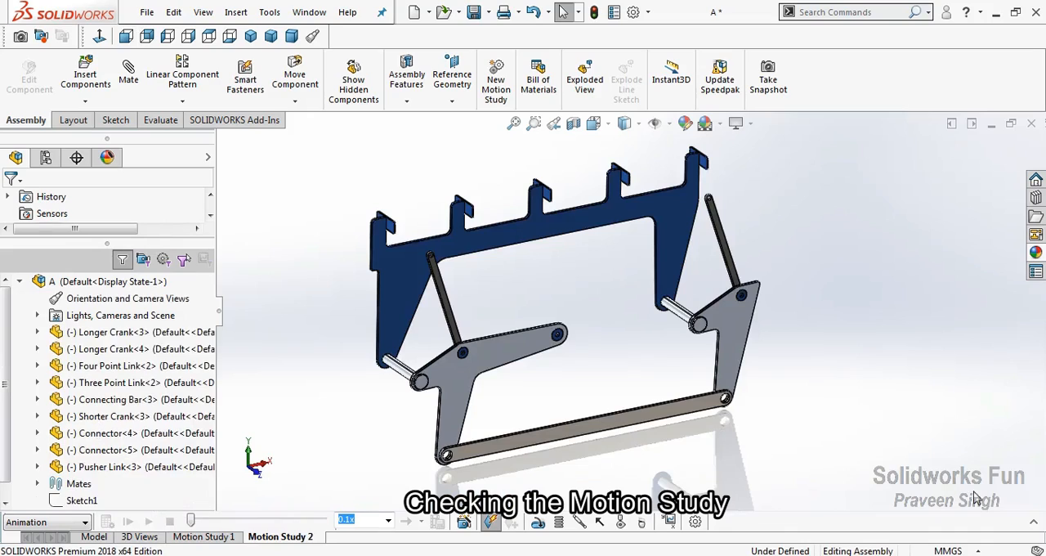
{"action": "left_click", "coordinate": [82, 299]}
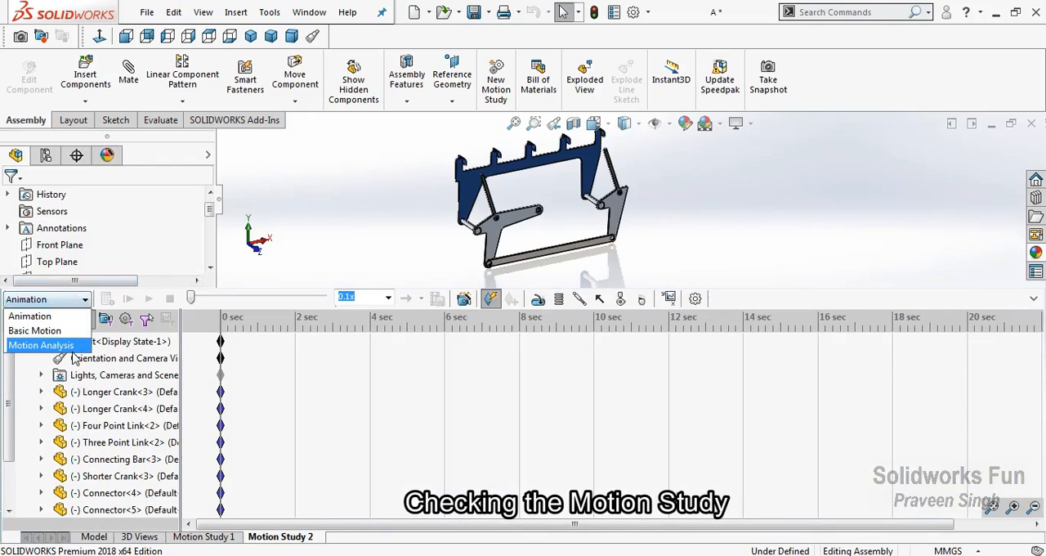
{"action": "left_click", "coordinate": [37, 346]}
{"action": "right_click", "coordinate": [102, 365]}
{"action": "left_click", "coordinate": [141, 373]}
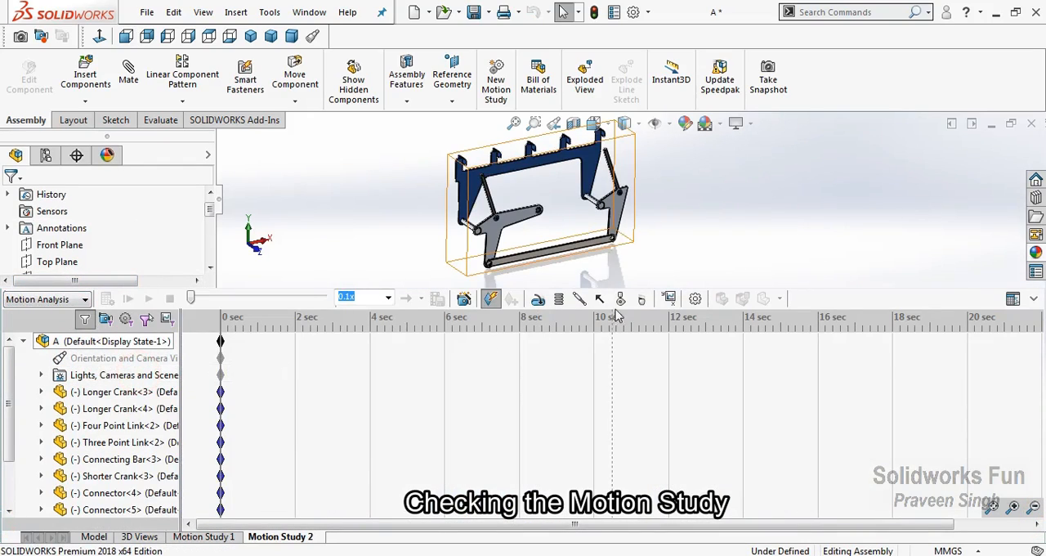
Add gravity of 9806.65 mm/s^2 along the Y axis to the motion study
{"action": "left_click", "coordinate": [667, 298]}
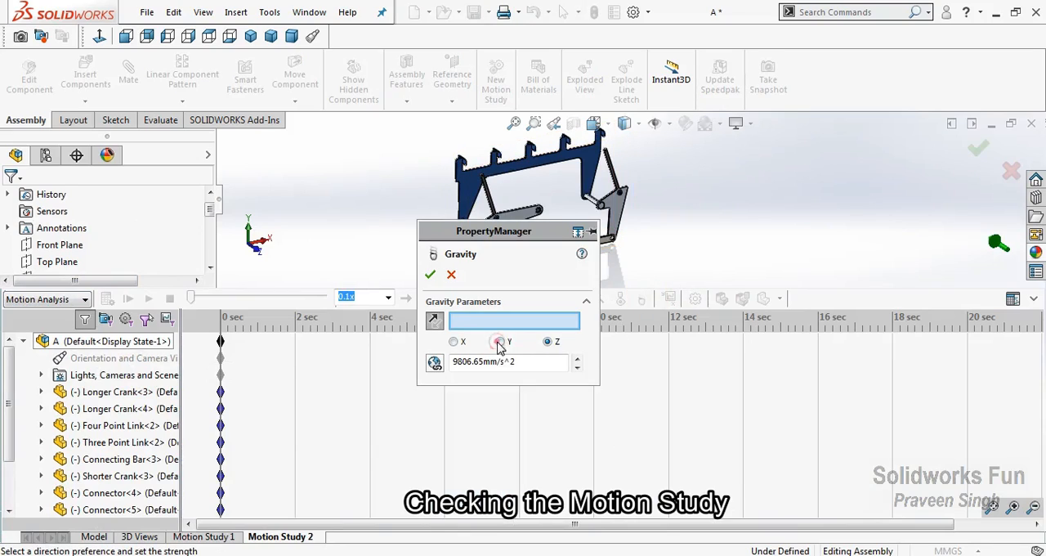
{"action": "left_click", "coordinate": [430, 275]}
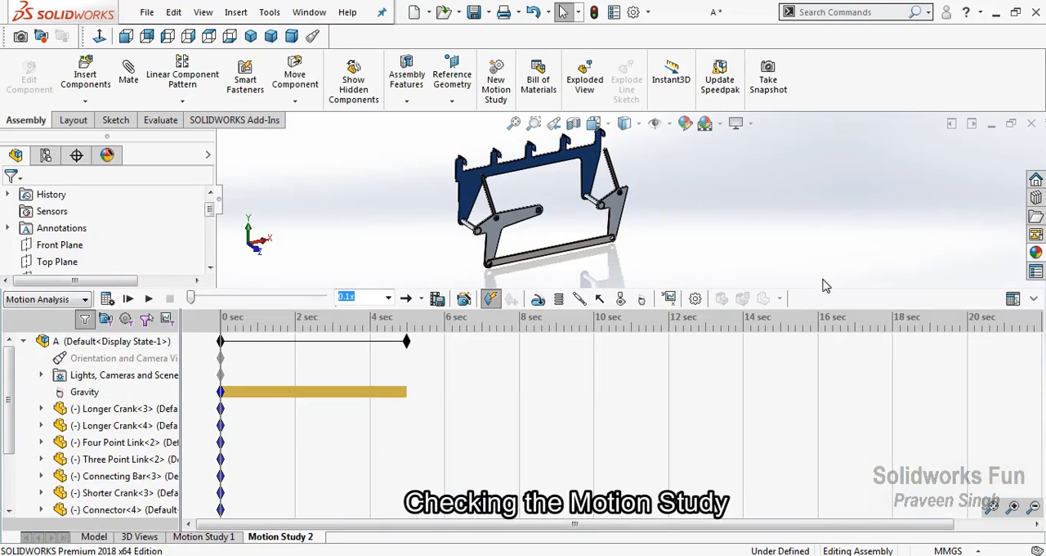
{"action": "left_click_drag", "start_coordinate": [827, 287], "coordinate": [826, 389]}
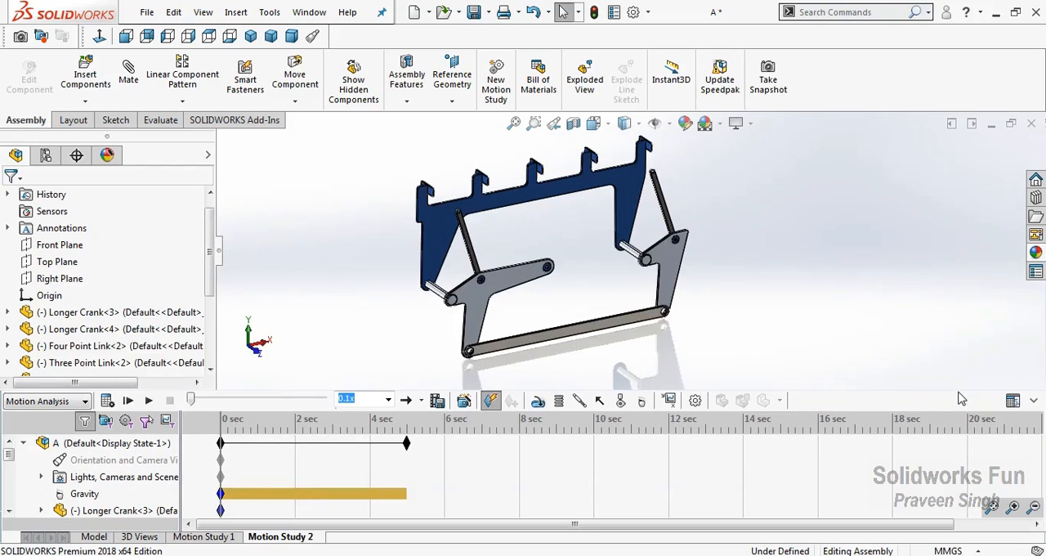
Set the motion study's playback speed to 1x and extend its duration to 10 seconds
{"action": "scroll", "coordinate": [479, 348], "scroll_direction": "down", "scroll_amount": 1}
{"action": "left_click", "coordinate": [389, 400]}
{"action": "left_click", "coordinate": [372, 444]}
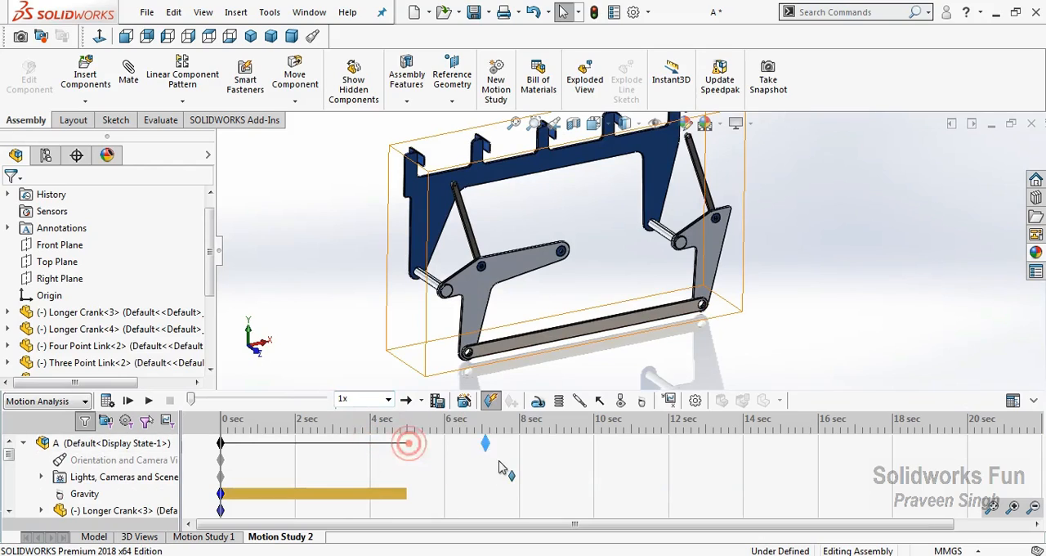
{"action": "left_click_drag", "start_coordinate": [608, 475], "coordinate": [595, 474]}
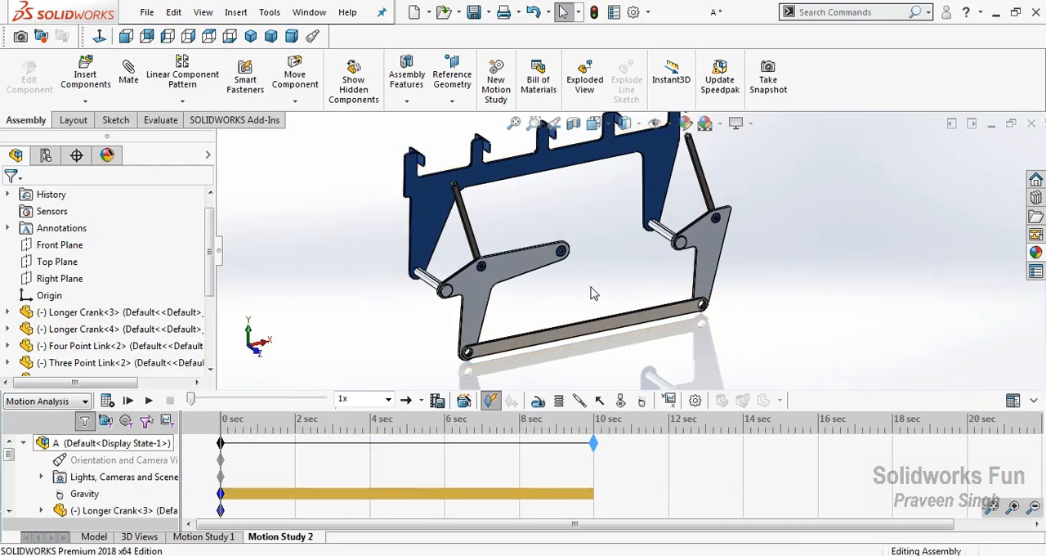
Swing the linkage by the Four Point Link's arm until the Shorter Crank's free end is exposed
{"action": "scroll", "coordinate": [556, 249], "scroll_direction": "down", "scroll_amount": 5}
{"action": "scroll", "coordinate": [553, 253], "scroll_direction": "up", "scroll_amount": 3}
{"action": "left_click_drag", "start_coordinate": [575, 251], "coordinate": [464, 283]}
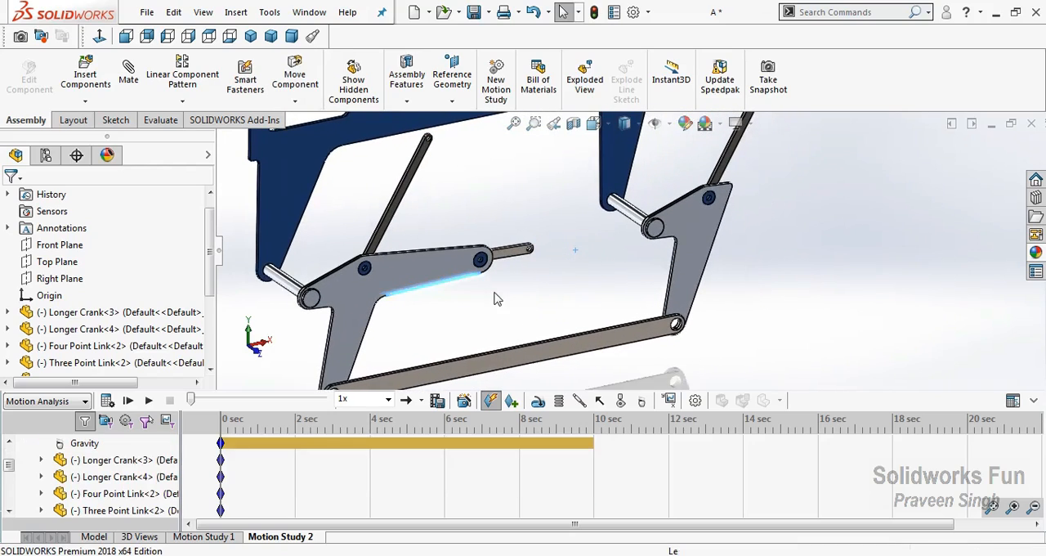
{"action": "left_click", "coordinate": [495, 299]}
Add a rotary motor on the Shorter Crank's free-end hole face with a constant speed of 50 RPM
{"action": "scroll", "coordinate": [556, 245], "scroll_direction": "down", "scroll_amount": 5}
{"action": "left_click", "coordinate": [538, 406]}
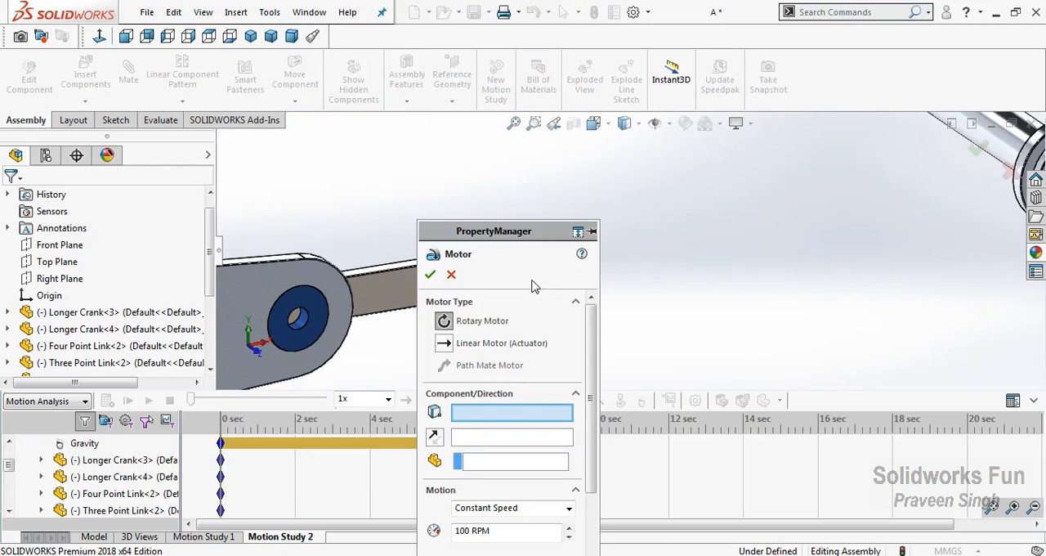
{"action": "scroll", "coordinate": [712, 282], "scroll_direction": "down", "scroll_amount": 3}
{"action": "left_click", "coordinate": [353, 278]}
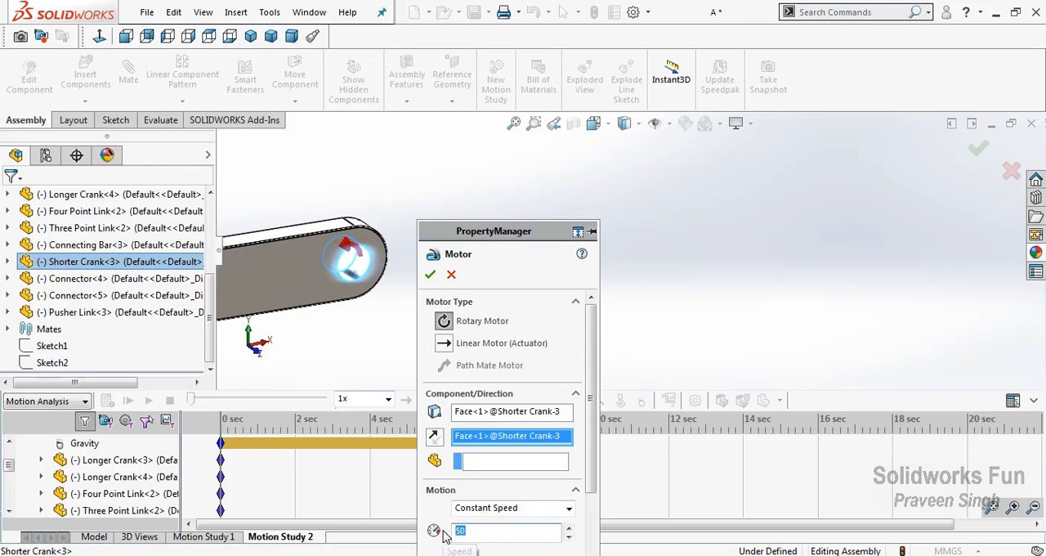
{"action": "left_click", "coordinate": [430, 275]}
{"action": "scroll", "coordinate": [523, 294], "scroll_direction": "up", "scroll_amount": 5}
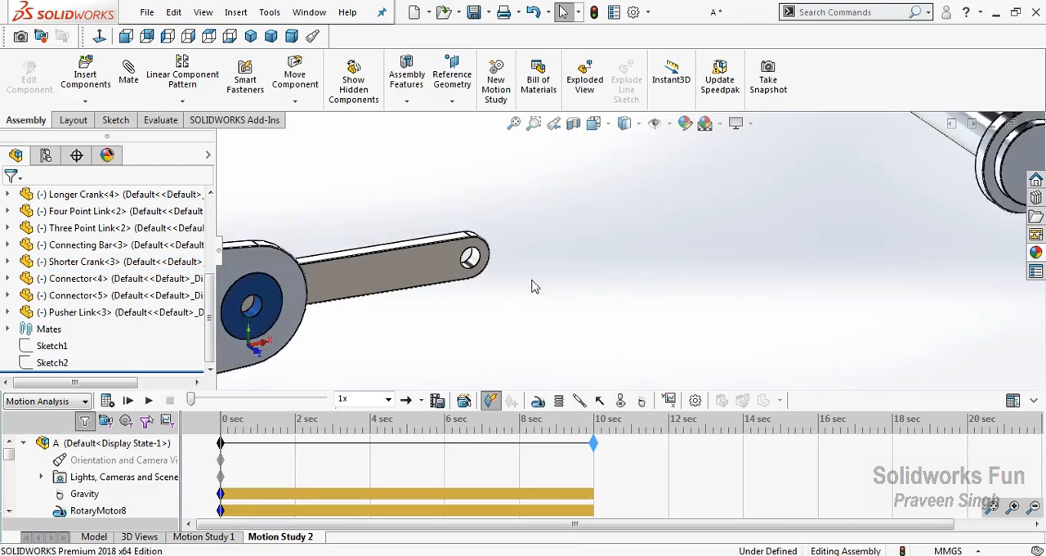
Bring the whole linkage into view and calculate the 10-second motion study
{"action": "scroll", "coordinate": [658, 279], "scroll_direction": "up", "scroll_amount": 2}
{"action": "scroll", "coordinate": [644, 195], "scroll_direction": "down", "scroll_amount": 1}
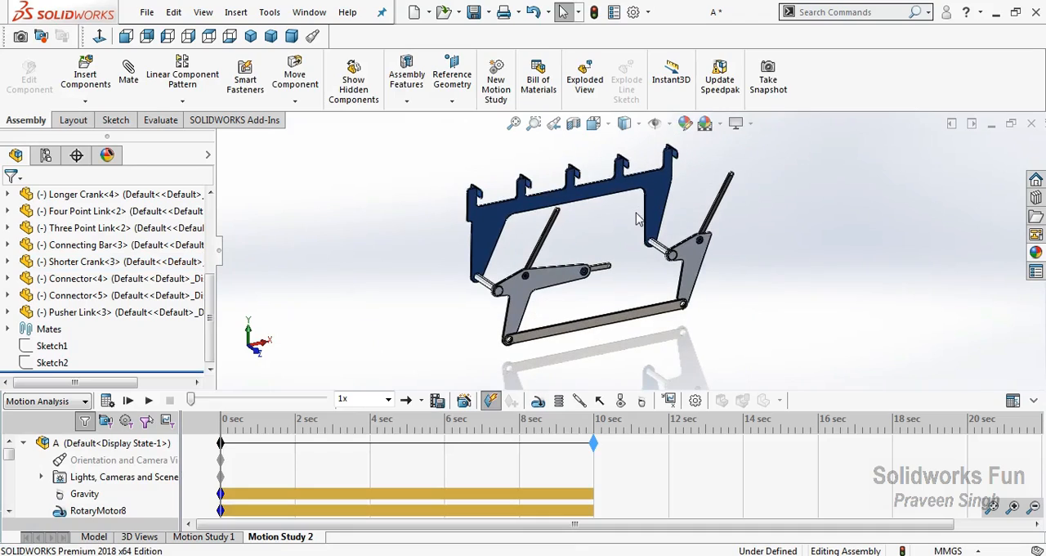
{"action": "left_click", "coordinate": [106, 400]}
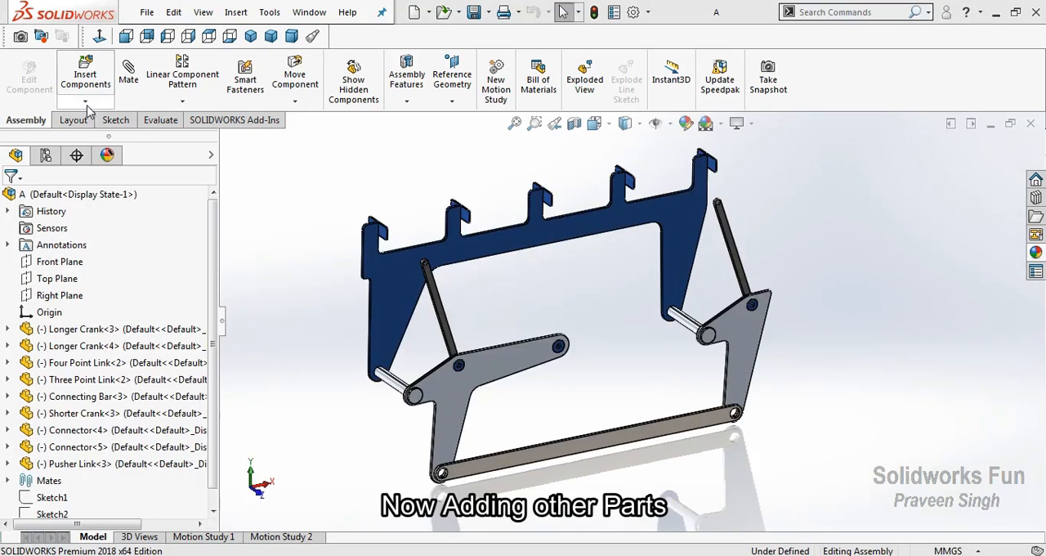
Insert the Frame part from the Box Transport Mechanism folder and place it beside the linkage
{"action": "left_click", "coordinate": [85, 101]}
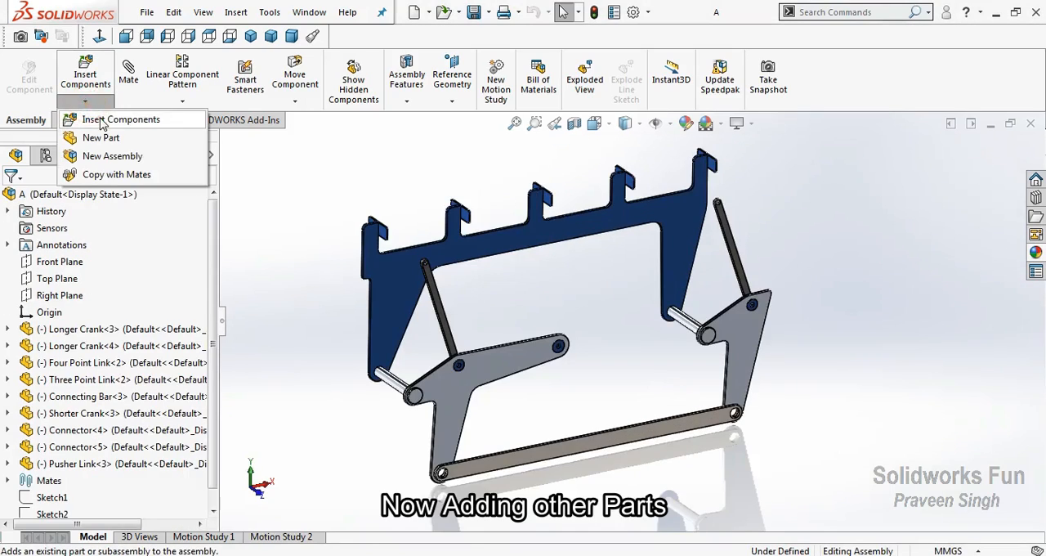
{"action": "left_click", "coordinate": [102, 117]}
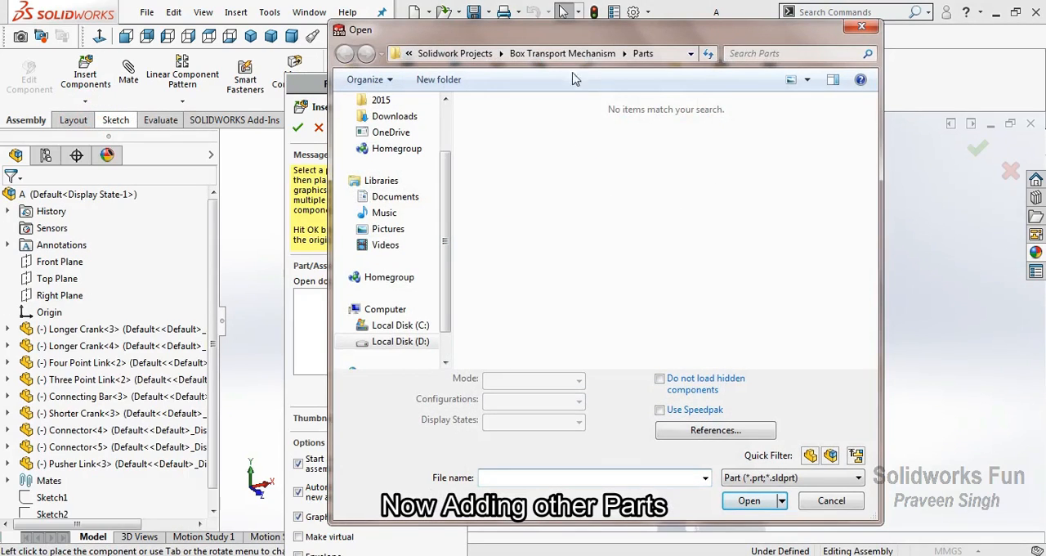
{"action": "left_click", "coordinate": [582, 54]}
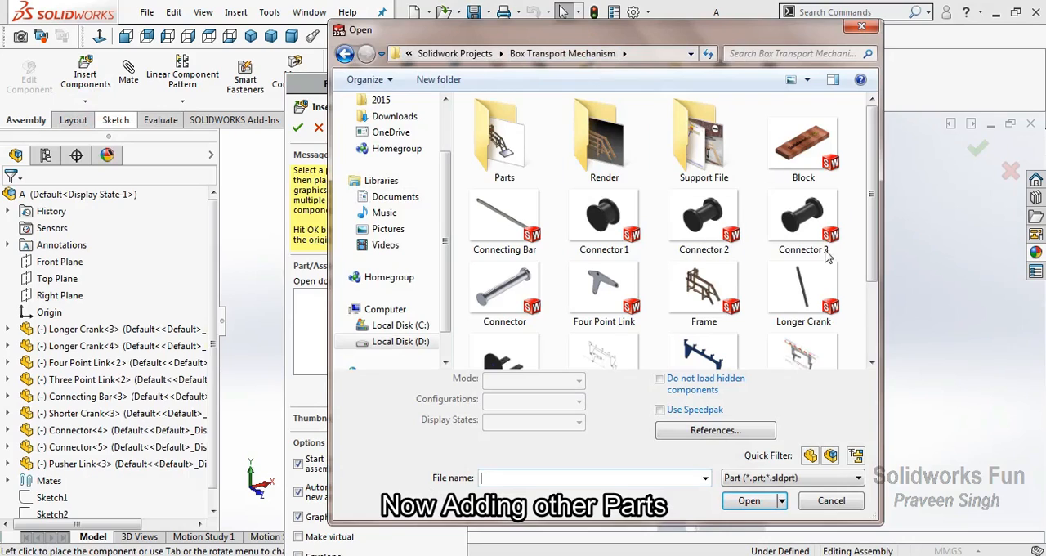
{"action": "left_click", "coordinate": [705, 298]}
{"action": "left_click", "coordinate": [740, 472]}
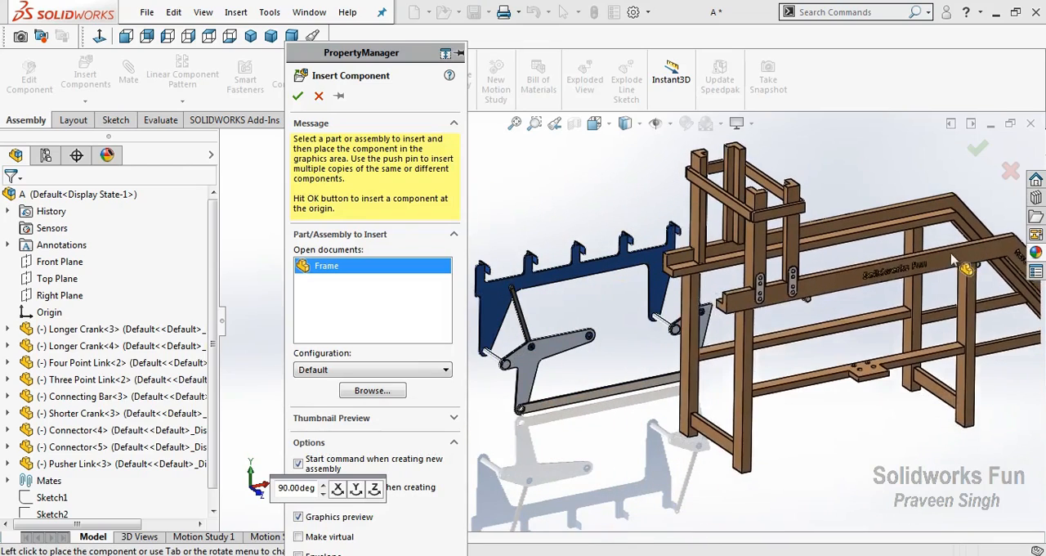
{"action": "left_click", "coordinate": [963, 262]}
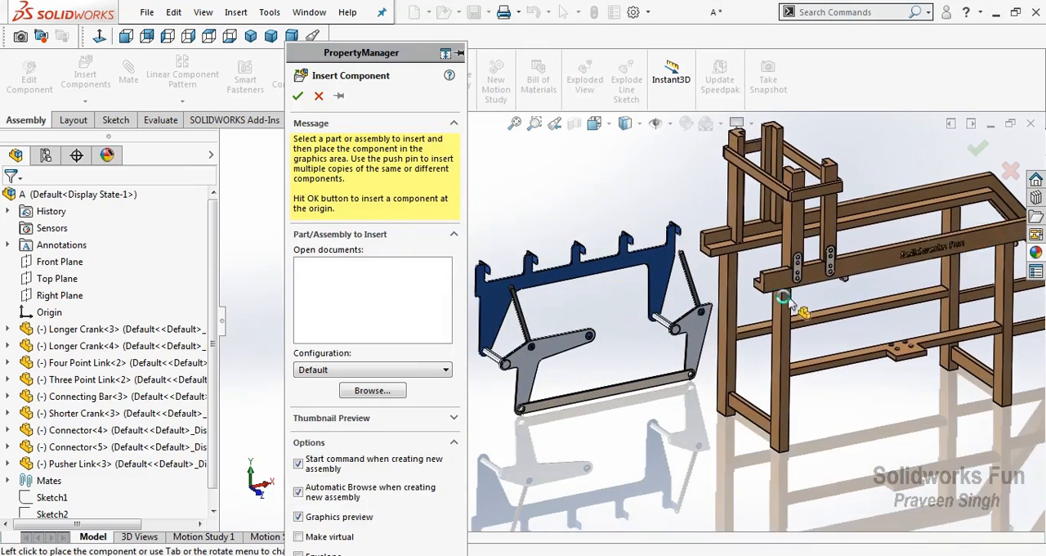
Mate the free-end hole of the Four Point Link's Longer Crank concentric with the pin of the Frame's hanging bracket
{"action": "scroll", "coordinate": [736, 294], "scroll_direction": "down", "scroll_amount": 6}
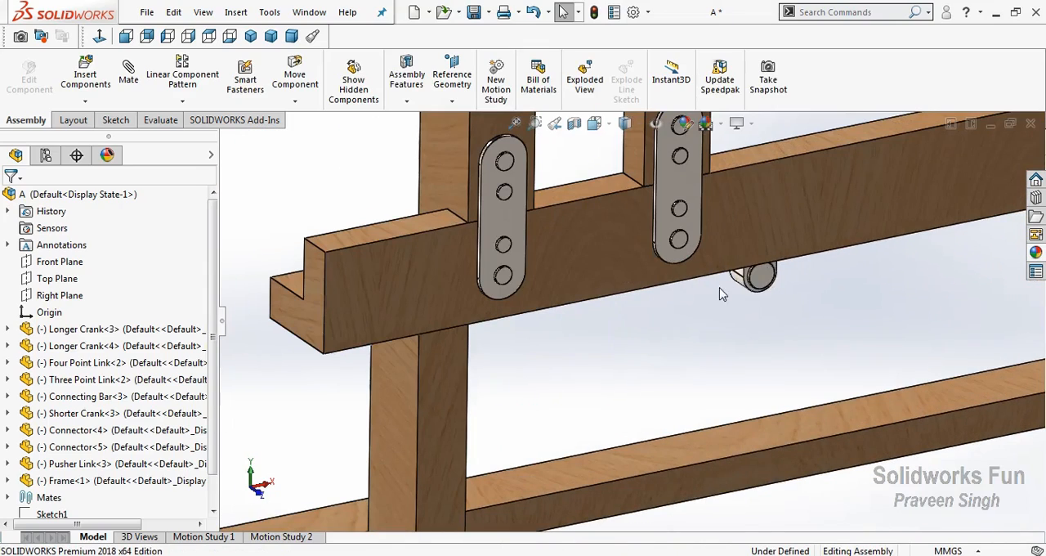
{"action": "right_click", "coordinate": [642, 291]}
{"action": "left_click", "coordinate": [674, 366]}
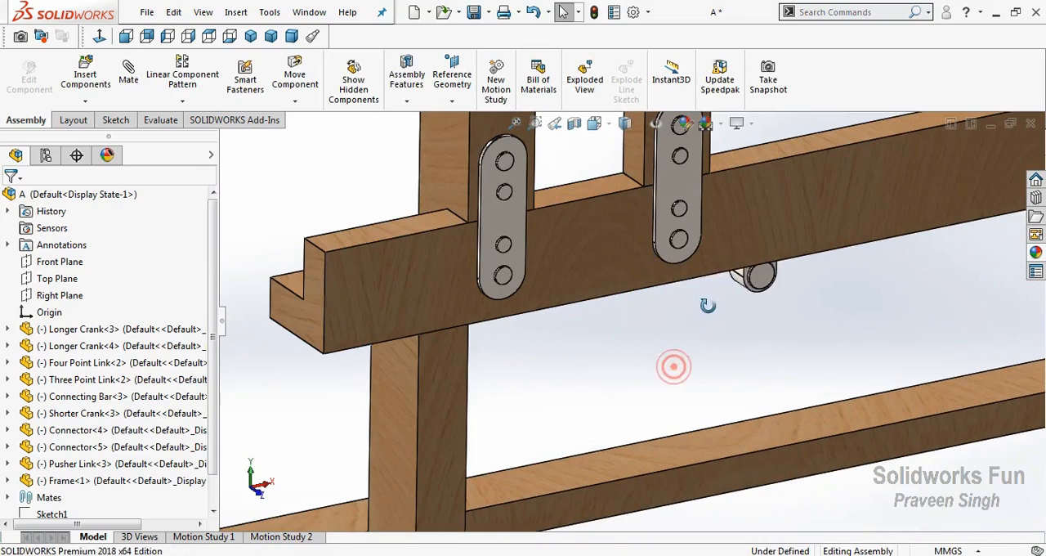
{"action": "left_click_drag", "start_coordinate": [784, 225], "coordinate": [716, 280]}
{"action": "right_click", "coordinate": [715, 282]}
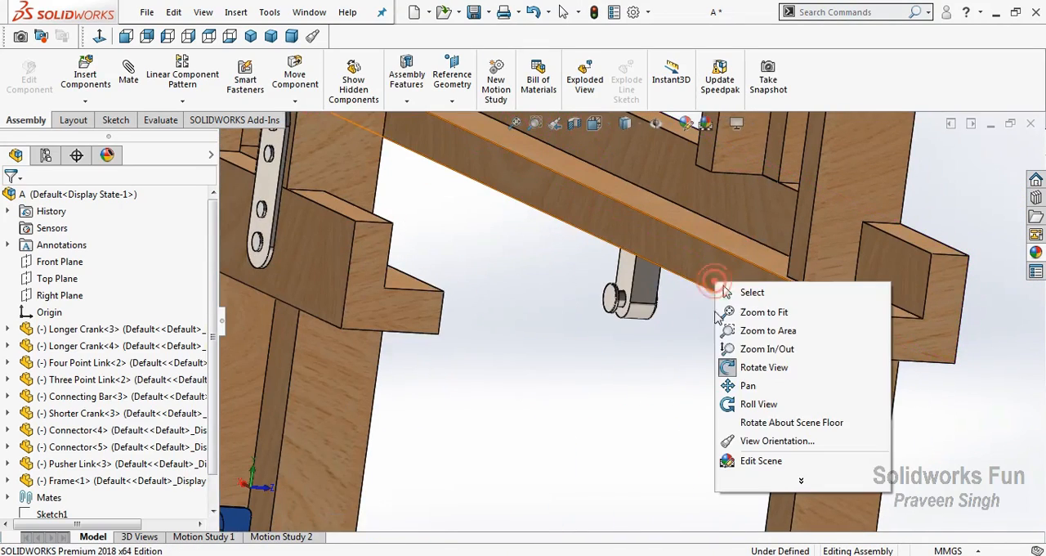
{"action": "left_click", "coordinate": [733, 369]}
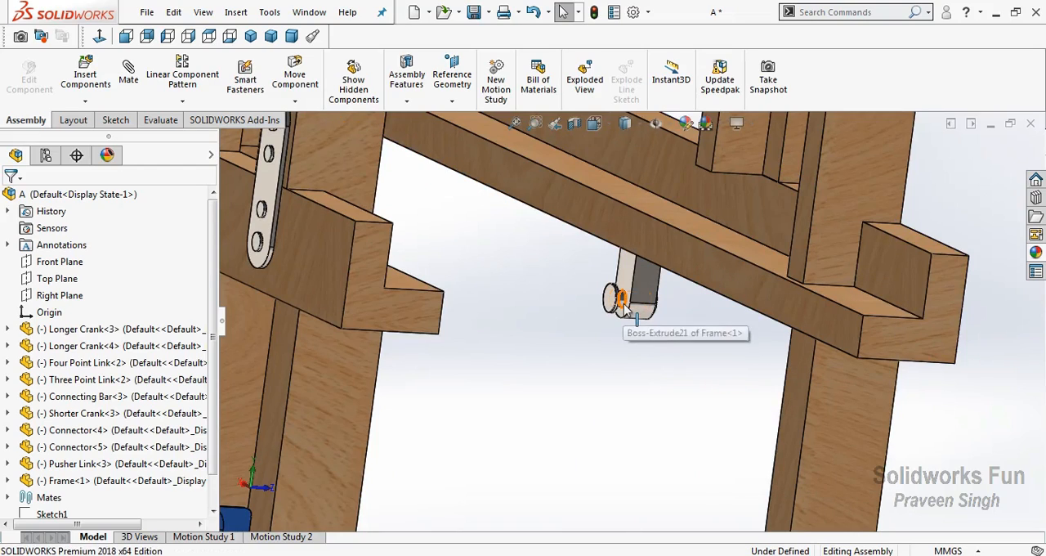
{"action": "left_click", "coordinate": [623, 303]}
{"action": "scroll", "coordinate": [550, 415], "scroll_direction": "up", "scroll_amount": 4}
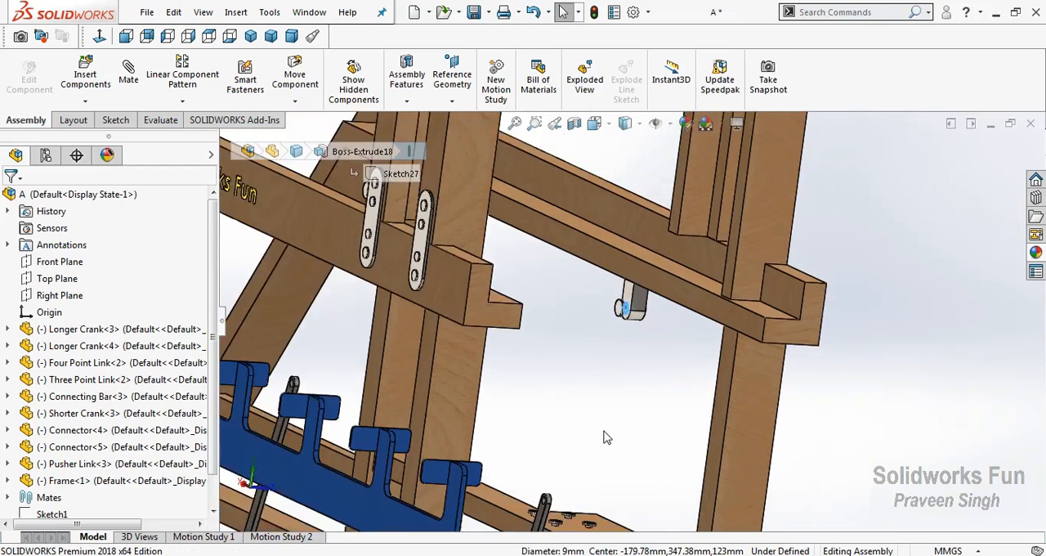
{"action": "scroll", "coordinate": [585, 490], "scroll_direction": "down", "scroll_amount": 5}
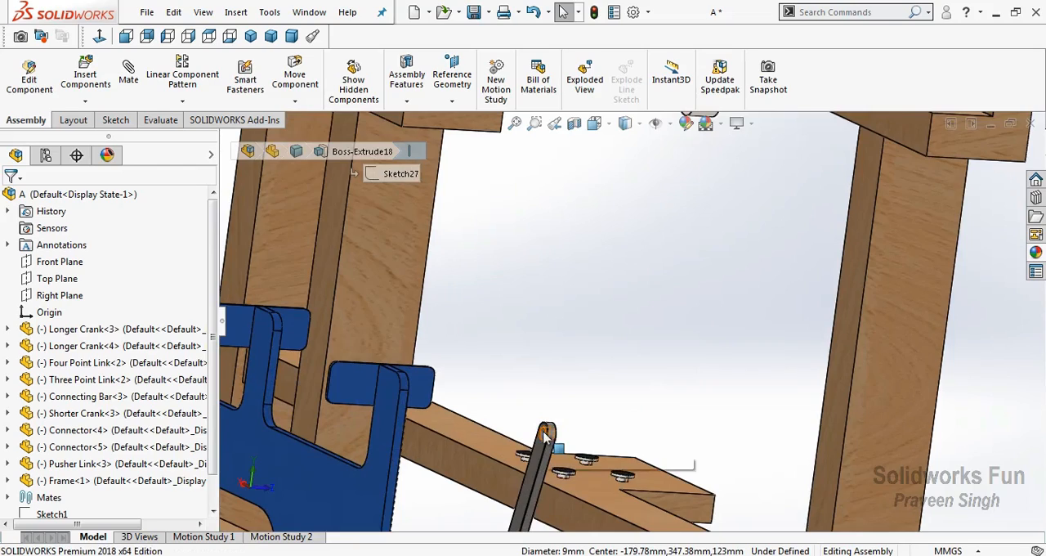
{"action": "scroll", "coordinate": [546, 435], "scroll_direction": "down", "scroll_amount": 2}
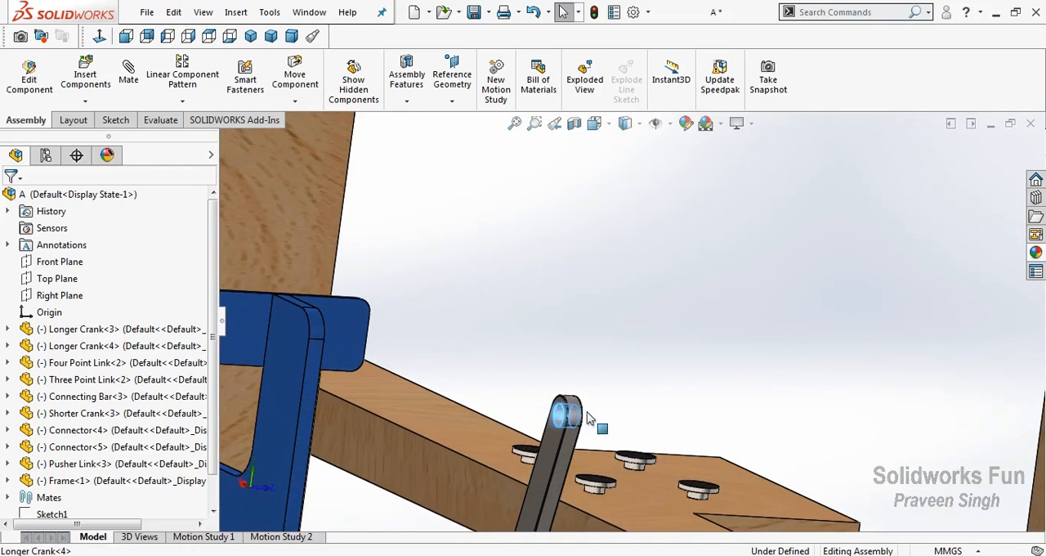
{"action": "left_click", "coordinate": [560, 420], "text": "ctrl"}
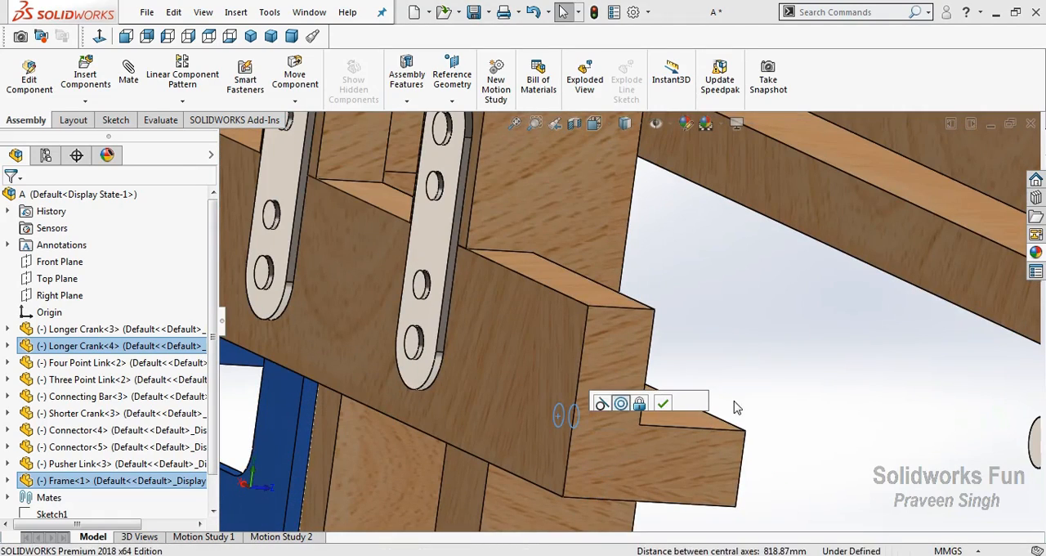
{"action": "left_click", "coordinate": [778, 378]}
Add a concentric mate between the free-end hole of the Three Point Link's Longer Crank and the Frame's other bracket pin
{"action": "scroll", "coordinate": [791, 370], "scroll_direction": "up", "scroll_amount": 2}
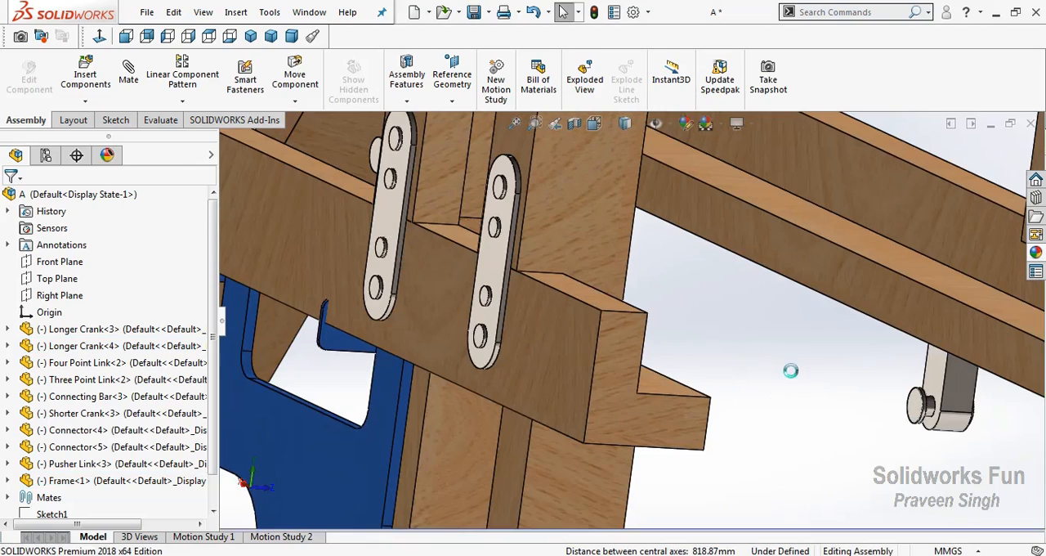
{"action": "scroll", "coordinate": [686, 279], "scroll_direction": "up", "scroll_amount": 1}
{"action": "right_click", "coordinate": [686, 278]}
{"action": "left_click", "coordinate": [692, 344]}
{"action": "left_click_drag", "start_coordinate": [691, 343], "coordinate": [860, 292]}
{"action": "scroll", "coordinate": [926, 357], "scroll_direction": "up", "scroll_amount": 3}
{"action": "scroll", "coordinate": [891, 358], "scroll_direction": "down", "scroll_amount": 3}
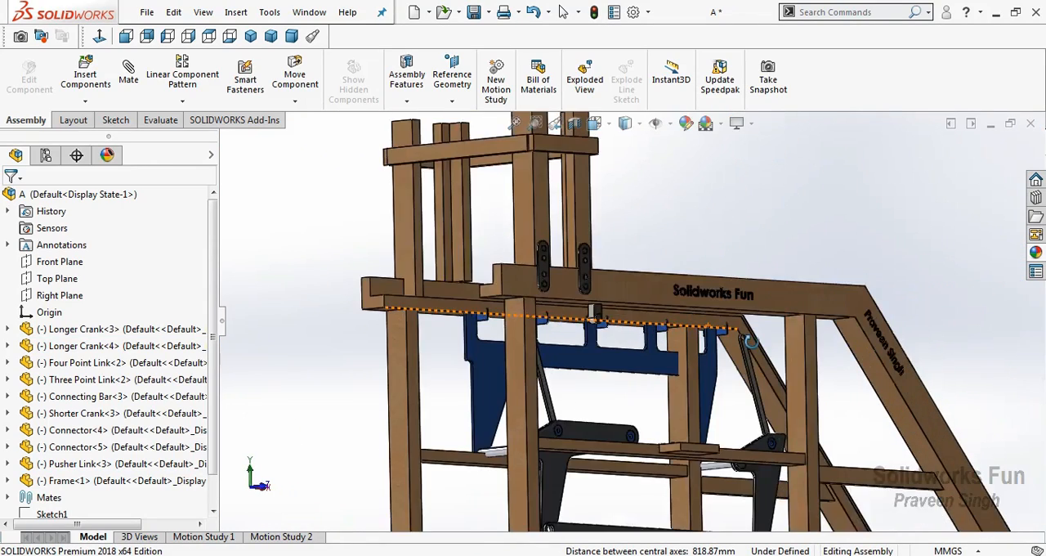
{"action": "scroll", "coordinate": [751, 342], "scroll_direction": "down", "scroll_amount": 2}
{"action": "scroll", "coordinate": [719, 304], "scroll_direction": "down", "scroll_amount": 5}
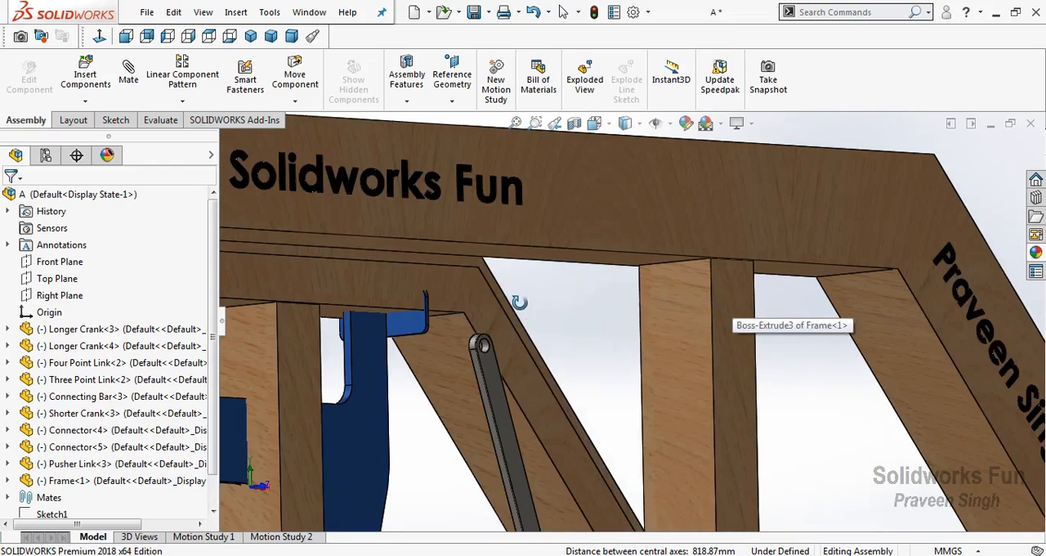
{"action": "right_click", "coordinate": [521, 304]}
{"action": "left_click", "coordinate": [540, 388]}
{"action": "scroll", "coordinate": [492, 351], "scroll_direction": "down", "scroll_amount": 3}
{"action": "left_click", "coordinate": [492, 342]}
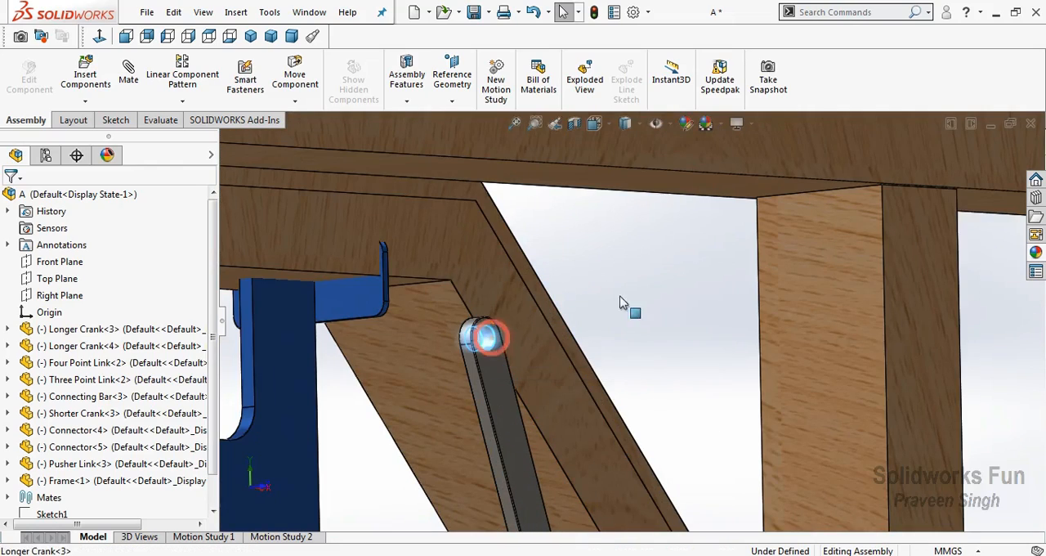
{"action": "right_click", "coordinate": [624, 215]}
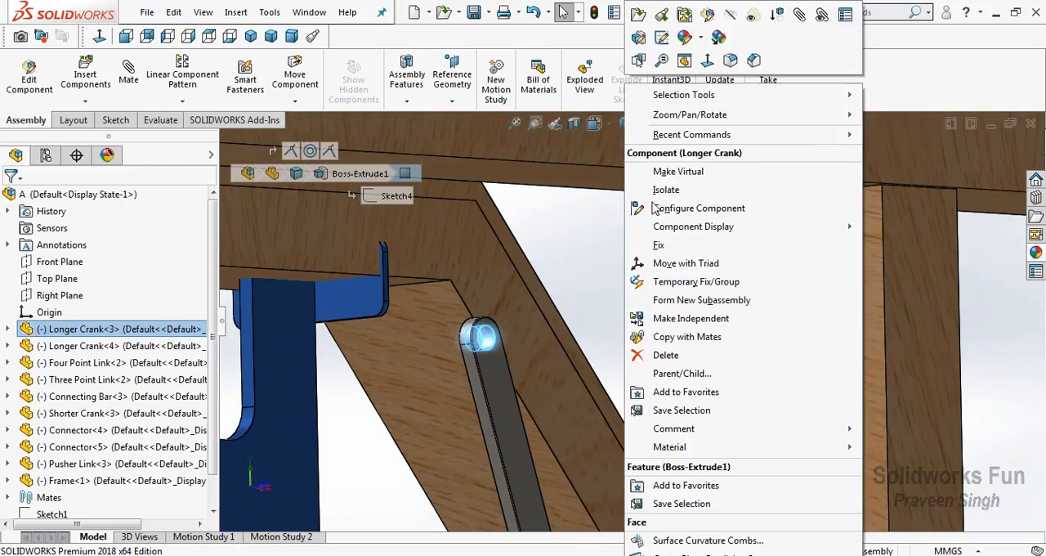
{"action": "mouse_move", "coordinate": [829, 114]}
{"action": "left_click", "coordinate": [912, 169]}
{"action": "left_click_drag", "start_coordinate": [893, 172], "coordinate": [729, 281]}
{"action": "right_click", "coordinate": [729, 280]}
{"action": "left_click", "coordinate": [756, 384]}
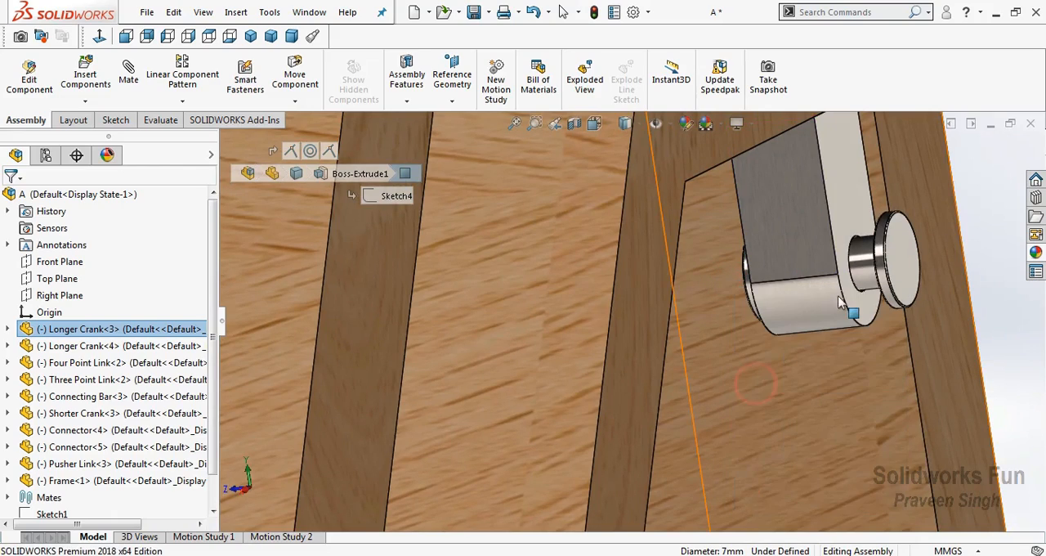
{"action": "left_click", "coordinate": [886, 243], "text": "ctrl"}
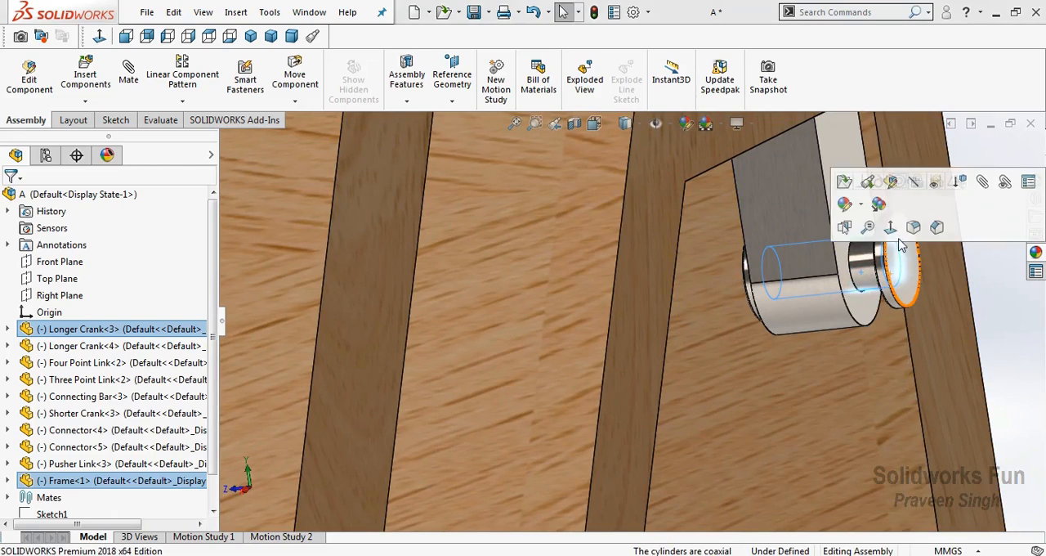
{"action": "left_click", "coordinate": [128, 88]}
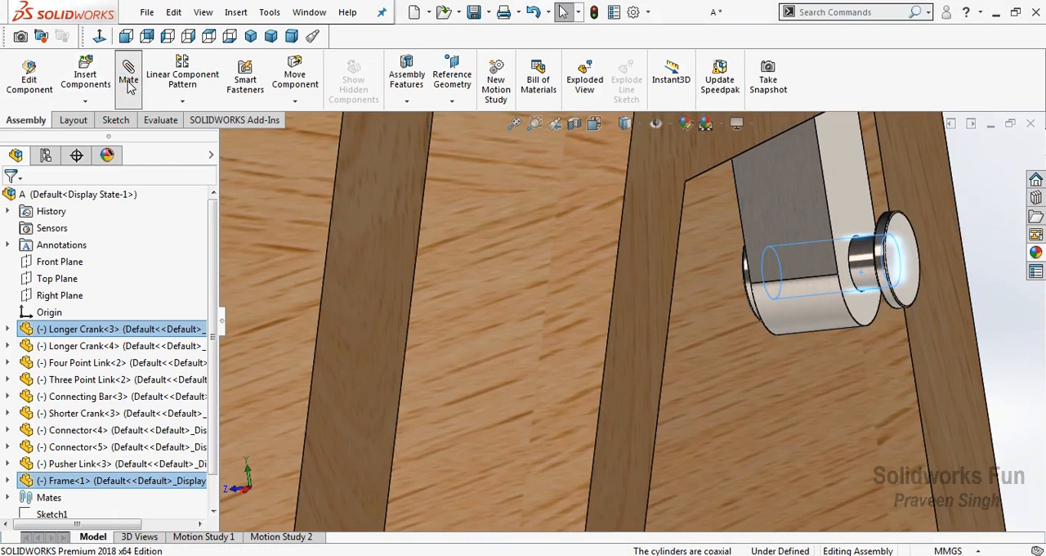
{"action": "left_click", "coordinate": [297, 59]}
{"action": "left_click", "coordinate": [298, 60]}
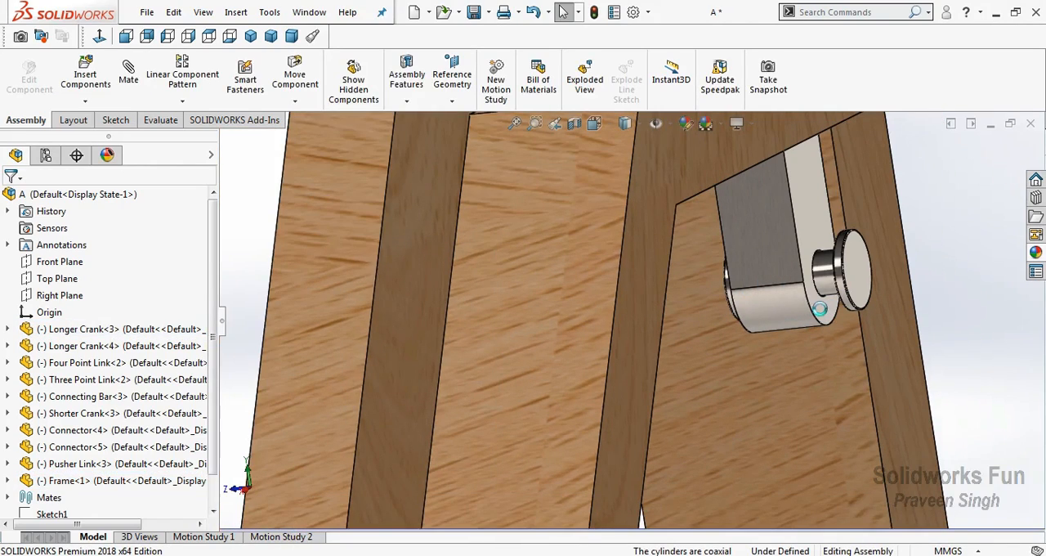
Mate the flat face of the Three Point Link's Longer Crank coincident with the side face of the Frame's hanging bracket
{"action": "left_click", "coordinate": [699, 347]}
{"action": "scroll", "coordinate": [699, 347], "scroll_direction": "up", "scroll_amount": 5}
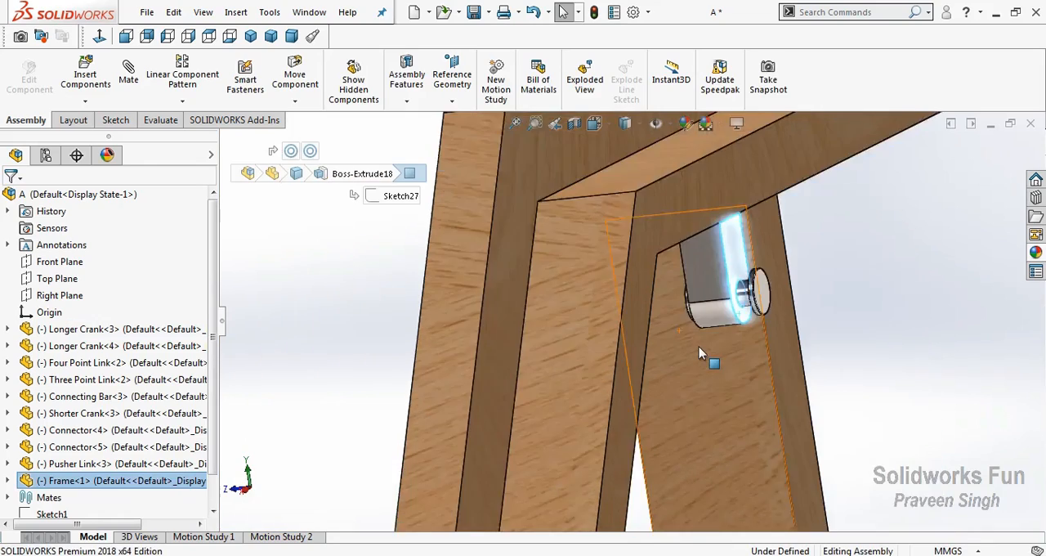
{"action": "middle_click_drag", "start_coordinate": [689, 353], "coordinate": [516, 271]}
{"action": "right_click", "coordinate": [518, 263]}
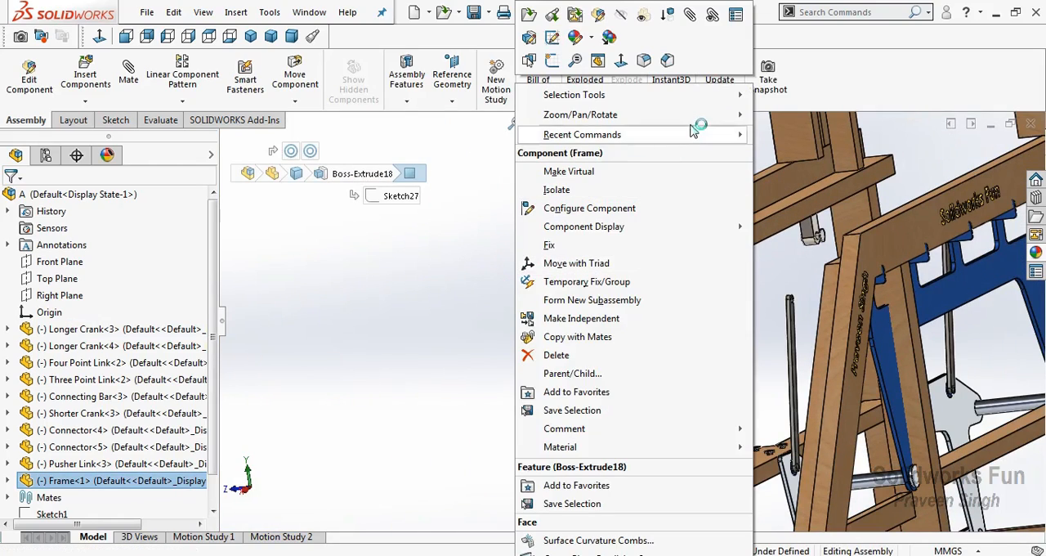
{"action": "mouse_move", "coordinate": [711, 115]}
{"action": "left_click", "coordinate": [772, 170]}
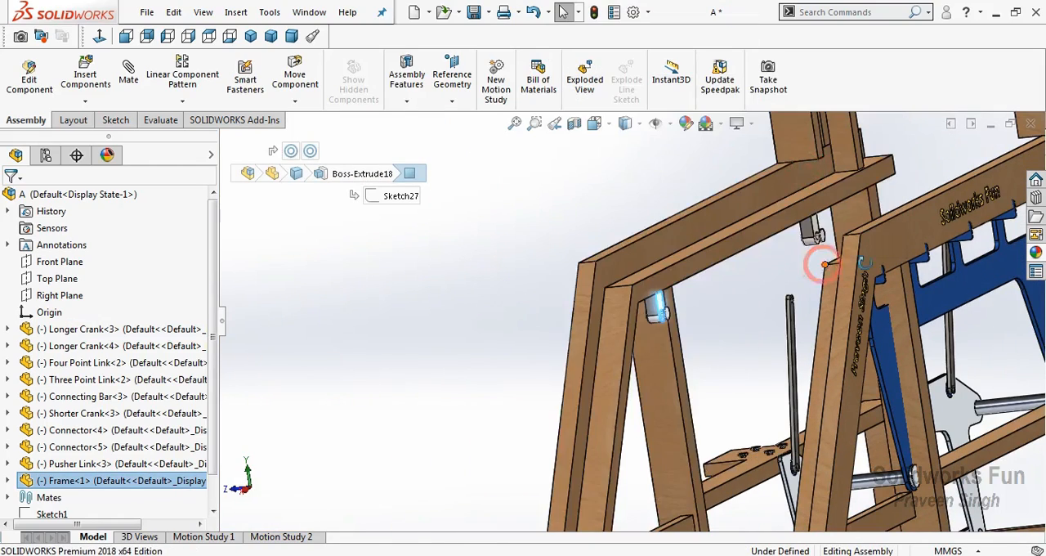
{"action": "left_click_drag", "start_coordinate": [818, 262], "coordinate": [874, 266]}
{"action": "scroll", "coordinate": [717, 331], "scroll_direction": "down", "scroll_amount": 5}
{"action": "right_click", "coordinate": [683, 305]}
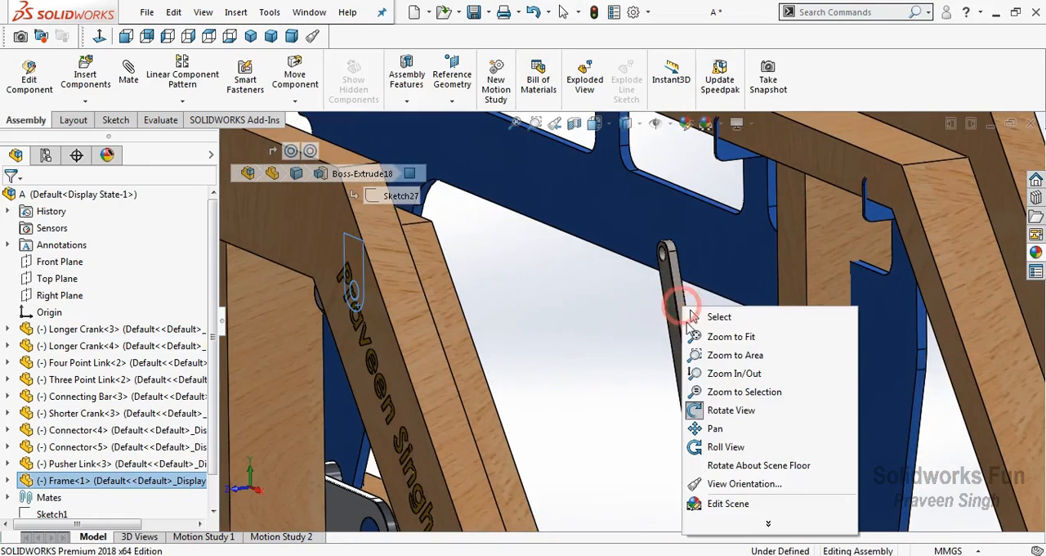
{"action": "left_click", "coordinate": [708, 410]}
{"action": "left_click", "coordinate": [676, 359], "text": "ctrl"}
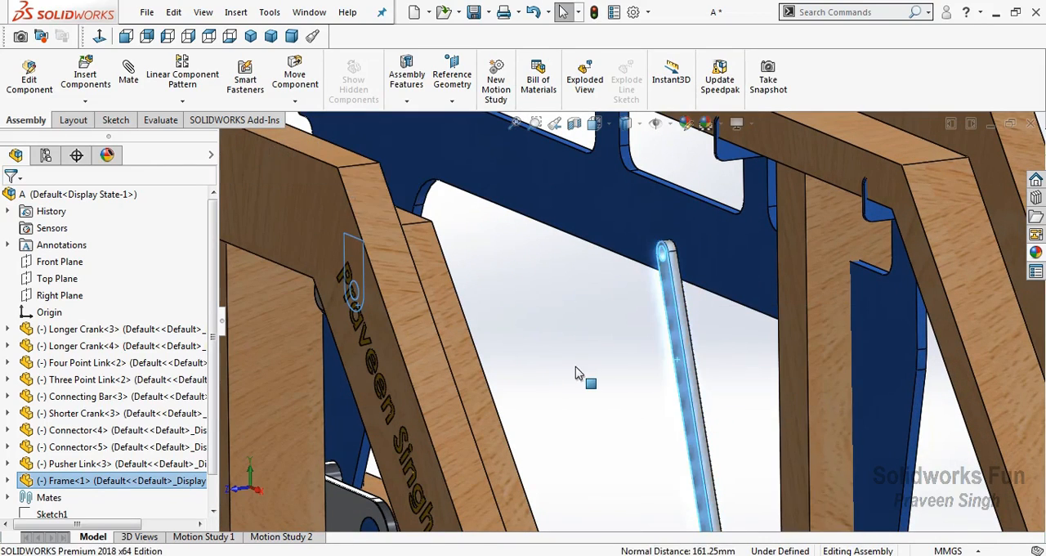
{"action": "scroll", "coordinate": [579, 374], "scroll_direction": "up", "scroll_amount": 8}
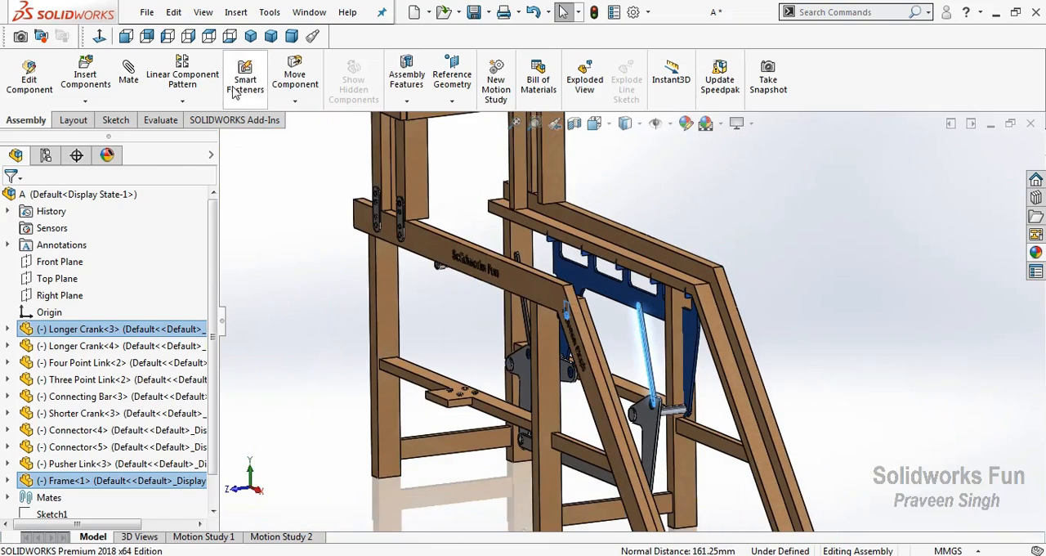
{"action": "left_click", "coordinate": [138, 90]}
{"action": "left_click", "coordinate": [295, 59]}
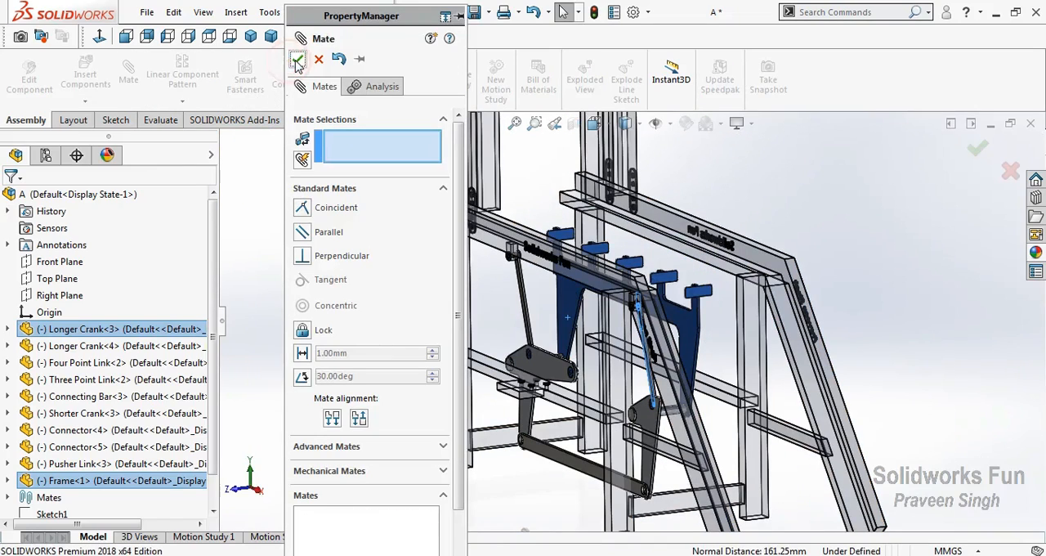
{"action": "left_click", "coordinate": [295, 60]}
Change the coincident mate between the Three Point Link's Longer Crank and the Frame into a 15 mm distance mate
{"action": "right_click", "coordinate": [350, 162]}
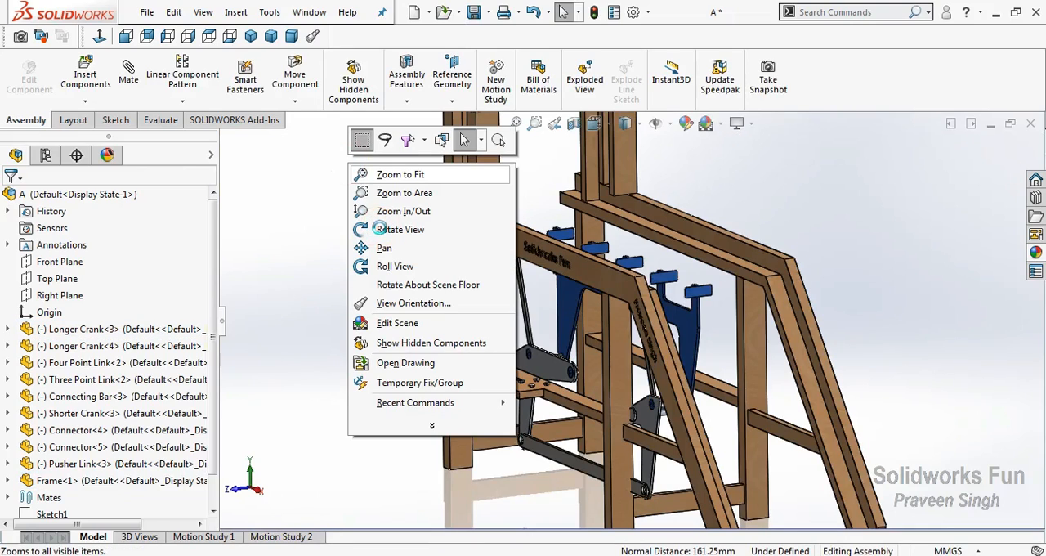
{"action": "left_click", "coordinate": [380, 229]}
{"action": "left_click_drag", "start_coordinate": [474, 351], "coordinate": [511, 362]}
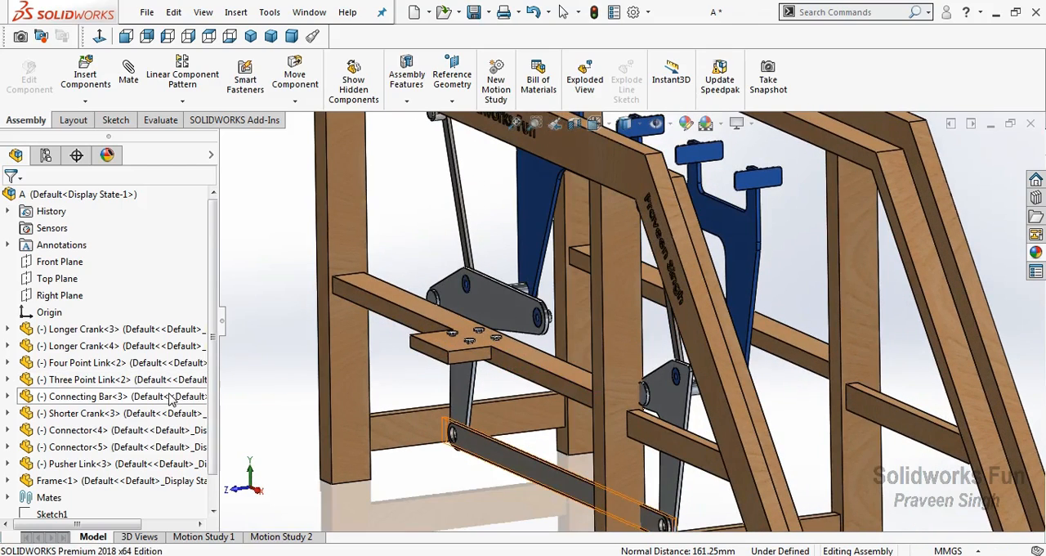
{"action": "left_click", "coordinate": [8, 497]}
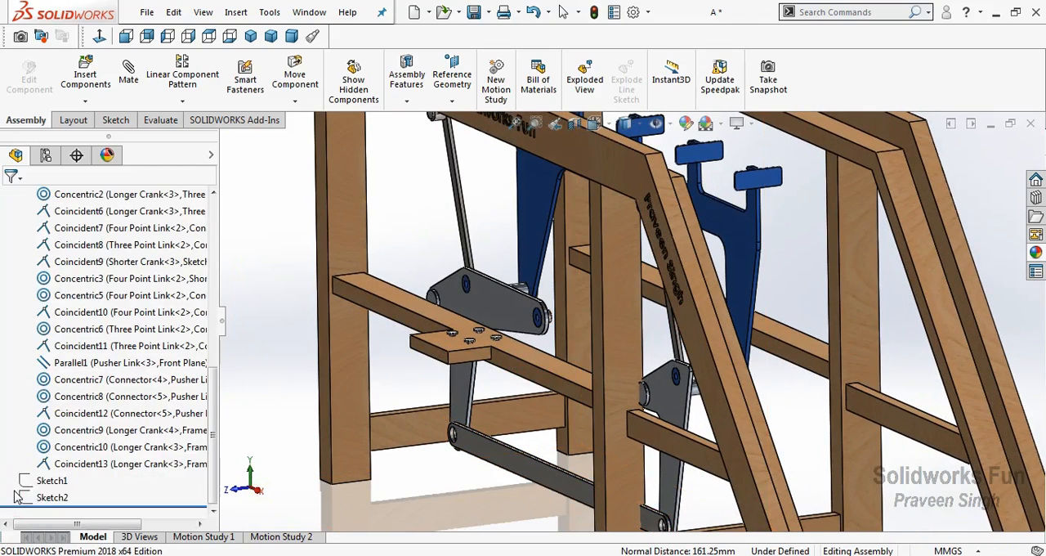
{"action": "left_click", "coordinate": [63, 464]}
{"action": "right_click", "coordinate": [63, 472]}
{"action": "left_click", "coordinate": [75, 257]}
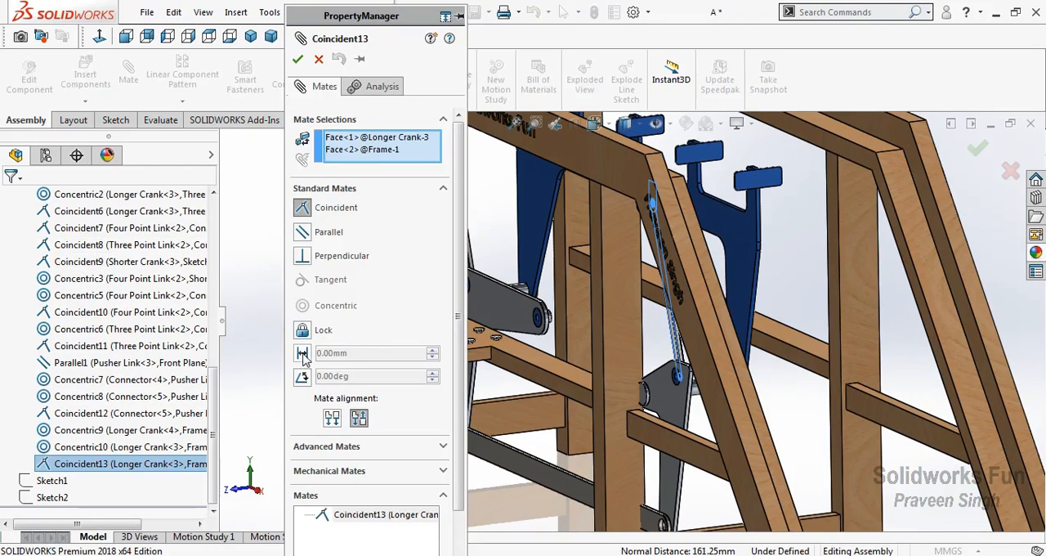
{"action": "left_click", "coordinate": [303, 353]}
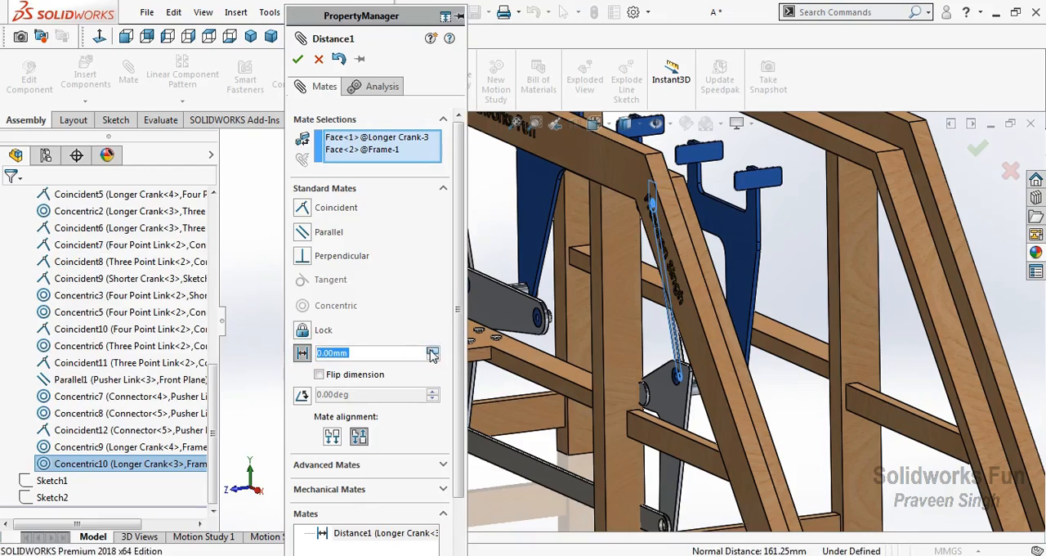
{"action": "left_click", "coordinate": [432, 351]}
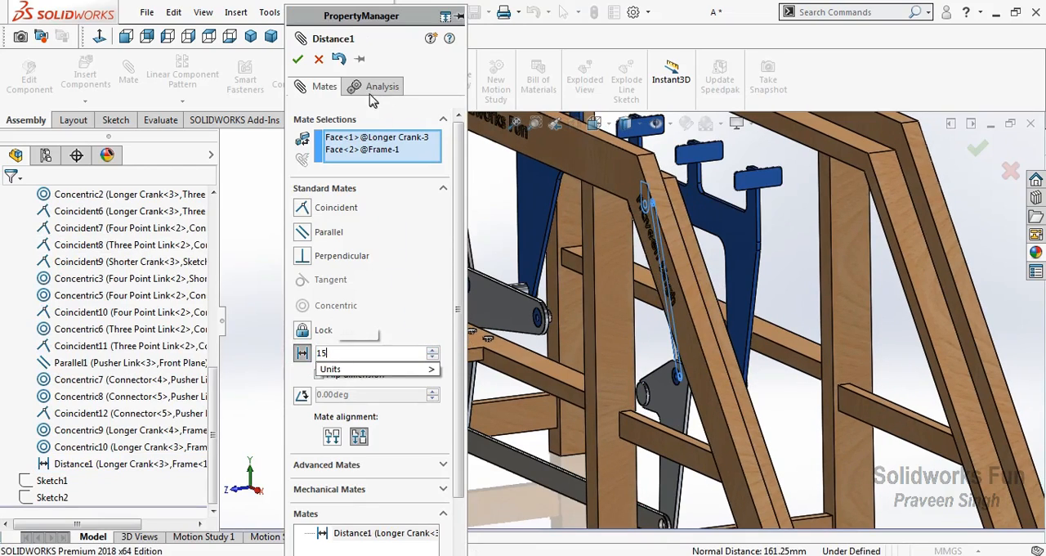
{"action": "key", "text": "Return"}
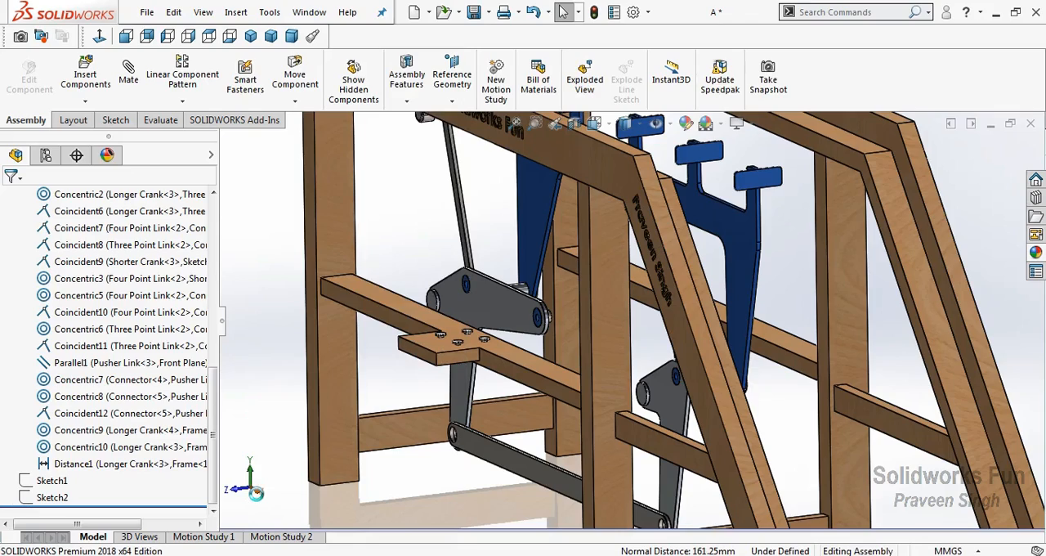
Check the linkage's spacing from the Frame and swing the Four Point Link in front view to test its motion
{"action": "key", "text": "ctrl+4"}
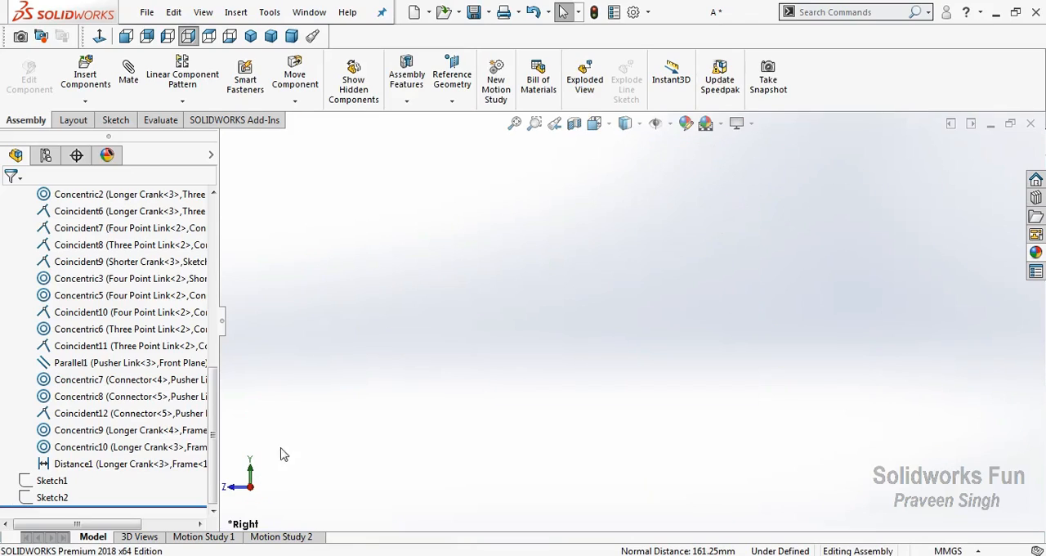
{"action": "left_click", "coordinate": [511, 124]}
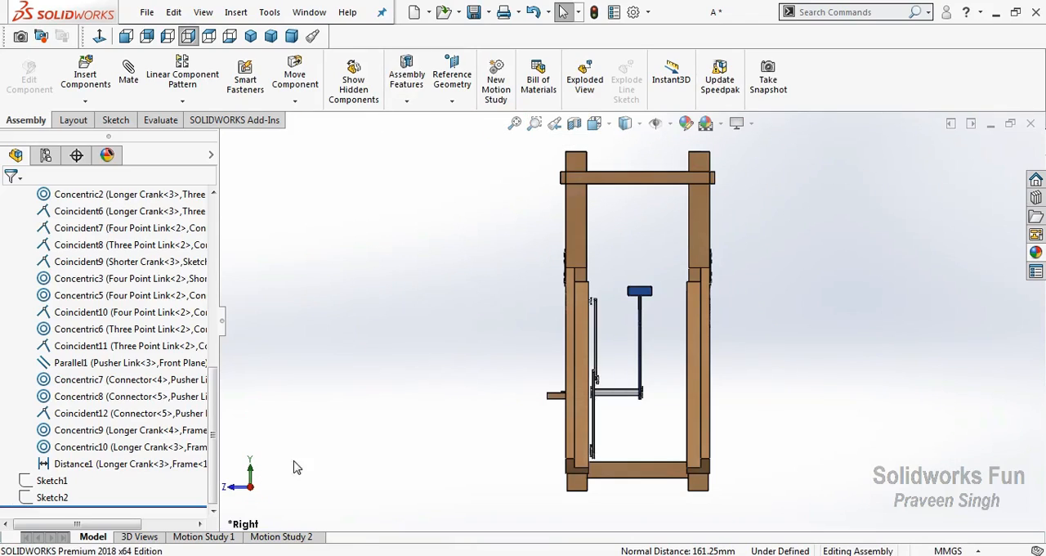
{"action": "left_click", "coordinate": [270, 38]}
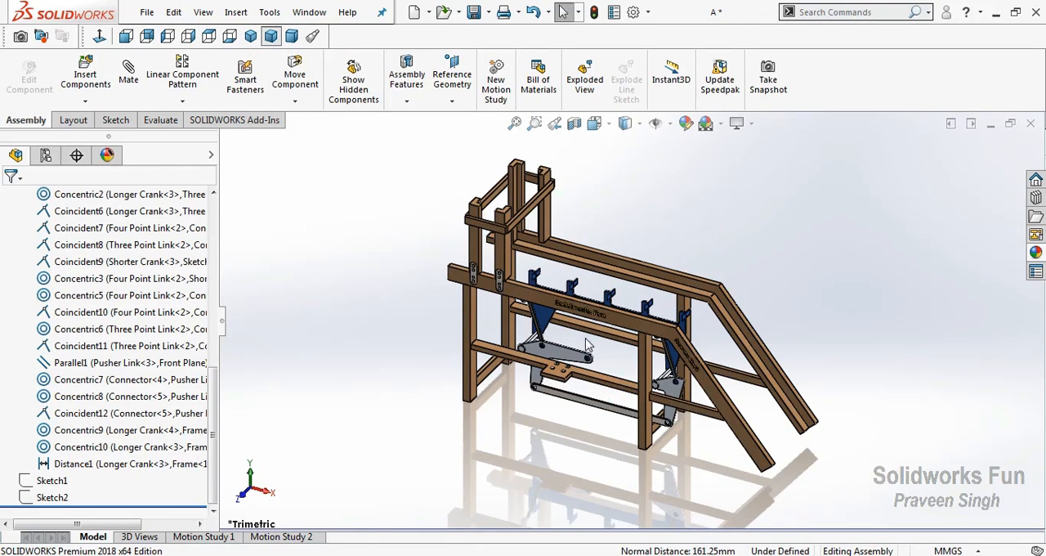
{"action": "scroll", "coordinate": [572, 353], "scroll_direction": "down", "scroll_amount": 3}
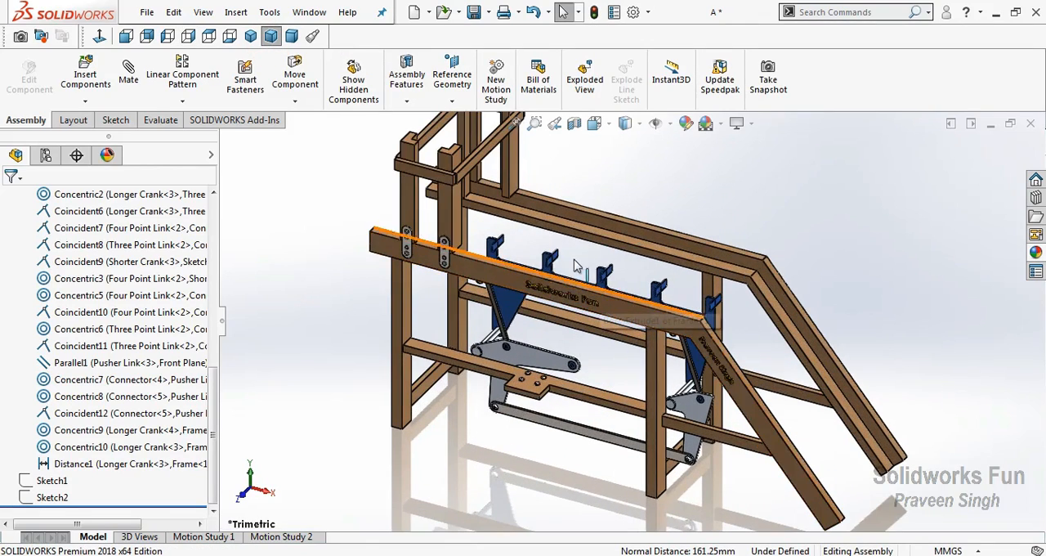
{"action": "left_click", "coordinate": [550, 362]}
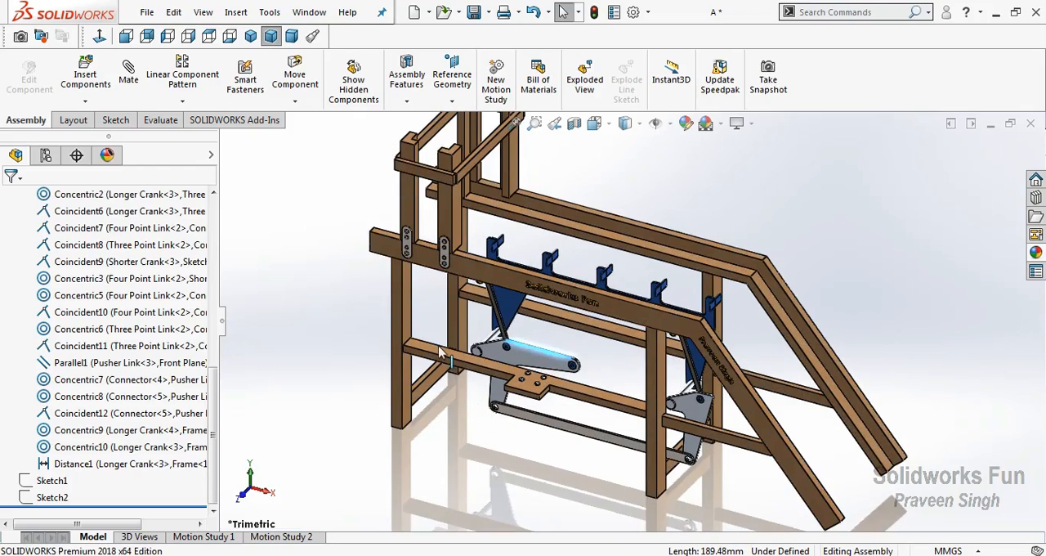
{"action": "key", "text": "ctrl+1"}
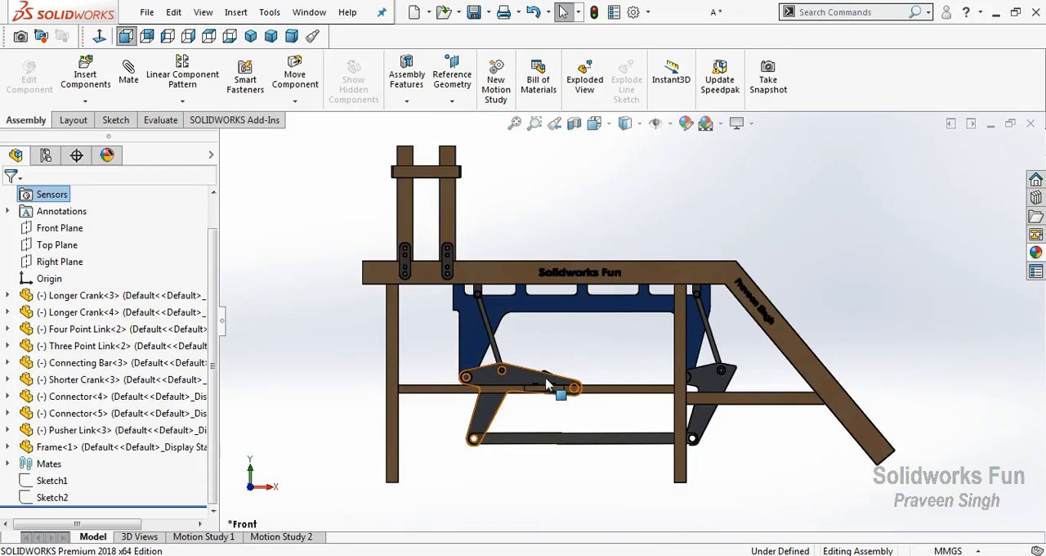
{"action": "left_click_drag", "start_coordinate": [548, 384], "coordinate": [472, 329]}
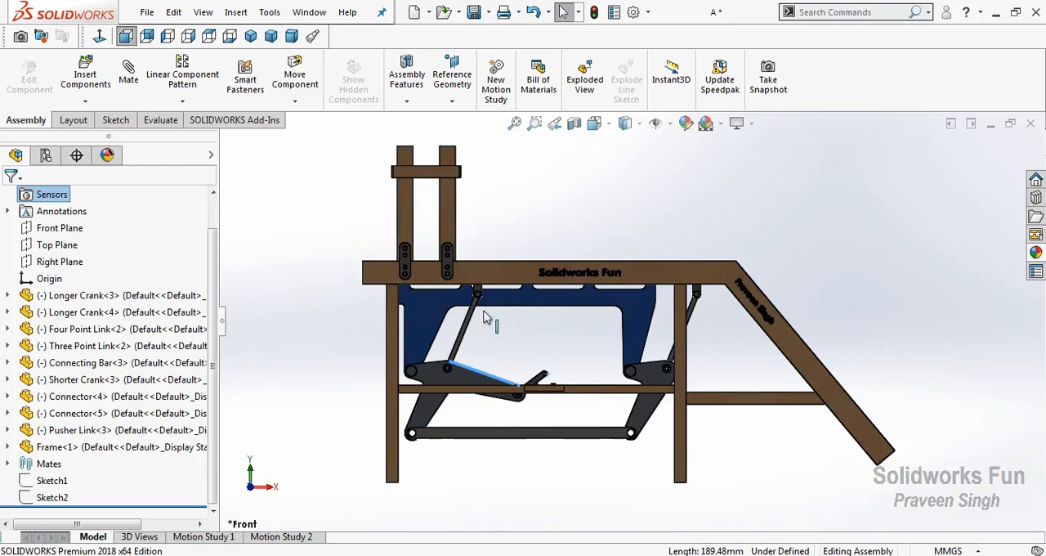
{"action": "left_click_drag", "start_coordinate": [594, 280], "coordinate": [619, 188]}
{"action": "left_click_drag", "start_coordinate": [594, 225], "coordinate": [460, 266]}
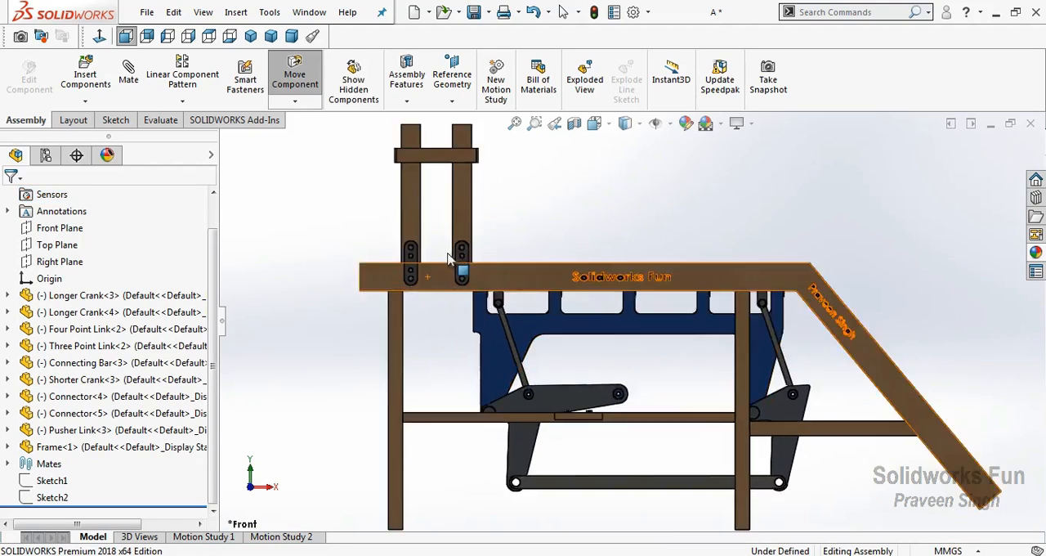
Insert the Block part from the Box Transport Mechanism folder and place it above the Frame's sloped-end rails, beside the tower
{"action": "scroll", "coordinate": [485, 173], "scroll_direction": "down", "scroll_amount": 5}
{"action": "left_click", "coordinate": [86, 103]}
{"action": "left_click", "coordinate": [106, 119]}
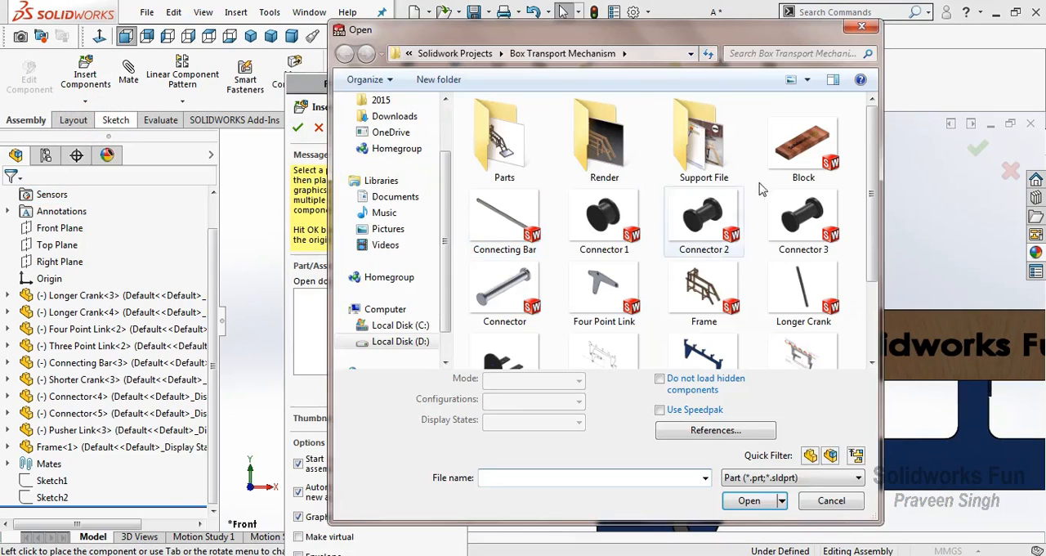
{"action": "left_click", "coordinate": [804, 145]}
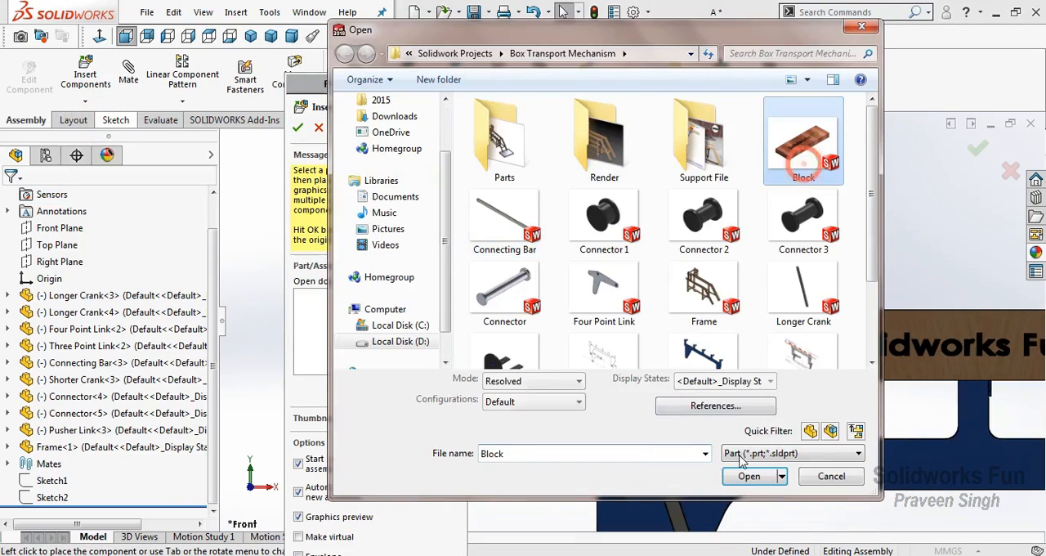
{"action": "left_click", "coordinate": [749, 501]}
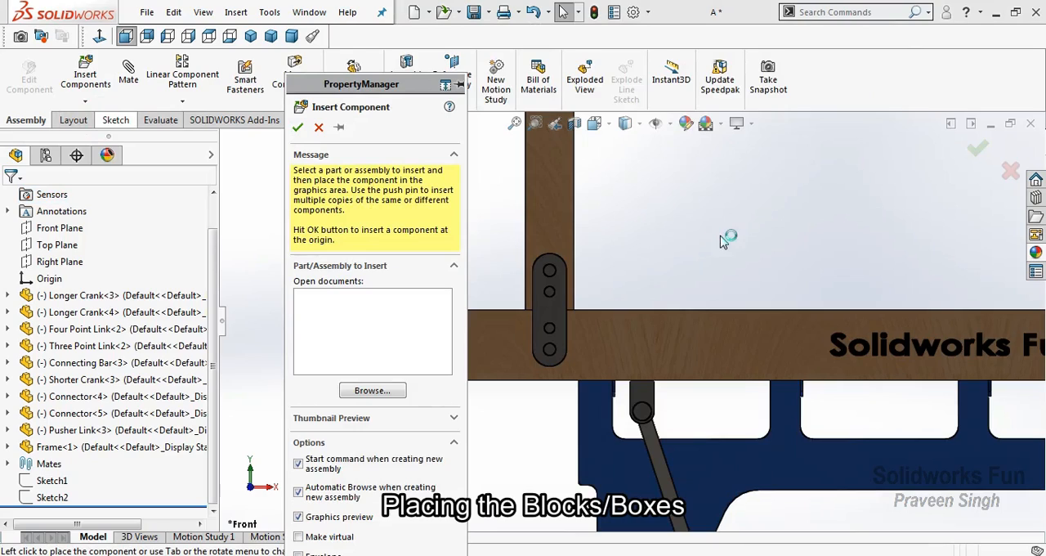
{"action": "left_click", "coordinate": [720, 235]}
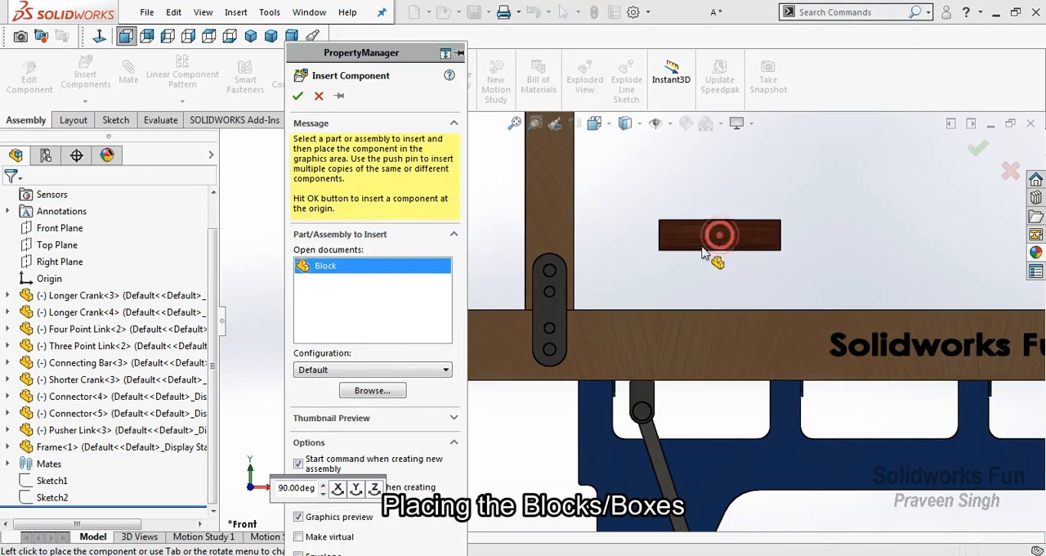
{"action": "left_click", "coordinate": [630, 196]}
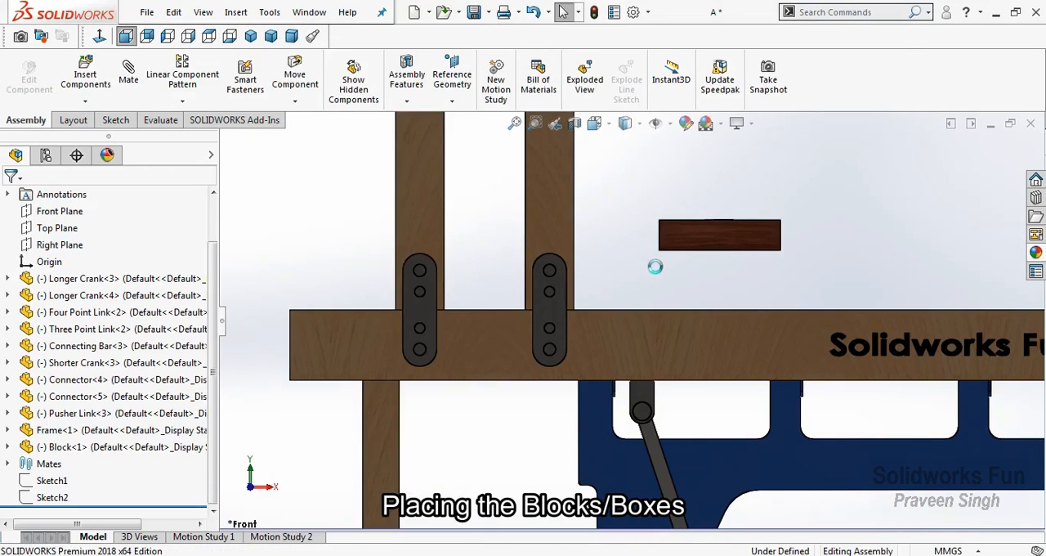
Mate the Block's Front Plane coincident with the Frame's Front Plane
{"action": "right_click", "coordinate": [659, 265]}
{"action": "left_click", "coordinate": [658, 254]}
{"action": "left_click_drag", "start_coordinate": [642, 296], "coordinate": [708, 341]}
{"action": "scroll", "coordinate": [768, 270], "scroll_direction": "up", "scroll_amount": 5}
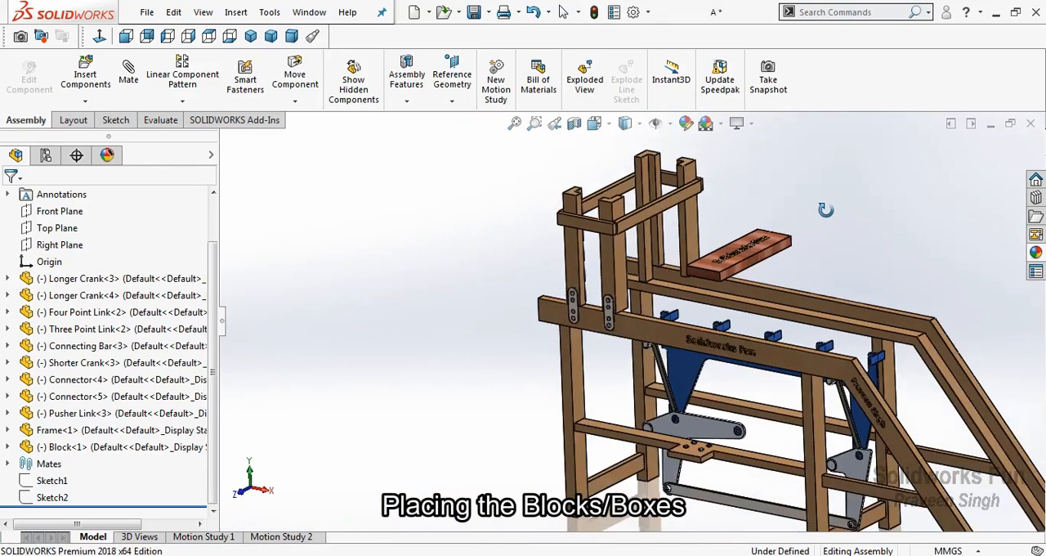
{"action": "right_click", "coordinate": [825, 210]}
{"action": "left_click", "coordinate": [859, 304]}
{"action": "left_click", "coordinate": [10, 429]}
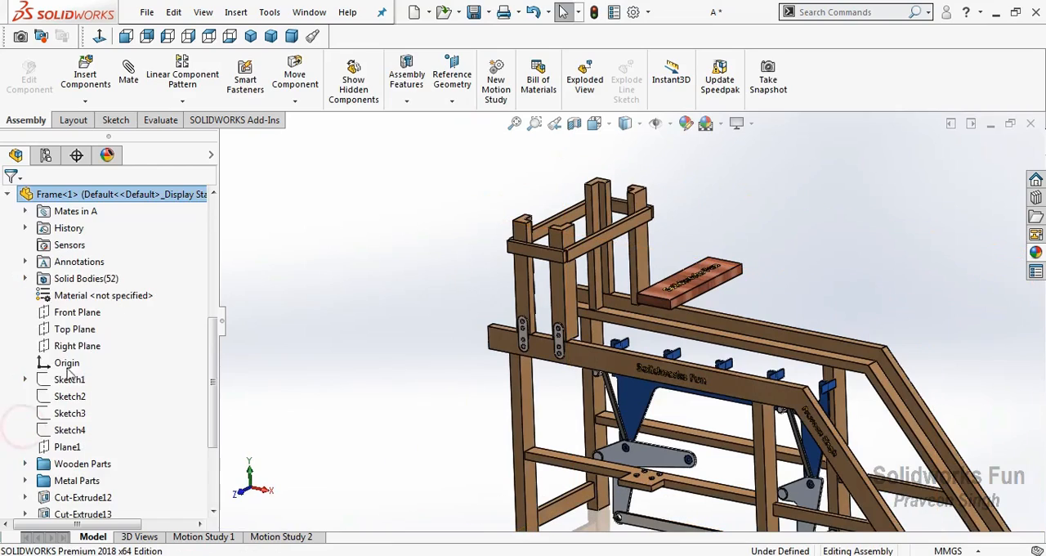
{"action": "left_click", "coordinate": [76, 312]}
{"action": "scroll", "coordinate": [34, 418], "scroll_direction": "down", "scroll_amount": 3}
{"action": "left_click", "coordinate": [22, 444]}
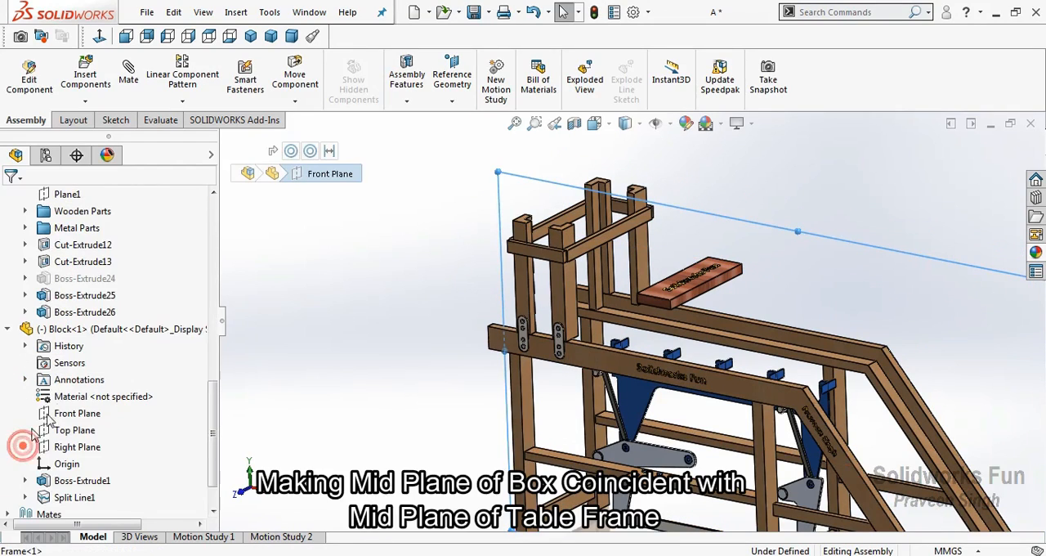
{"action": "left_click", "coordinate": [69, 417], "text": "ctrl"}
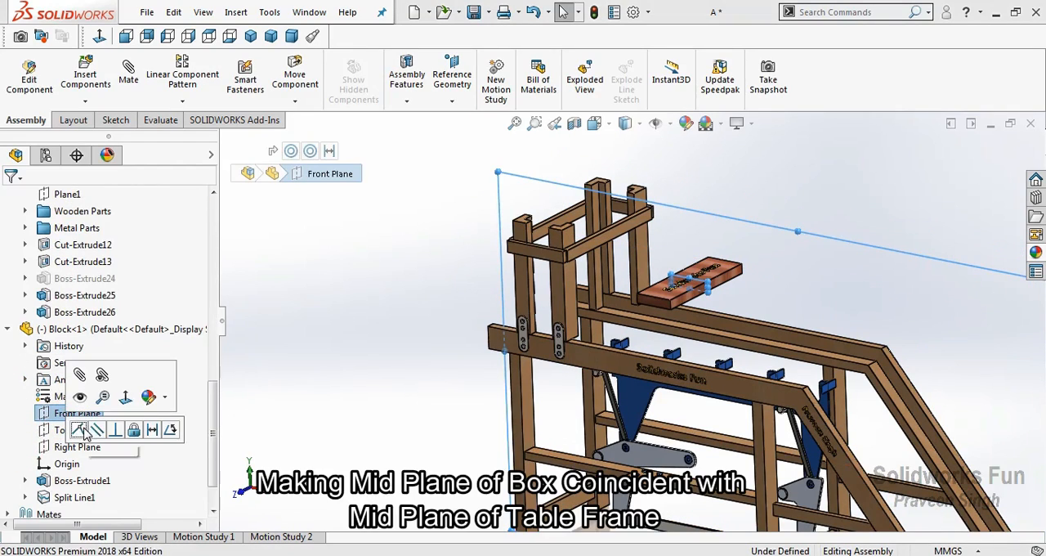
{"action": "left_click", "coordinate": [81, 429]}
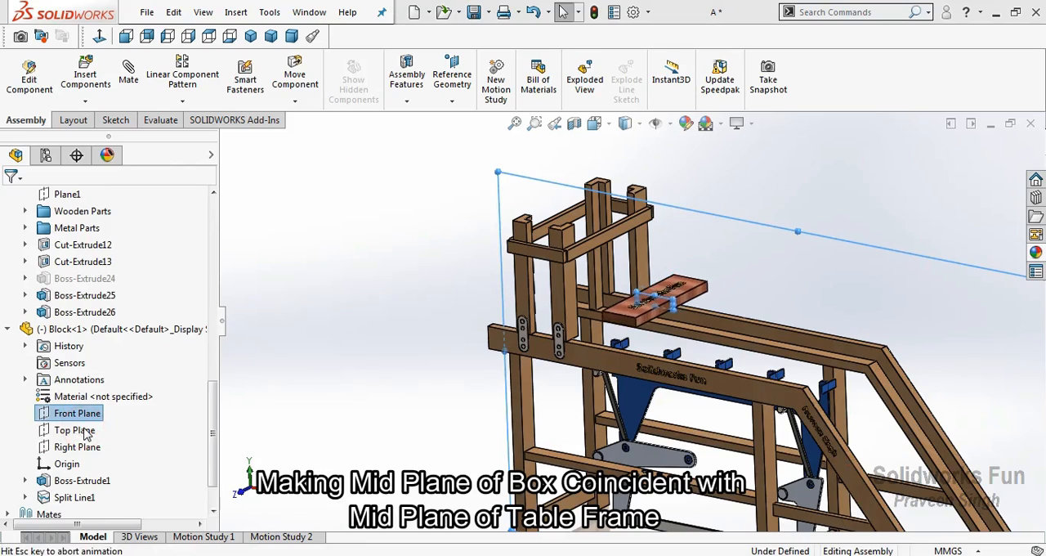
Move the Block into the Frame's tower and centre it between the notched corner posts in top view
{"action": "left_click", "coordinate": [238, 495]}
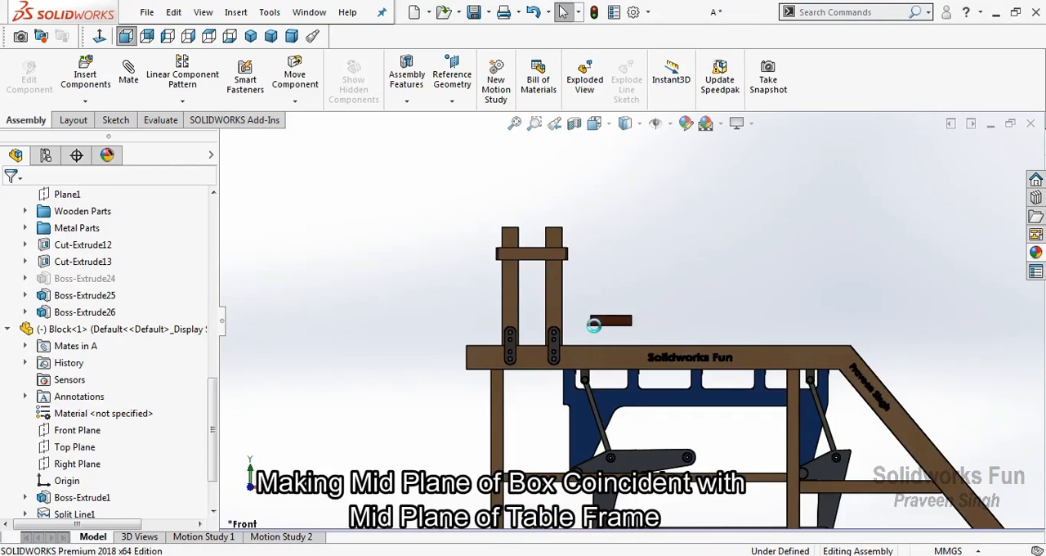
{"action": "scroll", "coordinate": [552, 335], "scroll_direction": "down", "scroll_amount": 3}
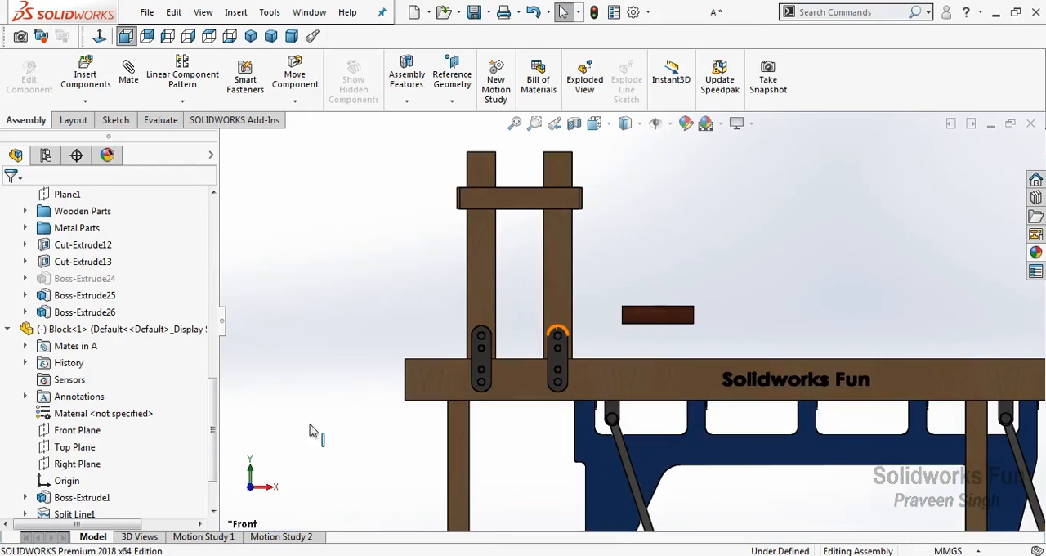
{"action": "left_click_drag", "start_coordinate": [625, 274], "coordinate": [406, 275]}
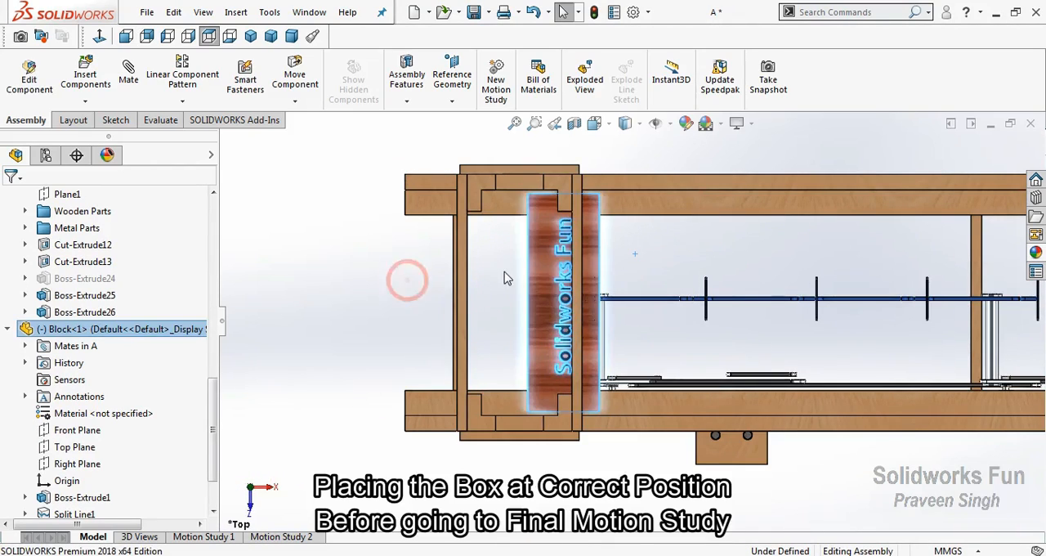
{"action": "scroll", "coordinate": [499, 271], "scroll_direction": "down", "scroll_amount": 4}
{"action": "scroll", "coordinate": [562, 323], "scroll_direction": "up", "scroll_amount": 2}
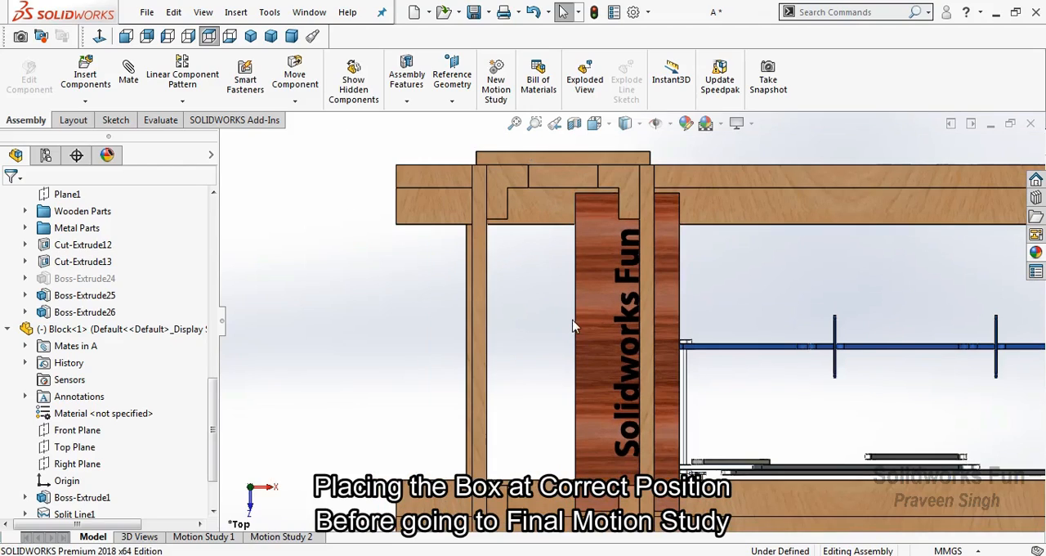
{"action": "left_click_drag", "start_coordinate": [465, 322], "coordinate": [461, 319]}
{"action": "key", "text": "Escape"}
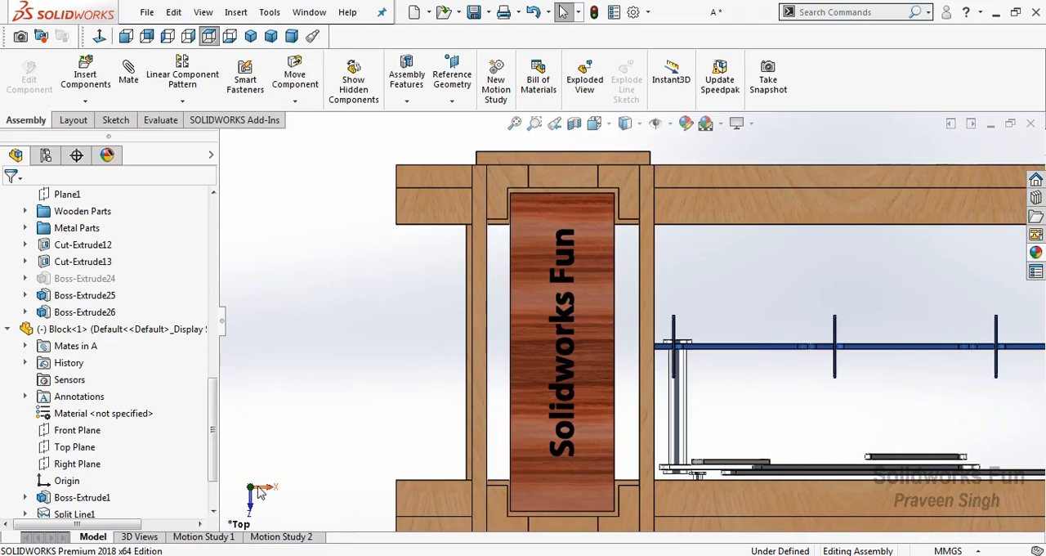
Show hidden lines in front view and lower the Block between the tower posts to just above the Frame's rail
{"action": "left_click", "coordinate": [252, 502]}
{"action": "left_click", "coordinate": [625, 122]}
{"action": "left_click", "coordinate": [624, 205]}
{"action": "scroll", "coordinate": [564, 408], "scroll_direction": "down", "scroll_amount": 3}
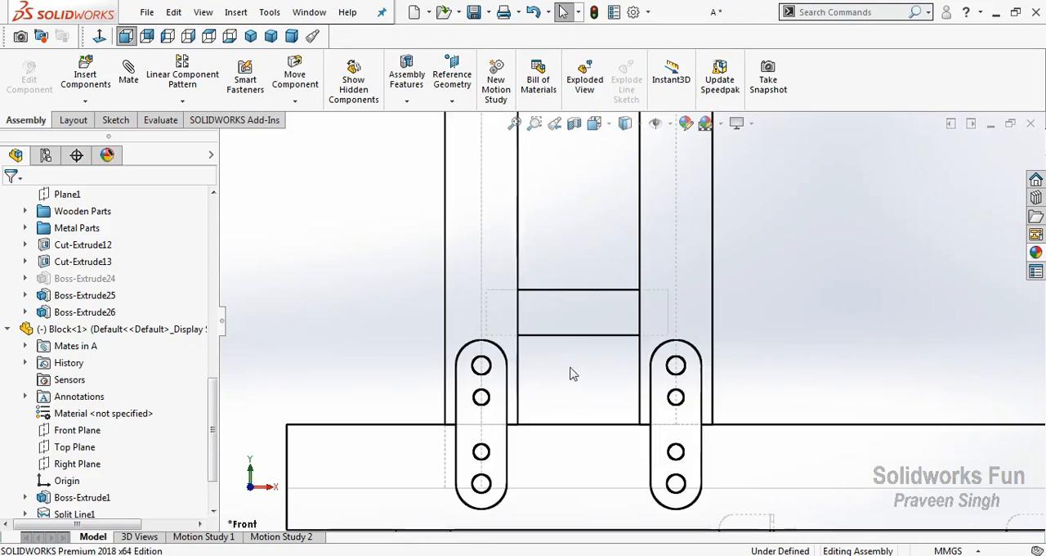
{"action": "left_click_drag", "start_coordinate": [577, 335], "coordinate": [573, 402]}
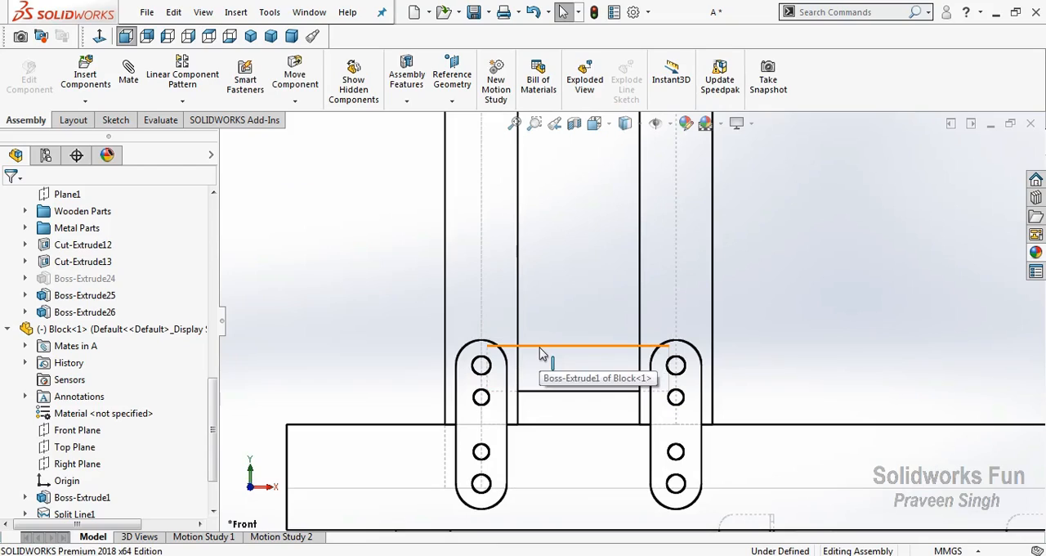
Place two copies of the Block above the existing one, stacked between the Frame's tower posts in front view
{"action": "left_click", "coordinate": [542, 346]}
{"action": "left_click_drag", "start_coordinate": [540, 296], "coordinate": [580, 309]}
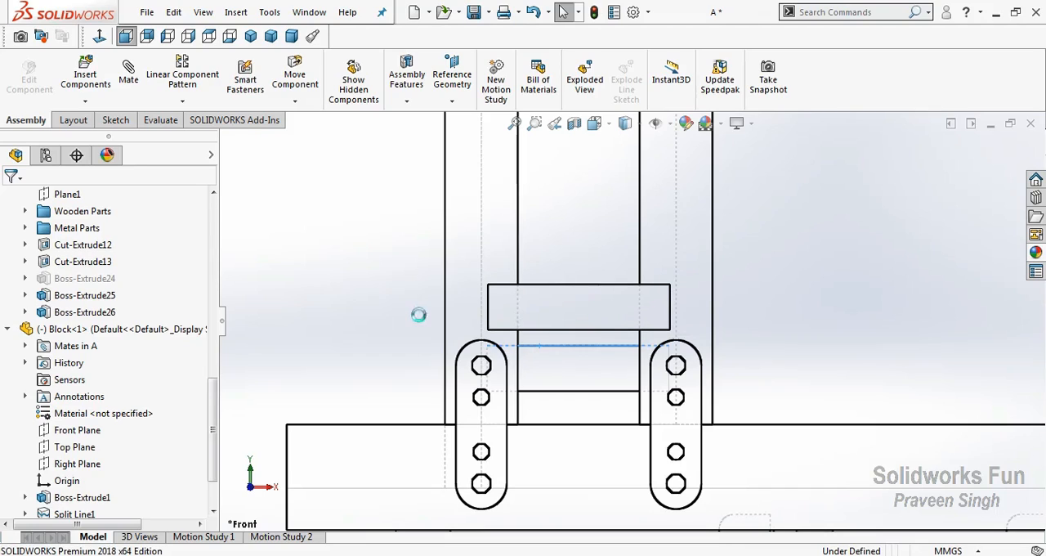
{"action": "left_click", "coordinate": [375, 320]}
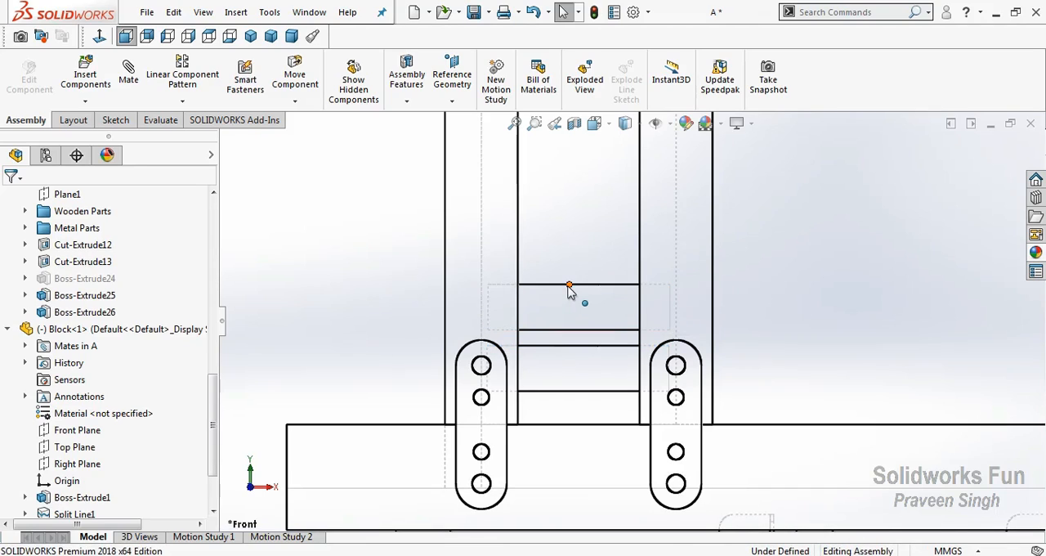
{"action": "left_click", "coordinate": [570, 288]}
{"action": "left_click", "coordinate": [559, 286]}
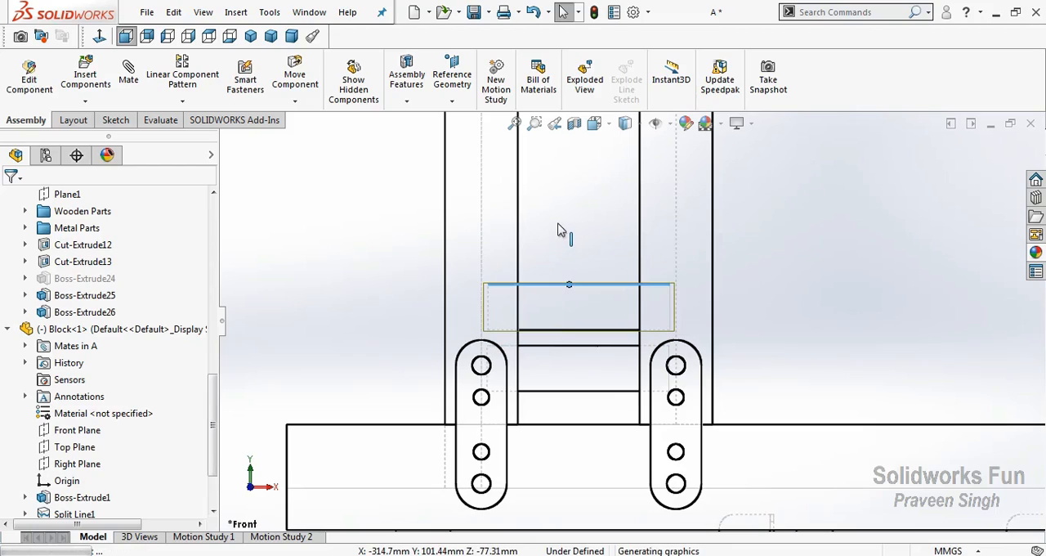
{"action": "left_click_drag", "start_coordinate": [558, 221], "coordinate": [579, 256]}
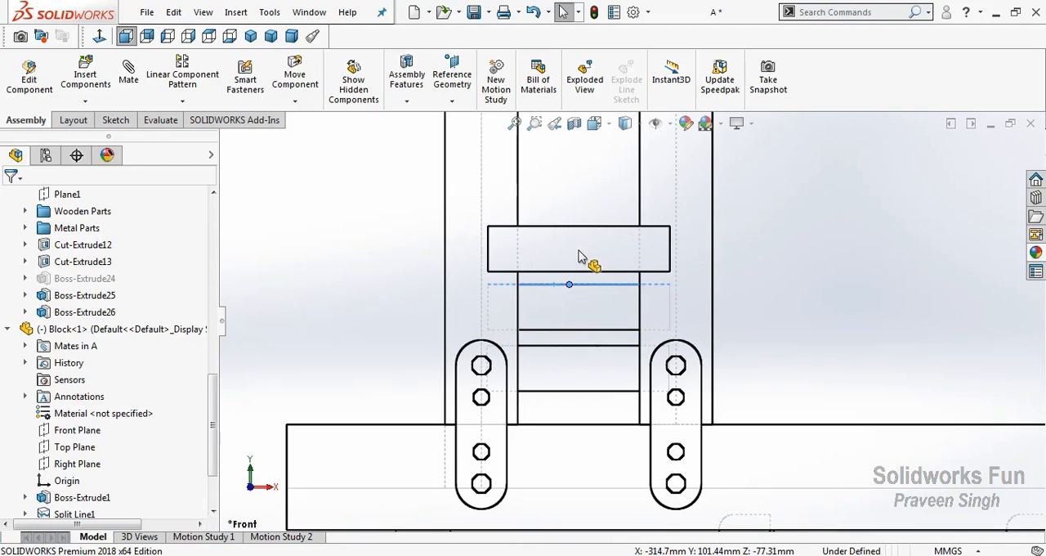
{"action": "left_click", "coordinate": [392, 279]}
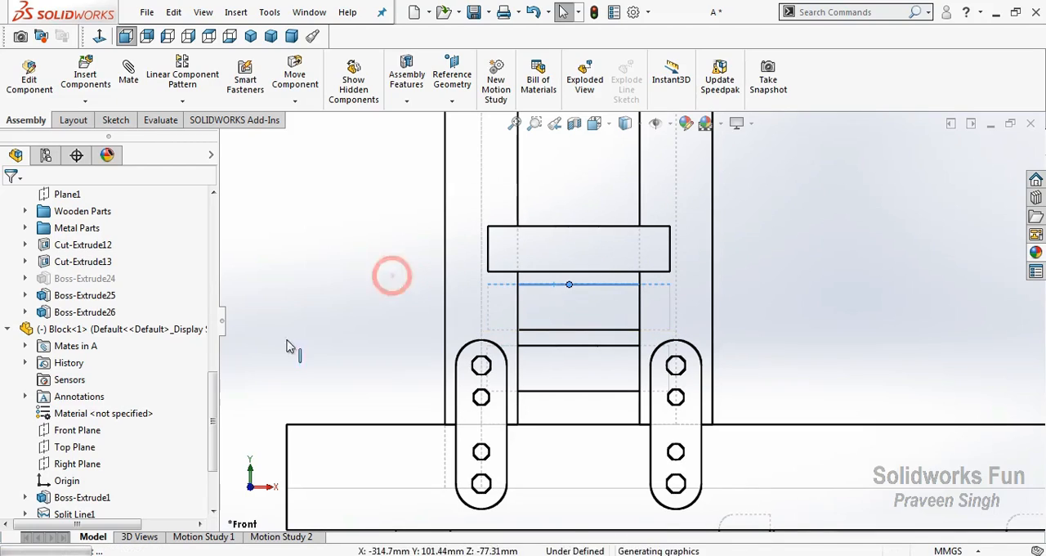
Shade the model with edges and mate Block<2>'s Front Plane coincident with the Frame's Front Plane
{"action": "left_click", "coordinate": [251, 464]}
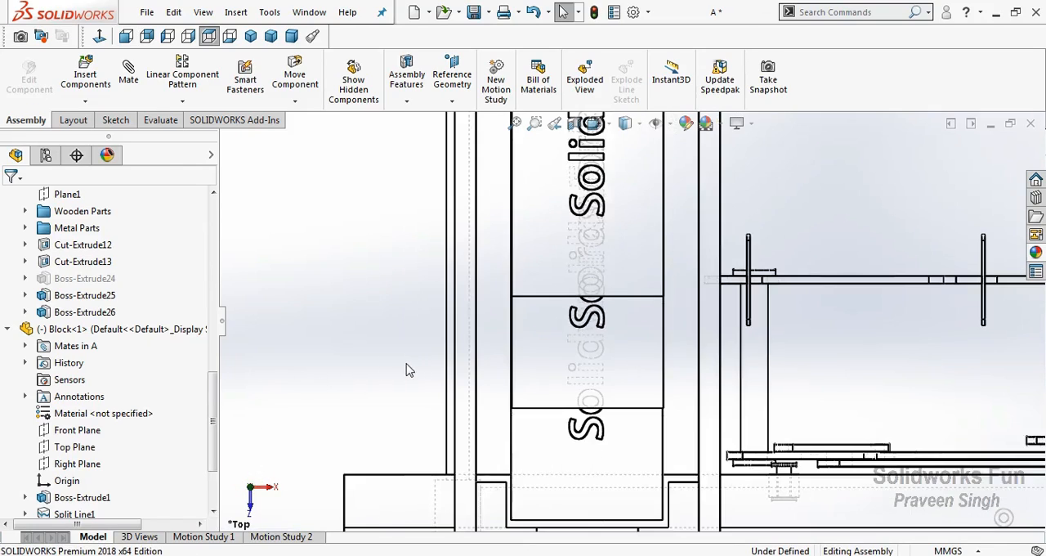
{"action": "left_click", "coordinate": [15, 330]}
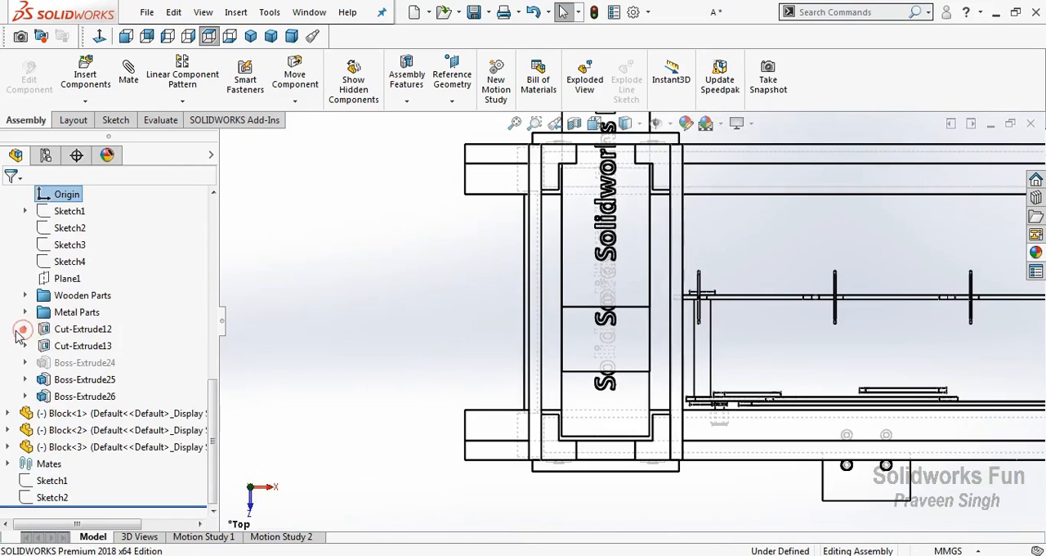
{"action": "left_click", "coordinate": [9, 430]}
{"action": "left_click", "coordinate": [78, 414]}
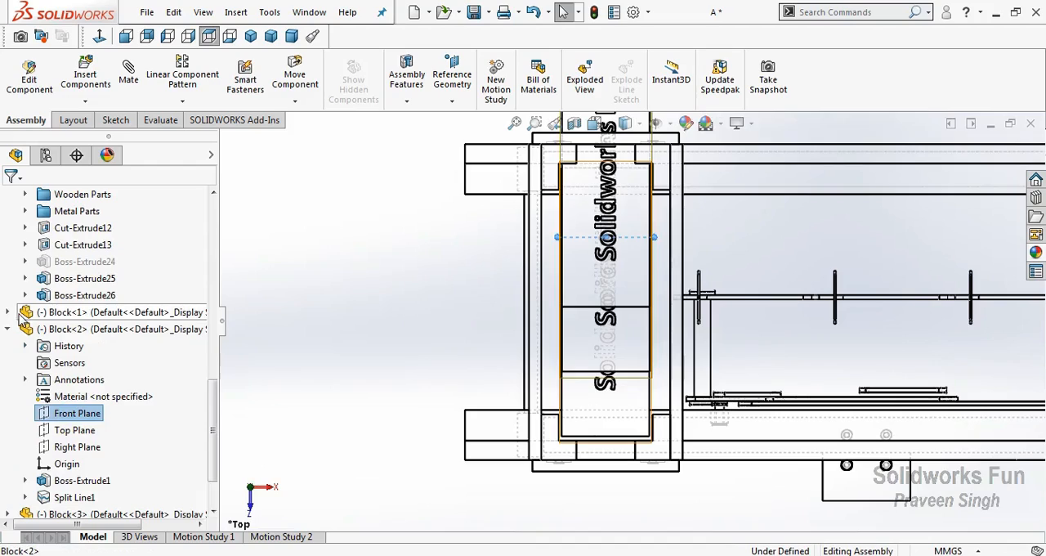
{"action": "scroll", "coordinate": [22, 328], "scroll_direction": "up", "scroll_amount": 1}
{"action": "scroll", "coordinate": [55, 299], "scroll_direction": "up", "scroll_amount": 3}
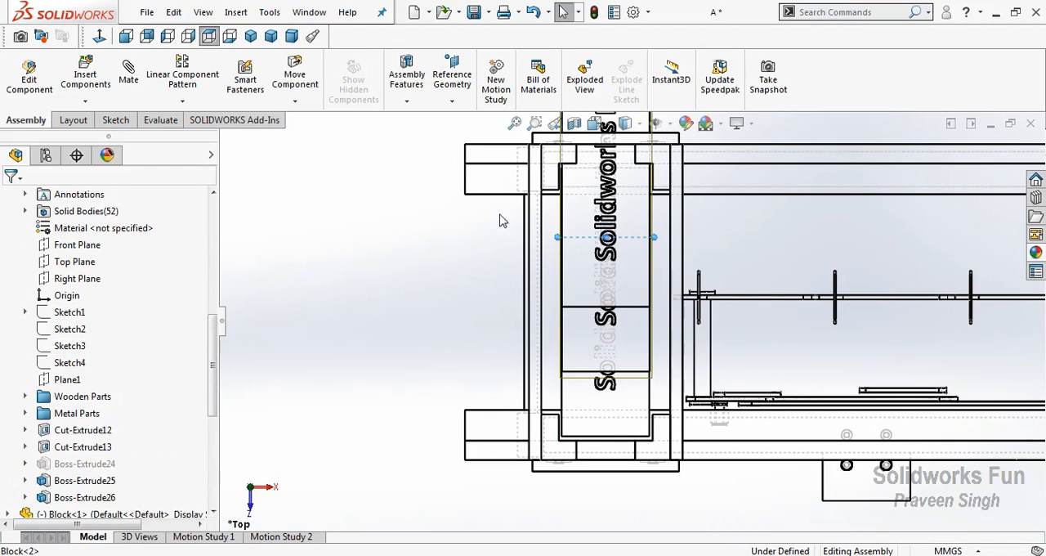
{"action": "left_click", "coordinate": [639, 123]}
{"action": "left_click", "coordinate": [634, 160]}
{"action": "key", "text": "ctrl+4"}
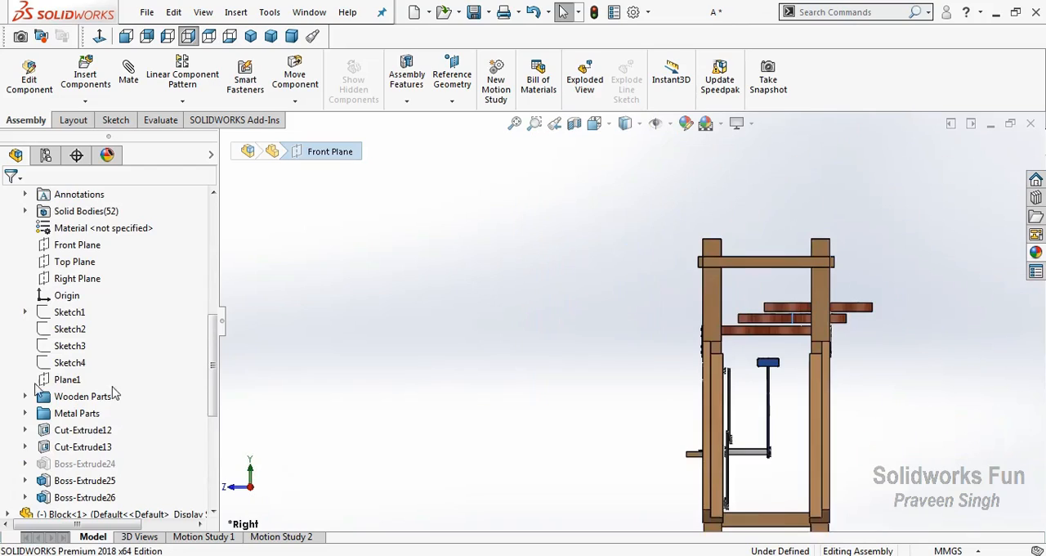
{"action": "scroll", "coordinate": [114, 394], "scroll_direction": "up", "scroll_amount": 1}
{"action": "left_click", "coordinate": [94, 300]}
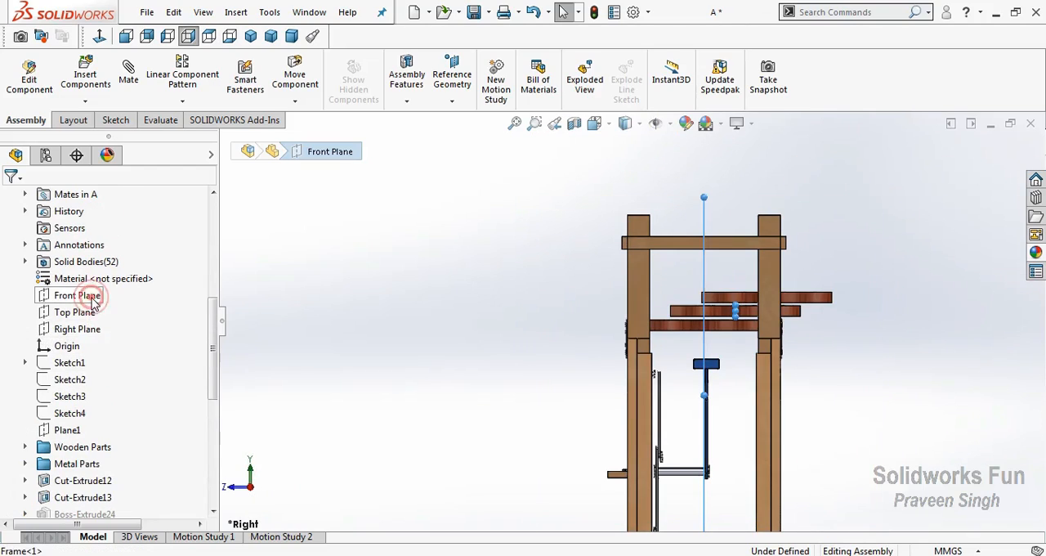
{"action": "left_click", "coordinate": [106, 303]}
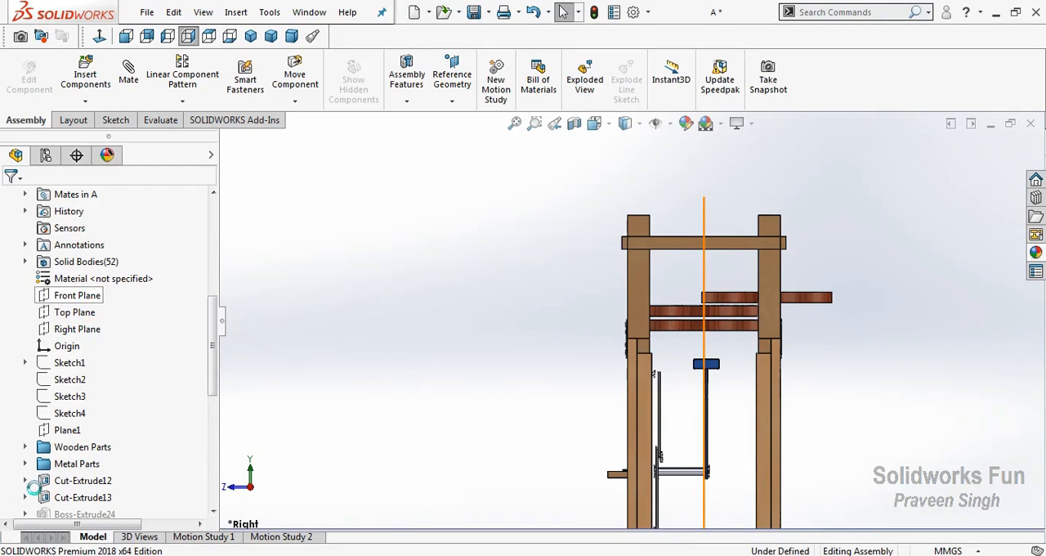
Mate Block<3>'s Front Plane coincident with the Frame's Front Plane
{"action": "scroll", "coordinate": [35, 488], "scroll_direction": "down", "scroll_amount": 7}
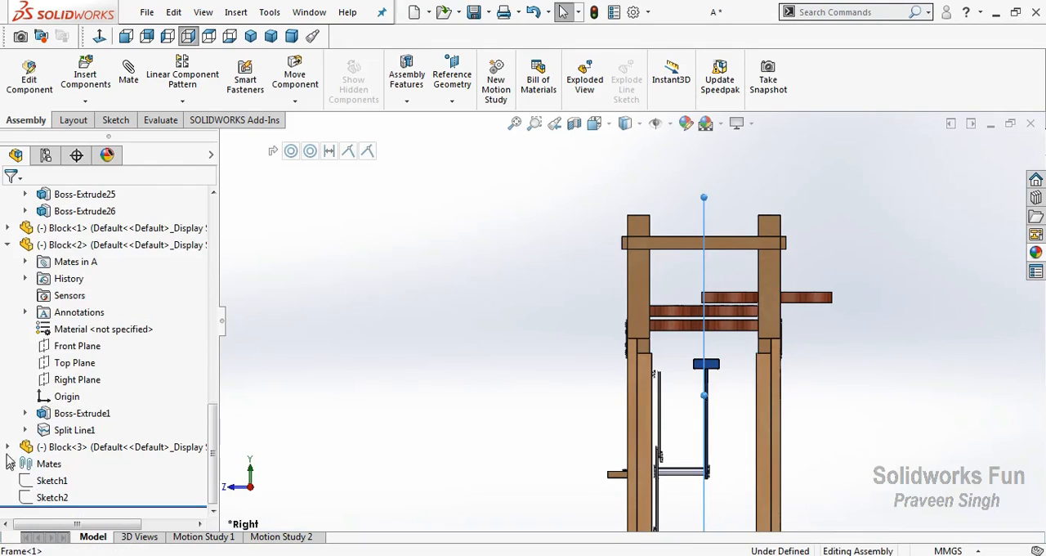
{"action": "left_click", "coordinate": [9, 446]}
{"action": "left_click", "coordinate": [92, 417]}
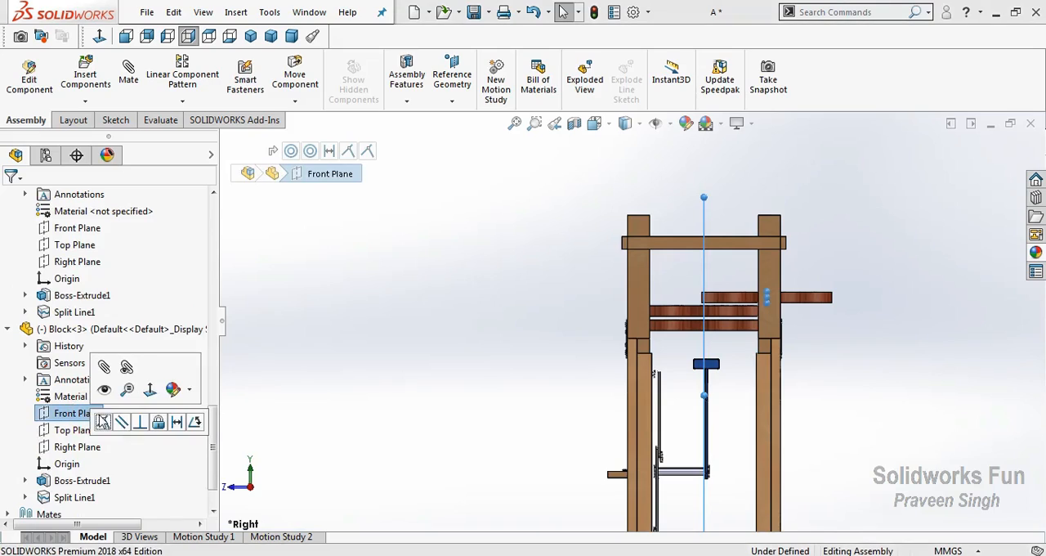
{"action": "left_click", "coordinate": [104, 422]}
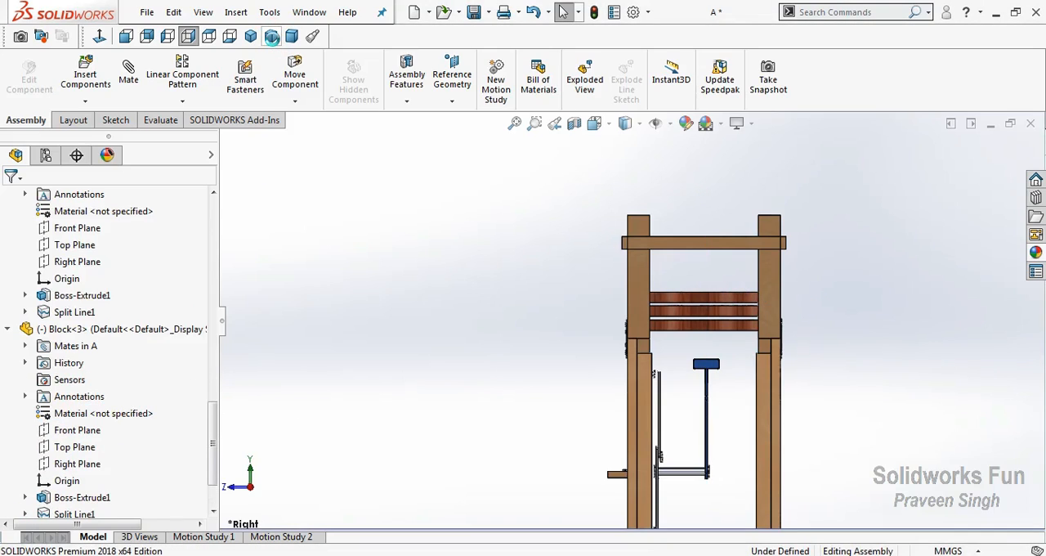
Show the assembly in trimetric view and collapse the expanded Block and Frame entries in the feature tree
{"action": "left_click", "coordinate": [271, 36]}
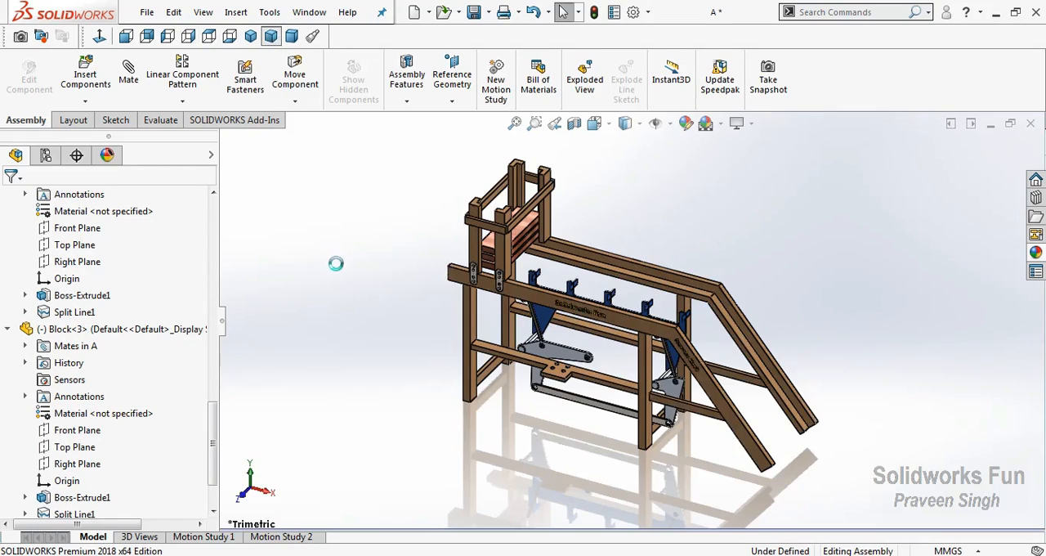
{"action": "left_click", "coordinate": [9, 328]}
{"action": "left_click", "coordinate": [8, 240]}
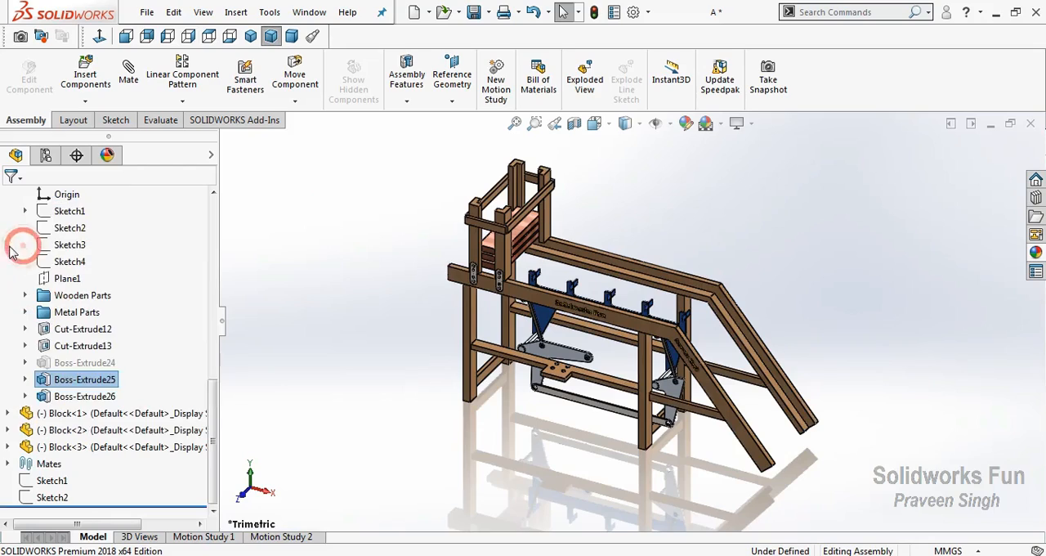
{"action": "scroll", "coordinate": [18, 287], "scroll_direction": "up", "scroll_amount": 4}
{"action": "left_click", "coordinate": [8, 228]}
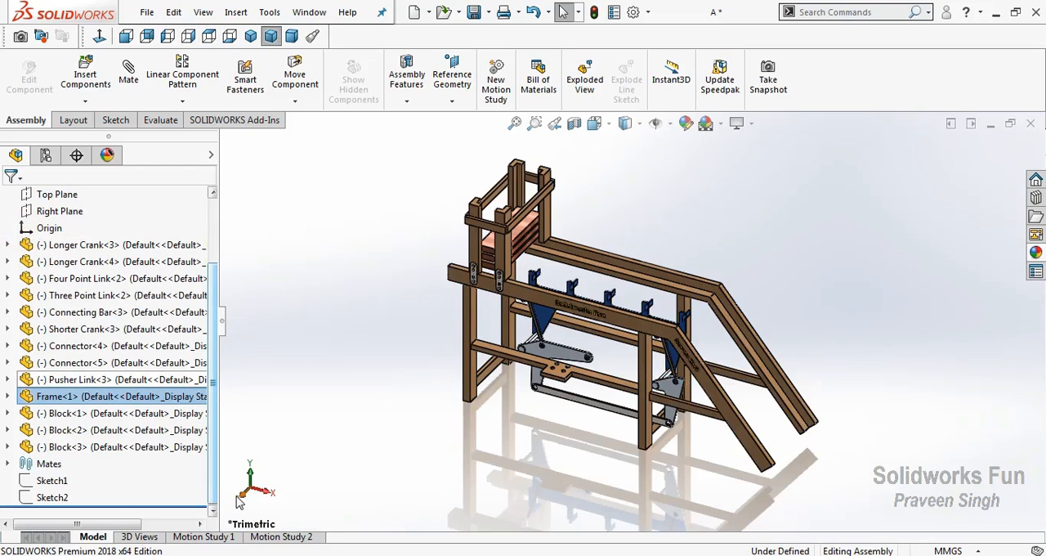
Swing the linkage by its crank in front view to check how the pusher mechanism moves
{"action": "key", "text": "ctrl+1"}
{"action": "scroll", "coordinate": [577, 331], "scroll_direction": "down", "scroll_amount": 1}
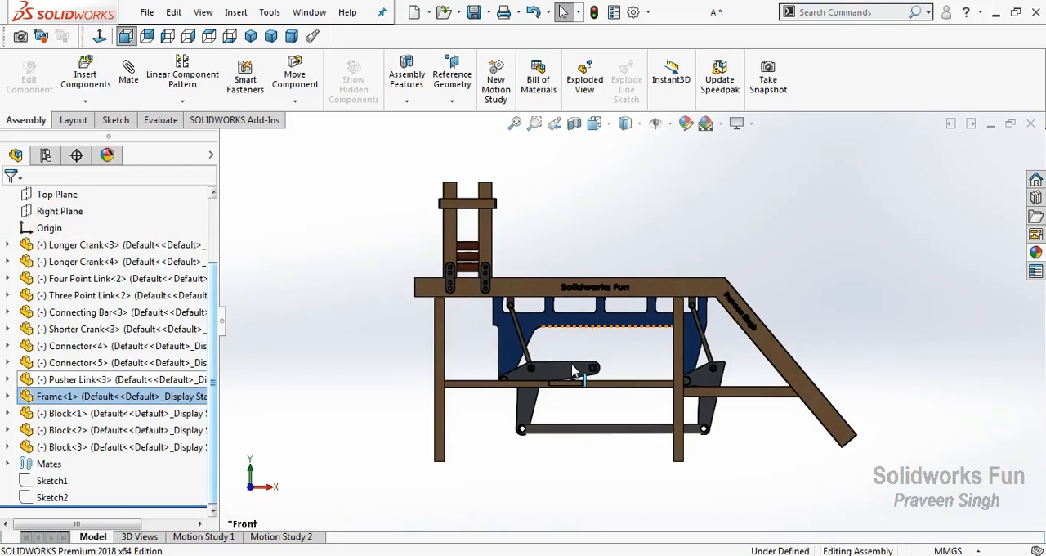
{"action": "left_click_drag", "start_coordinate": [572, 363], "coordinate": [497, 363]}
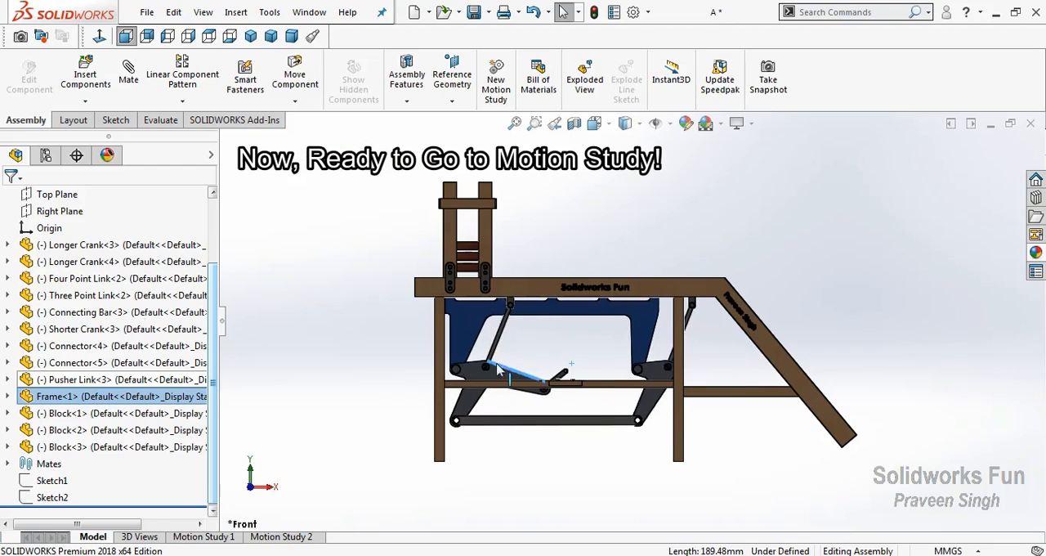
{"action": "left_click_drag", "start_coordinate": [543, 314], "coordinate": [609, 264]}
{"action": "left_click_drag", "start_coordinate": [617, 362], "coordinate": [424, 411]}
{"action": "left_click_drag", "start_coordinate": [481, 276], "coordinate": [573, 234]}
{"action": "left_click", "coordinate": [606, 352]}
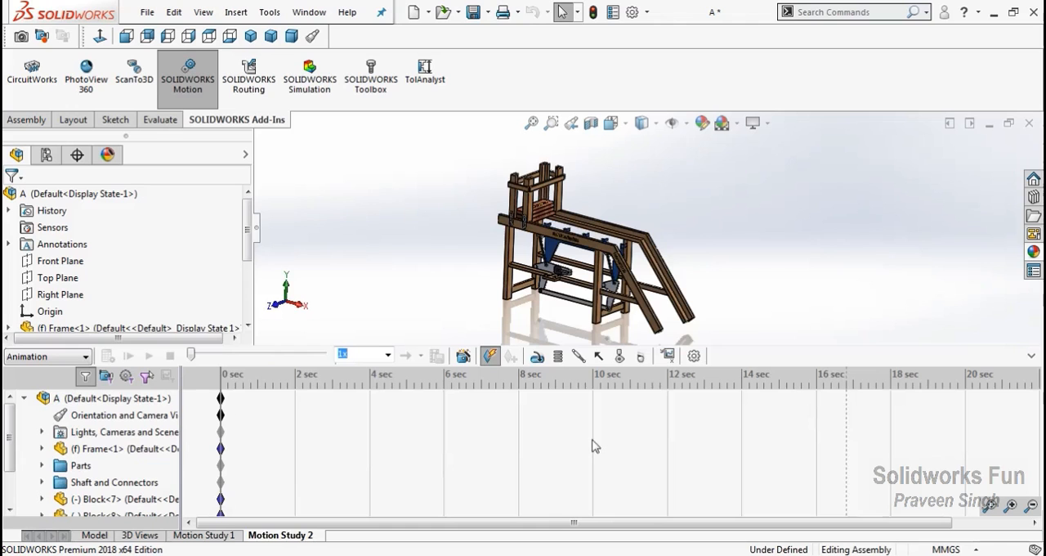
Set Motion Study 2 to Motion Analysis and disable playback of view keys
{"action": "left_click", "coordinate": [32, 357]}
{"action": "left_click", "coordinate": [45, 404]}
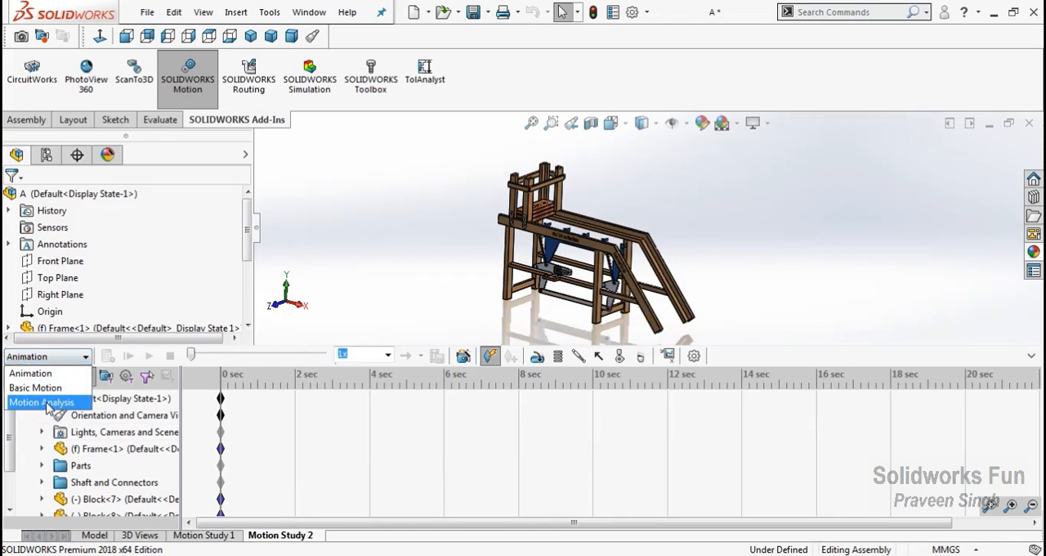
{"action": "right_click", "coordinate": [102, 413]}
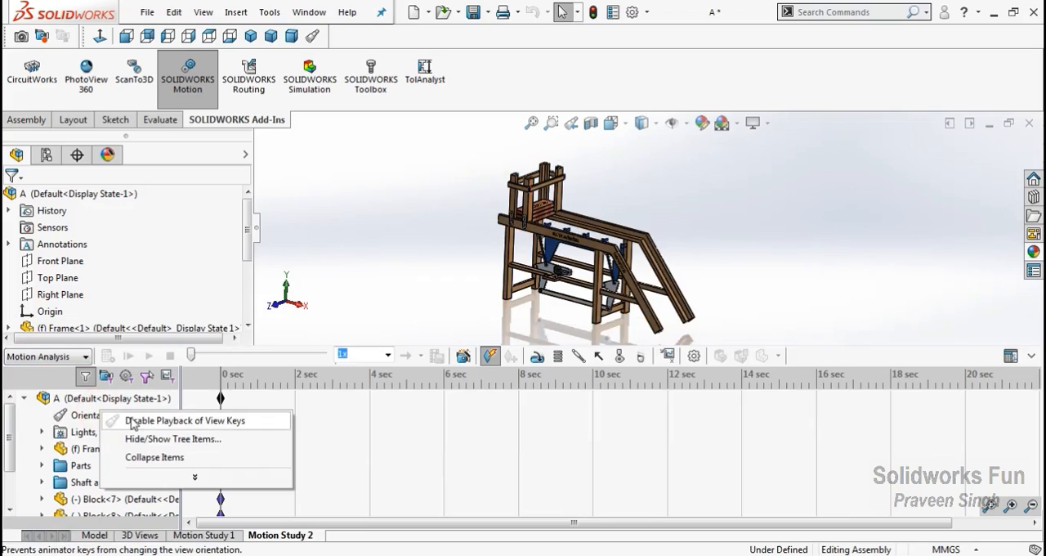
{"action": "left_click", "coordinate": [163, 420]}
Add gravity of 9806.65 mm/s^2 along Y and extend the study duration to 20 seconds
{"action": "left_click", "coordinate": [638, 358]}
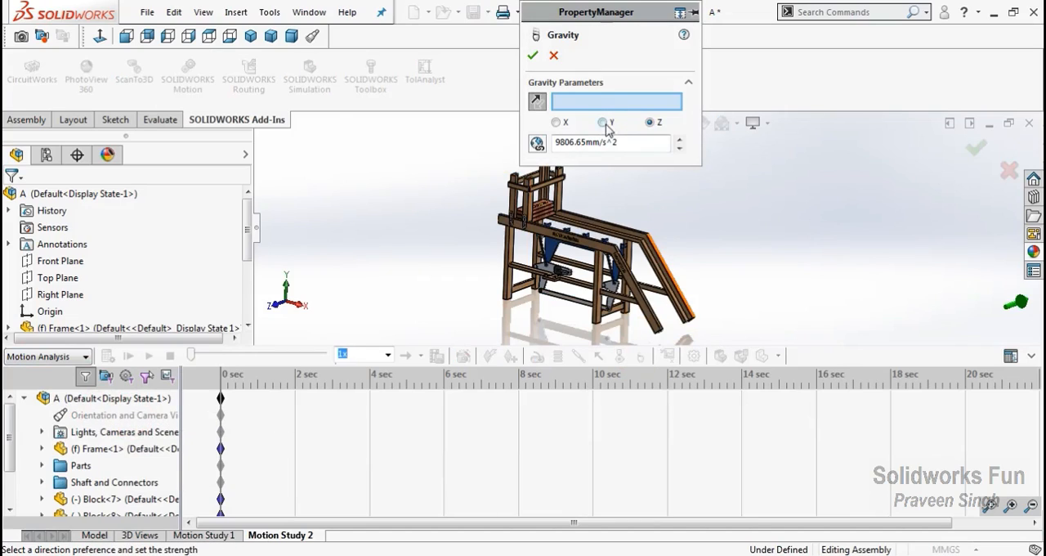
{"action": "left_click", "coordinate": [533, 56]}
{"action": "left_click_drag", "start_coordinate": [406, 398], "coordinate": [967, 402]}
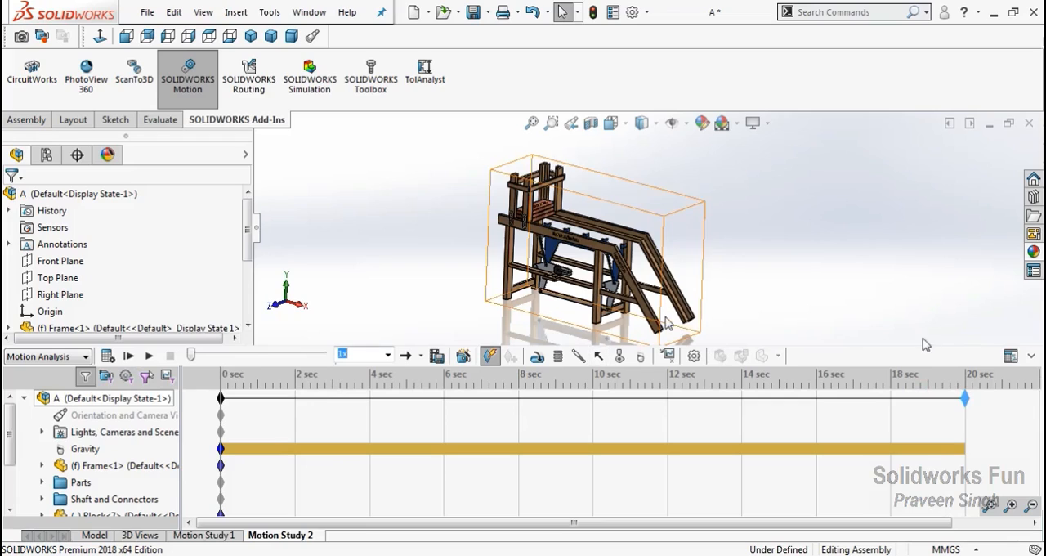
Collapse the motion timeline and isolate the Shorter Crank beside the motor fixture
{"action": "left_click", "coordinate": [1031, 356]}
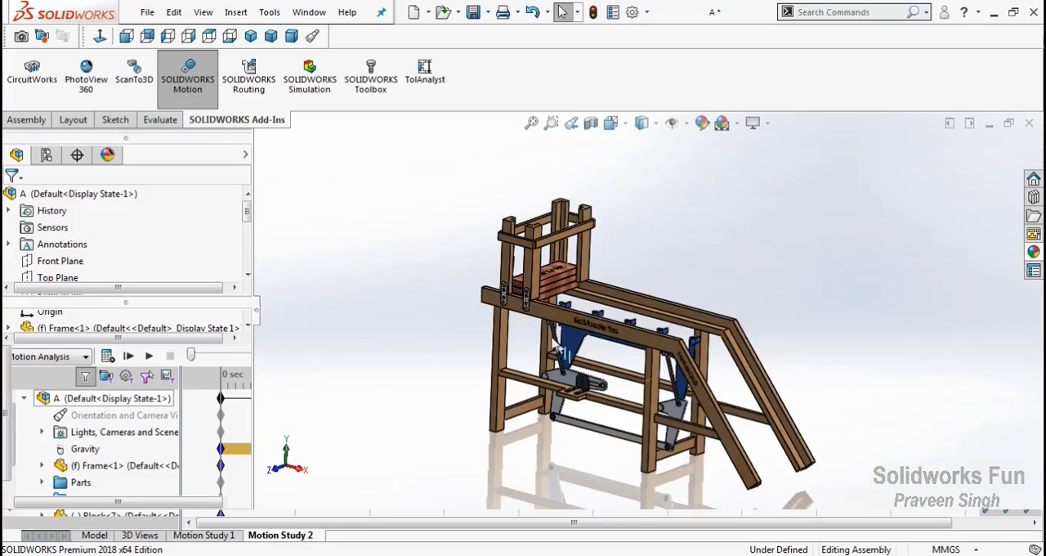
{"action": "scroll", "coordinate": [606, 394], "scroll_direction": "down", "scroll_amount": 8}
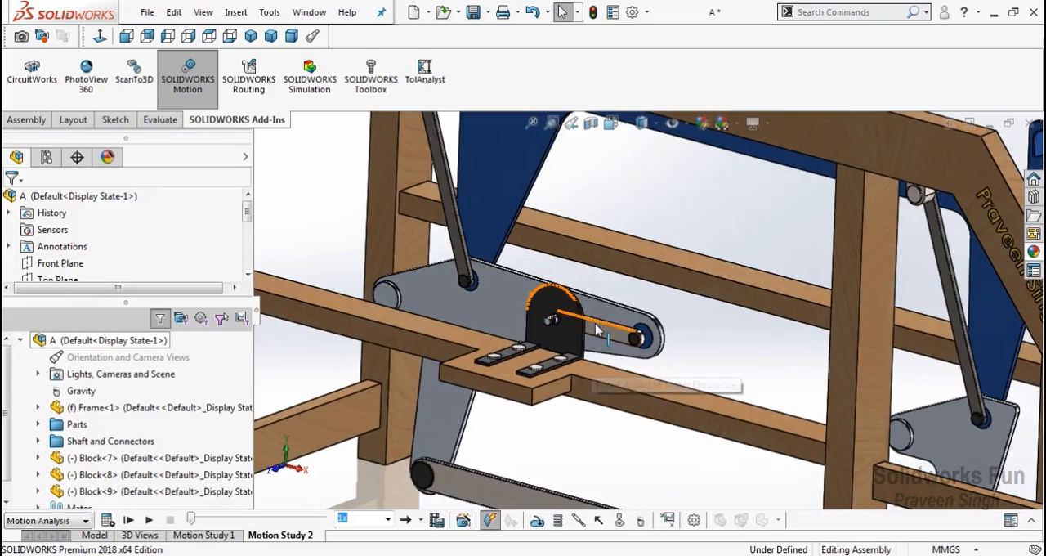
{"action": "right_click", "coordinate": [595, 325]}
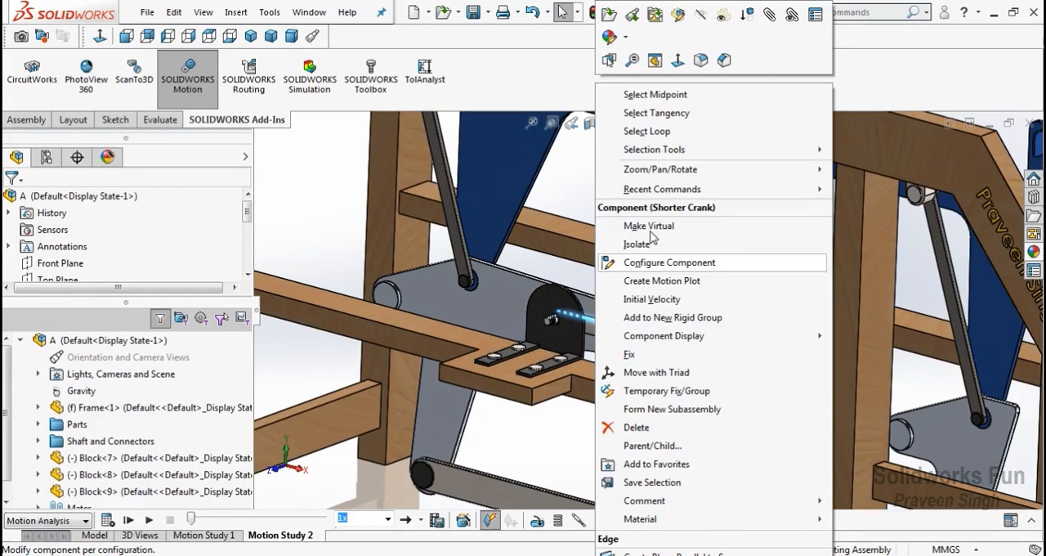
{"action": "left_click", "coordinate": [650, 242]}
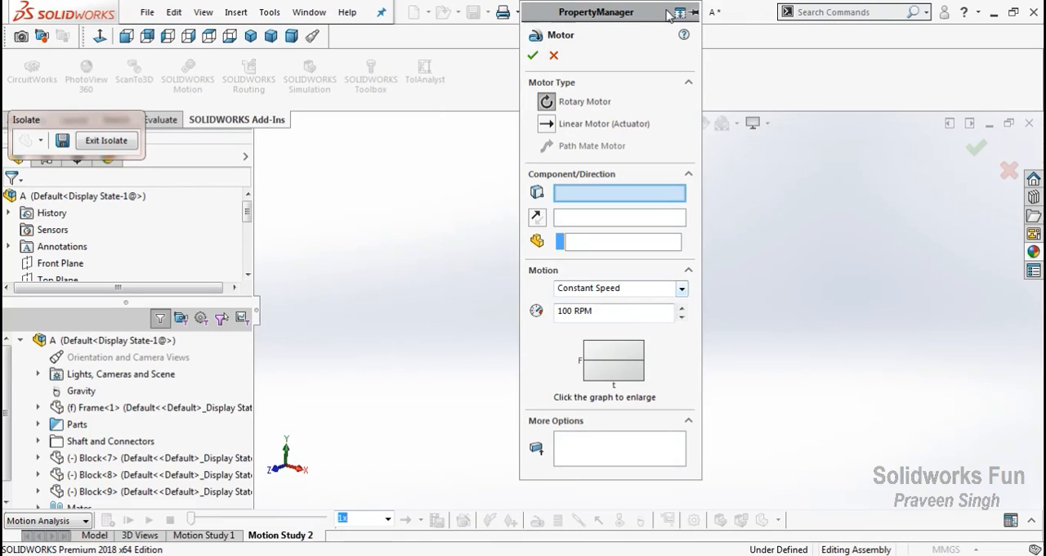
Add a constant-speed rotary motor of 35 RPM on the hole face at the Shorter Crank's end
{"action": "left_click_drag", "start_coordinate": [619, 26], "coordinate": [853, 60]}
{"action": "scroll", "coordinate": [517, 323], "scroll_direction": "down", "scroll_amount": 5}
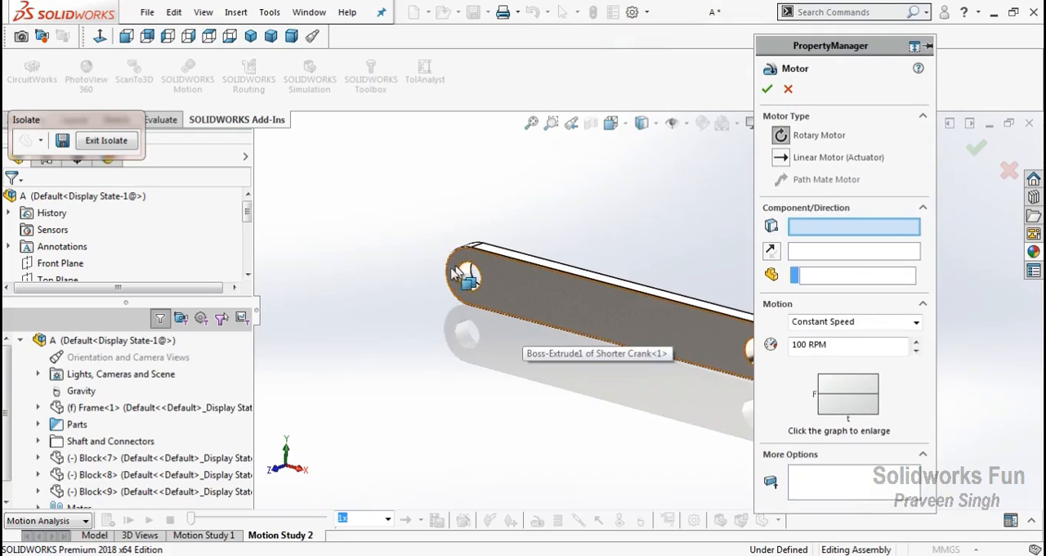
{"action": "left_click", "coordinate": [470, 282]}
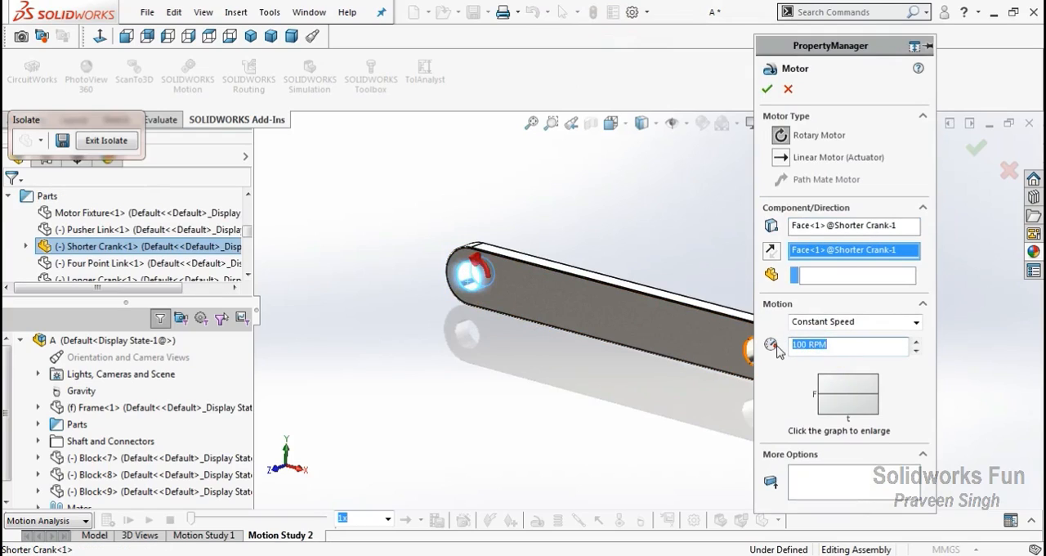
{"action": "left_click", "coordinate": [766, 88]}
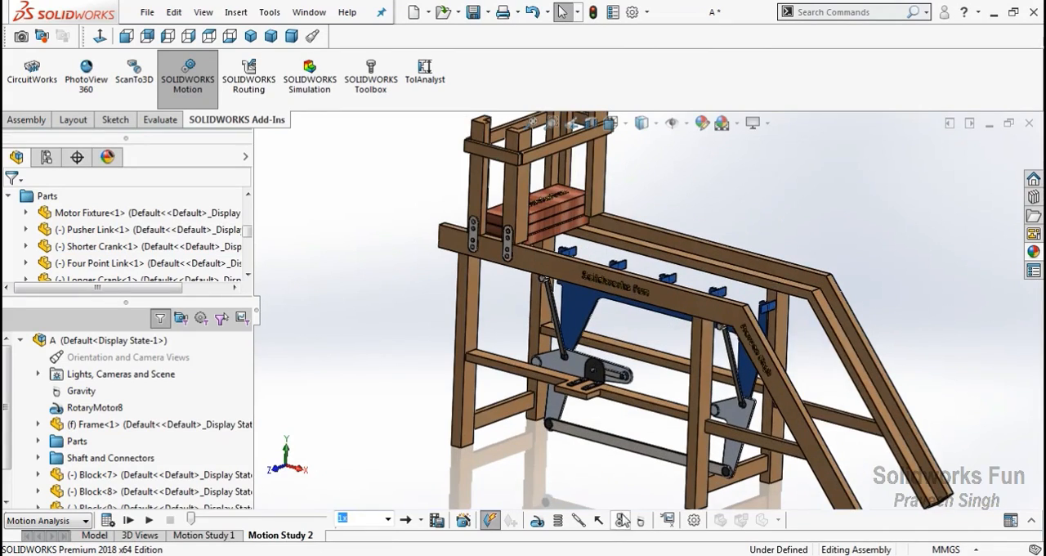
Add a solid body contact between the three stacked Blocks with both materials set to Aluminum (Greasy)
{"action": "left_click", "coordinate": [570, 221]}
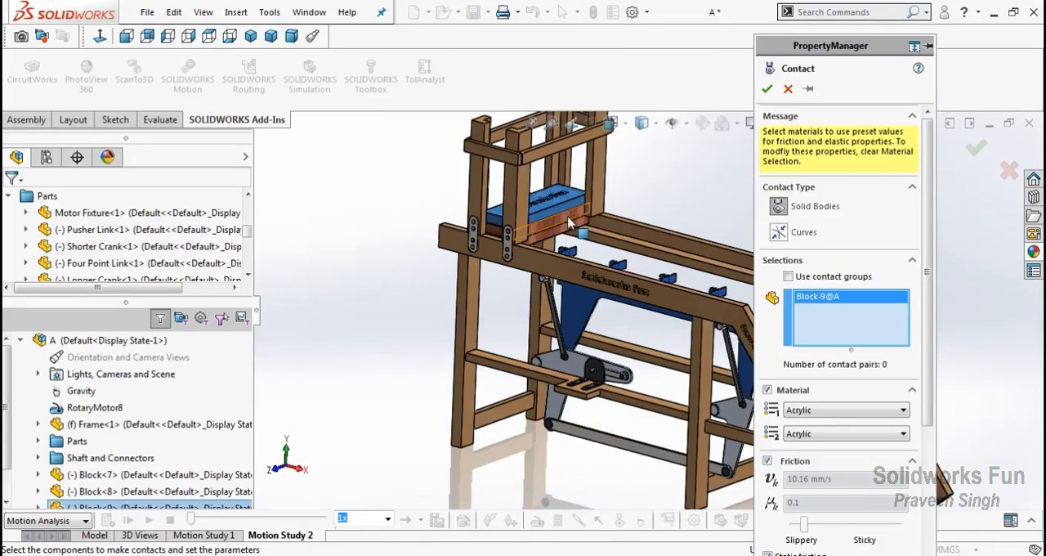
{"action": "left_click", "coordinate": [568, 217]}
{"action": "left_click", "coordinate": [565, 226]}
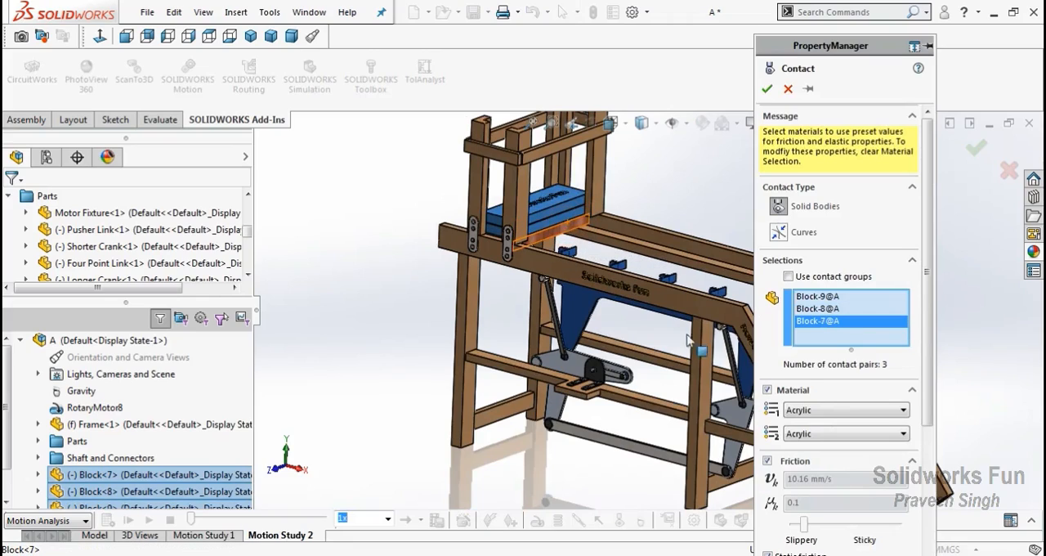
{"action": "left_click", "coordinate": [829, 416]}
{"action": "left_click", "coordinate": [831, 444]}
{"action": "left_click", "coordinate": [832, 435]}
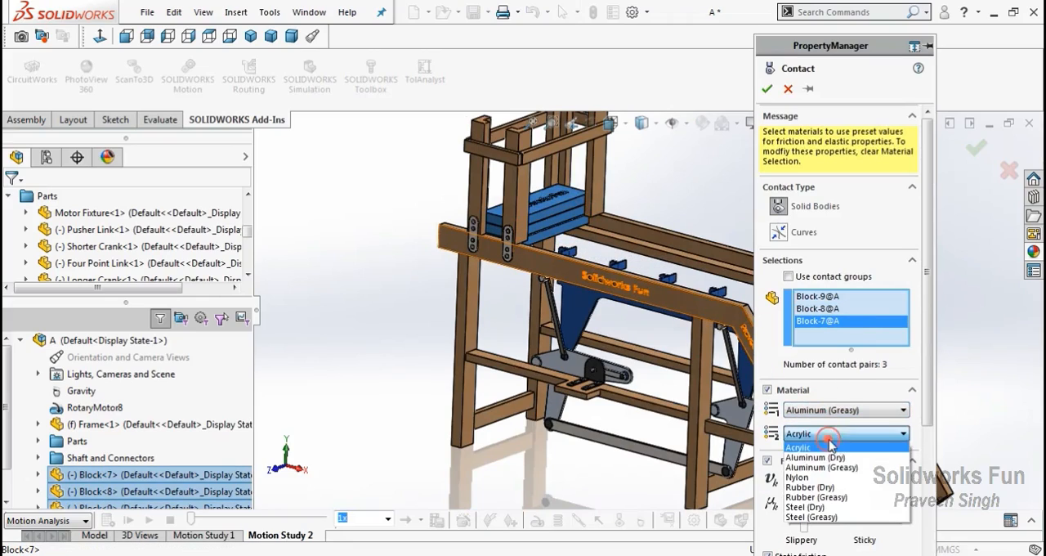
{"action": "left_click", "coordinate": [817, 455]}
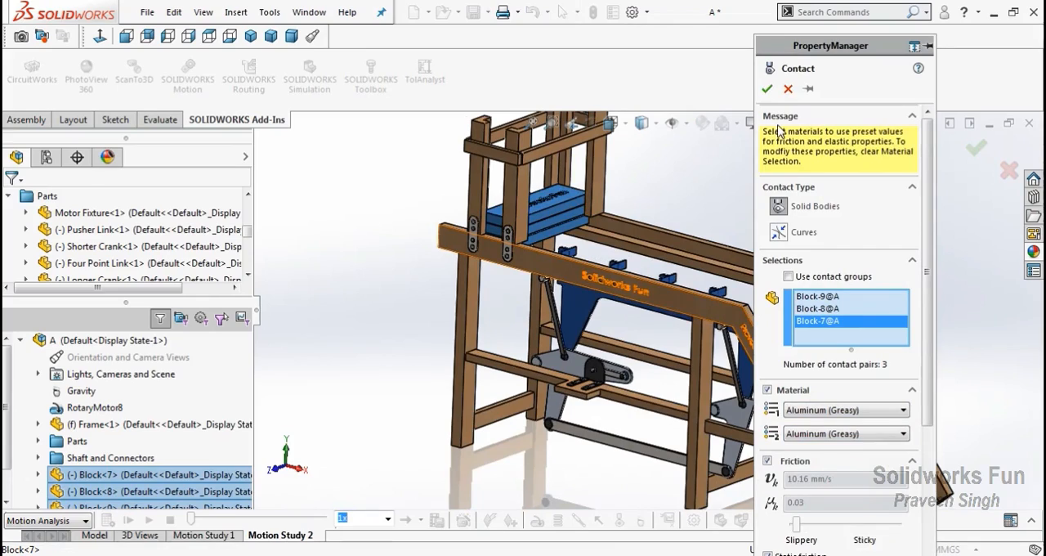
{"action": "left_click", "coordinate": [768, 90]}
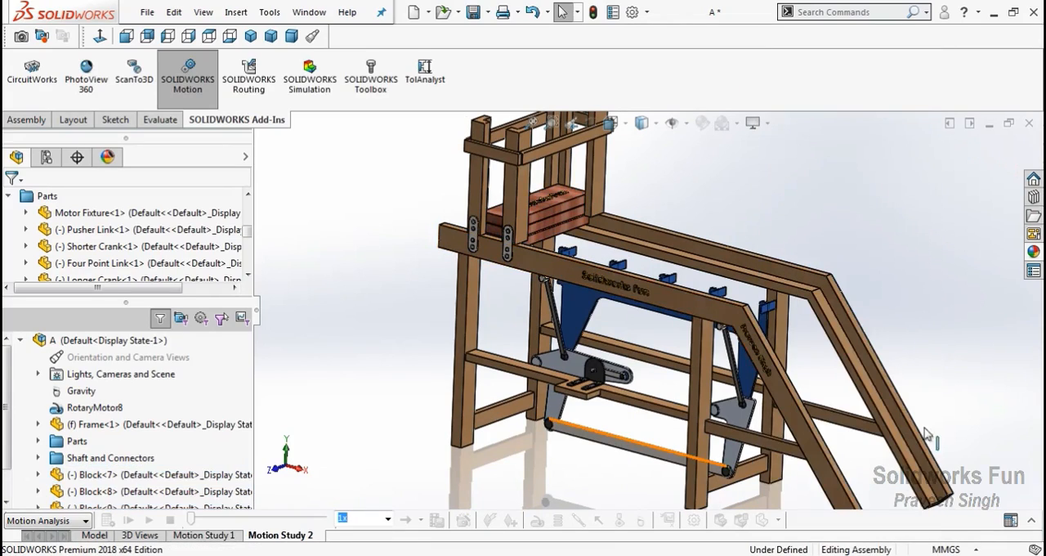
Add a solid body contact using contact groups, the three Blocks against the Pusher Link, with both materials set to Aluminum (Dry)
{"action": "left_click", "coordinate": [621, 522]}
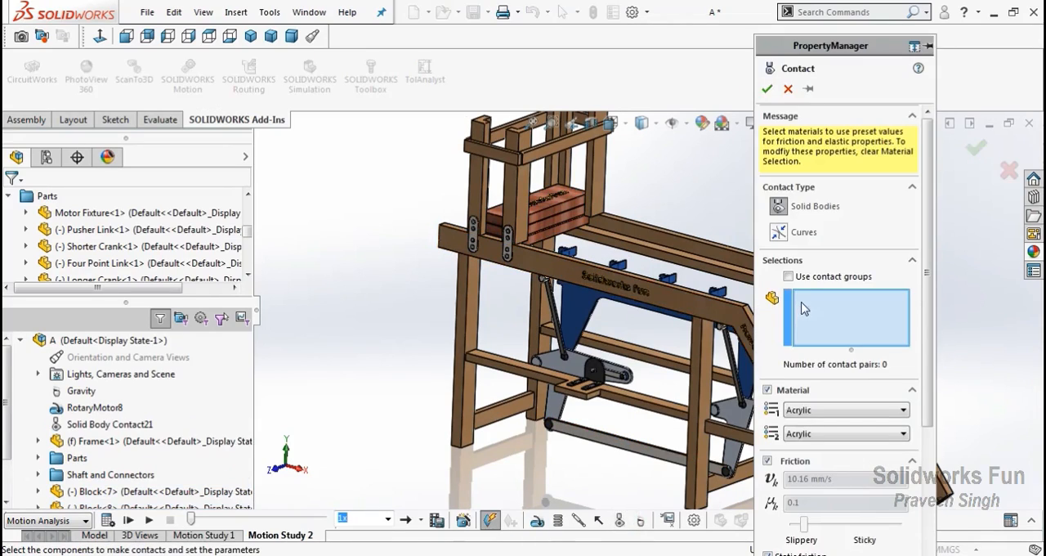
{"action": "left_click", "coordinate": [550, 218]}
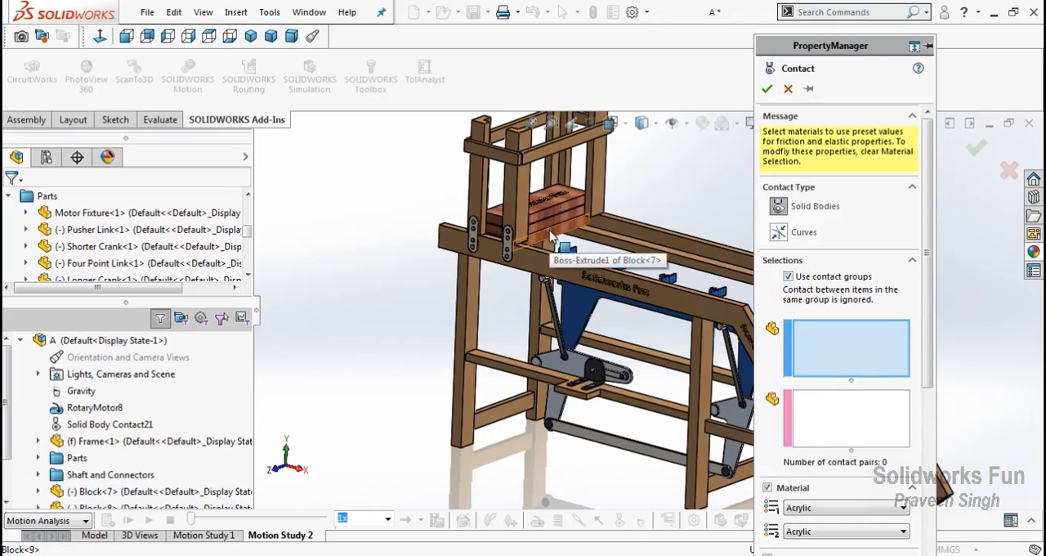
{"action": "left_click", "coordinate": [552, 234]}
{"action": "left_click", "coordinate": [551, 227]}
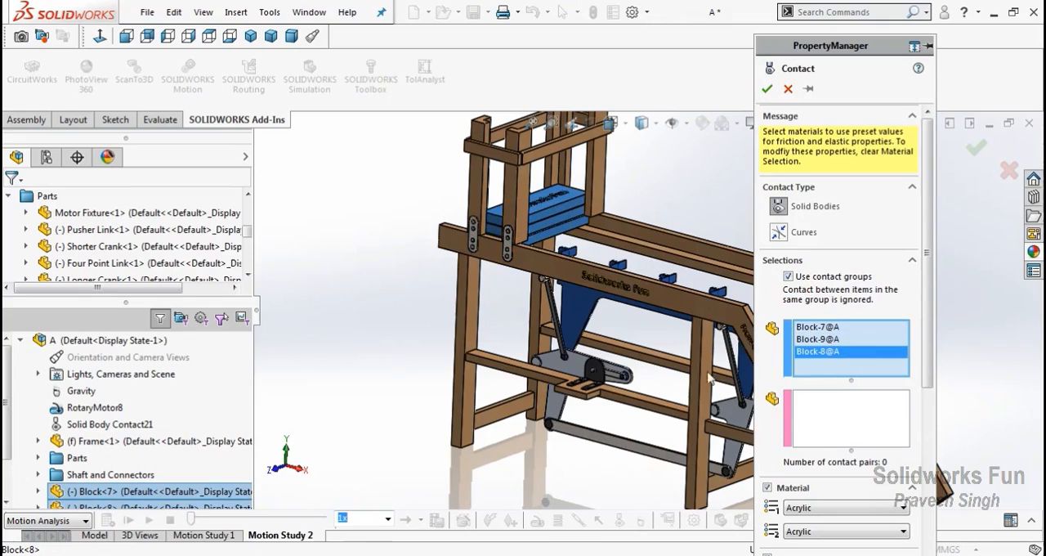
{"action": "left_click", "coordinate": [806, 396]}
{"action": "left_click", "coordinate": [703, 310]}
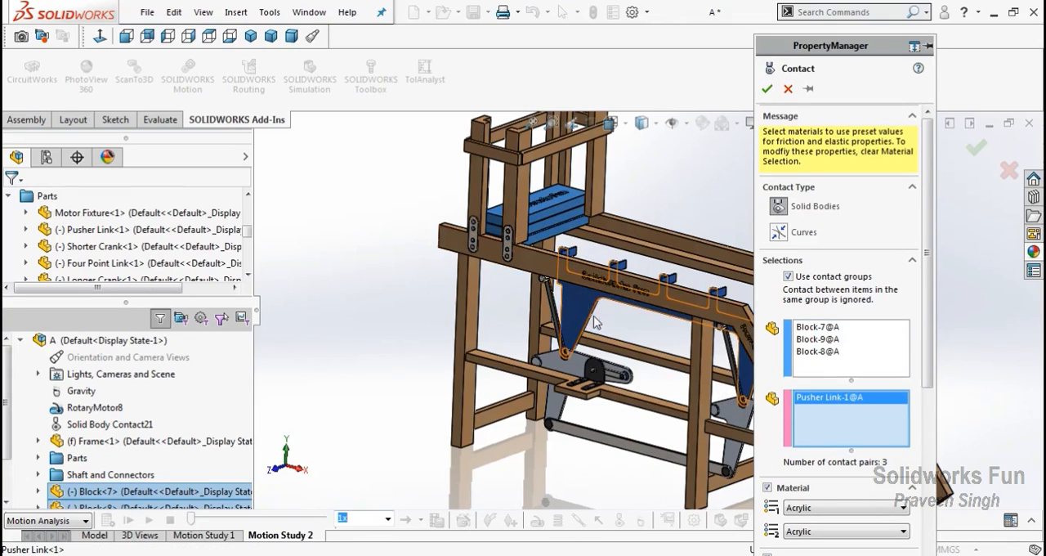
{"action": "left_click", "coordinate": [796, 508]}
{"action": "left_click", "coordinate": [817, 434]}
{"action": "left_click", "coordinate": [842, 532]}
{"action": "left_click", "coordinate": [841, 459]}
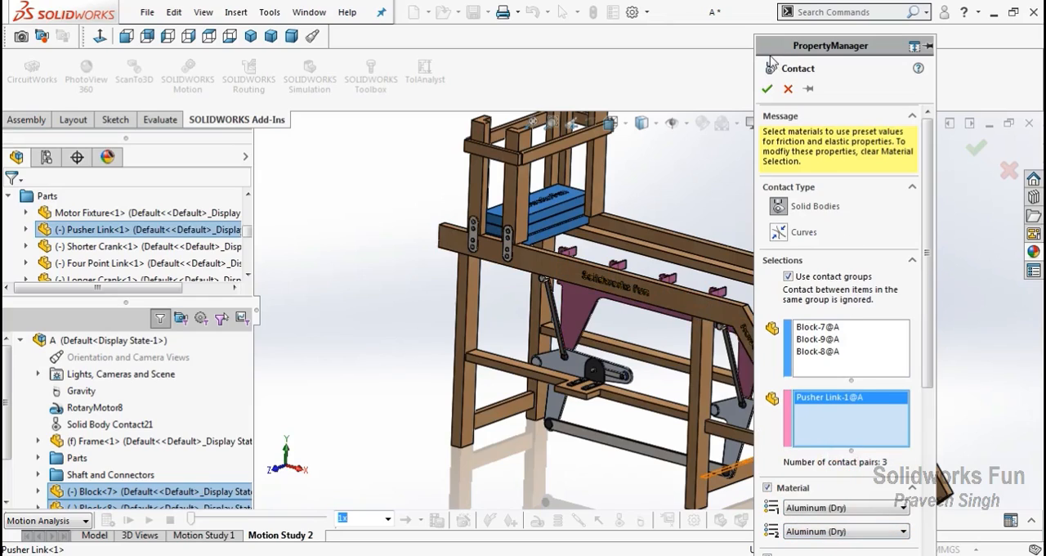
{"action": "left_click", "coordinate": [767, 90]}
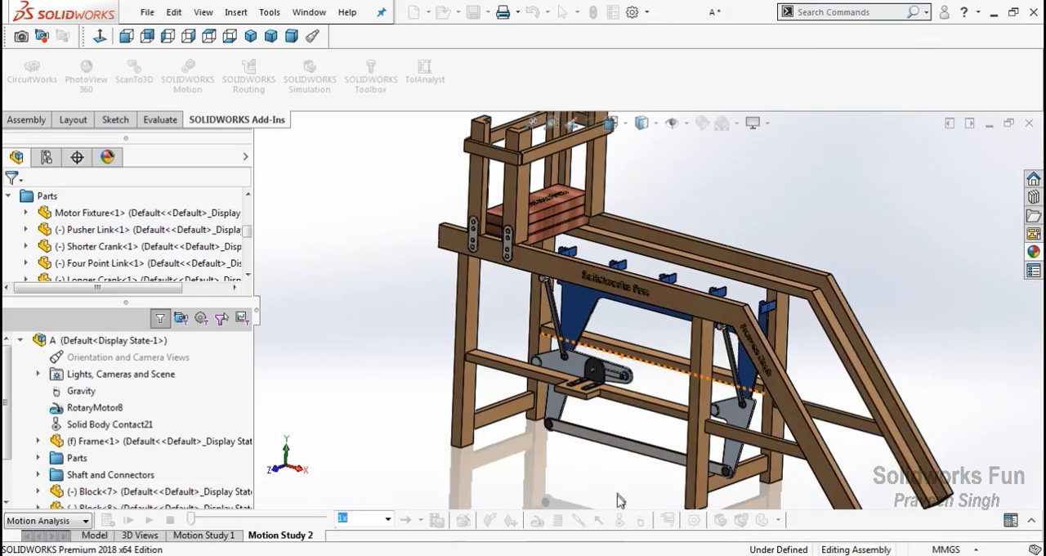
Add a solid body contact using contact groups, the three Blocks against the Frame, and assign both contact materials
{"action": "left_click", "coordinate": [619, 521]}
{"action": "left_click", "coordinate": [563, 219]}
{"action": "left_click", "coordinate": [563, 220]}
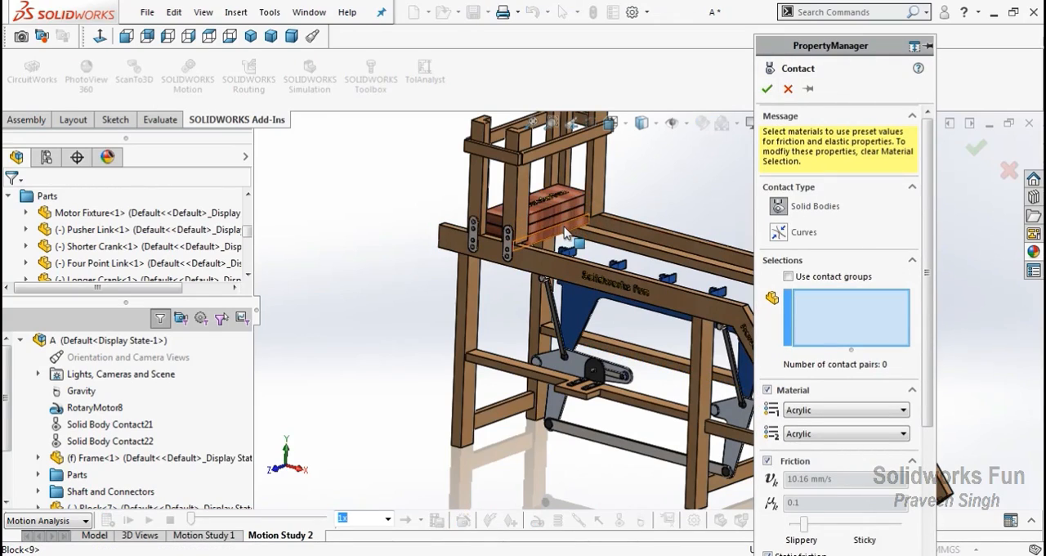
{"action": "left_click", "coordinate": [564, 232]}
{"action": "left_click", "coordinate": [561, 215]}
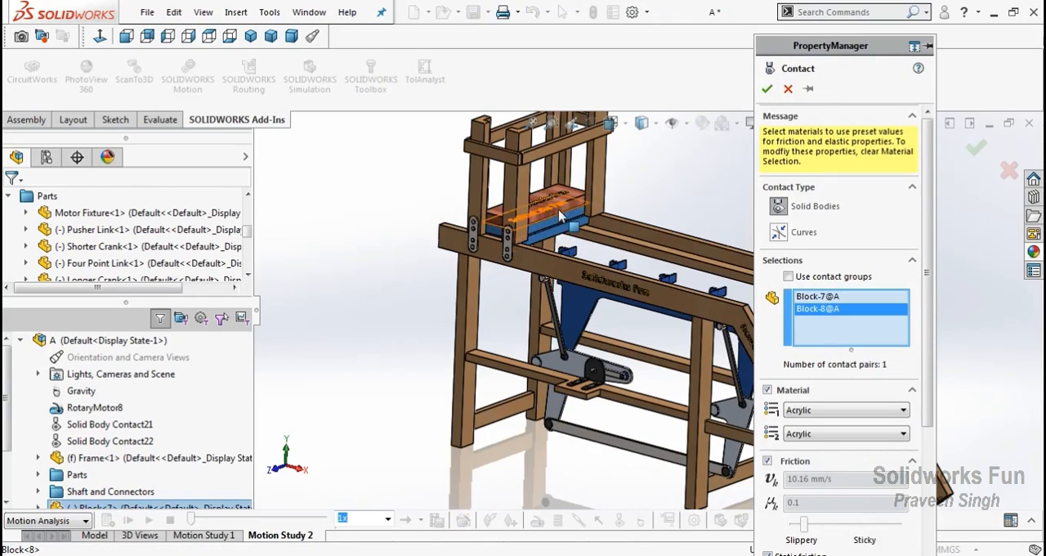
{"action": "left_click", "coordinate": [572, 224]}
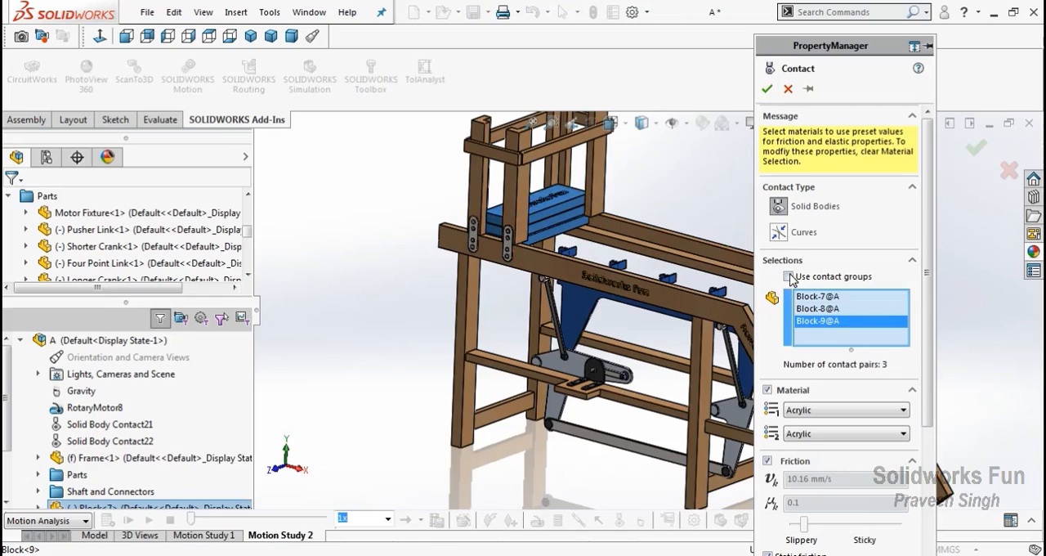
{"action": "left_click", "coordinate": [789, 277]}
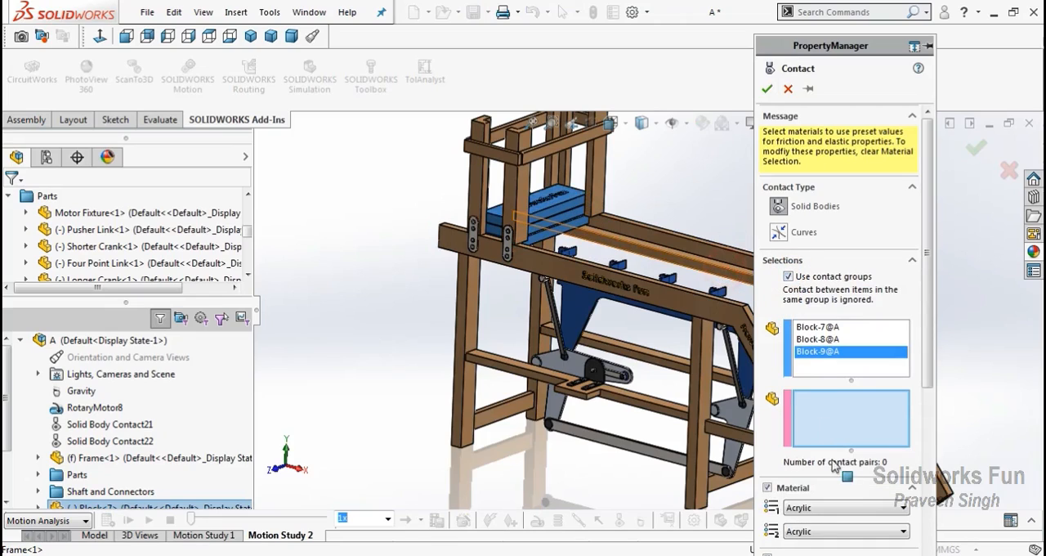
{"action": "left_click", "coordinate": [724, 278]}
{"action": "left_click", "coordinate": [848, 508]}
{"action": "left_click", "coordinate": [847, 434]}
{"action": "left_click", "coordinate": [850, 532]}
{"action": "left_click", "coordinate": [849, 459]}
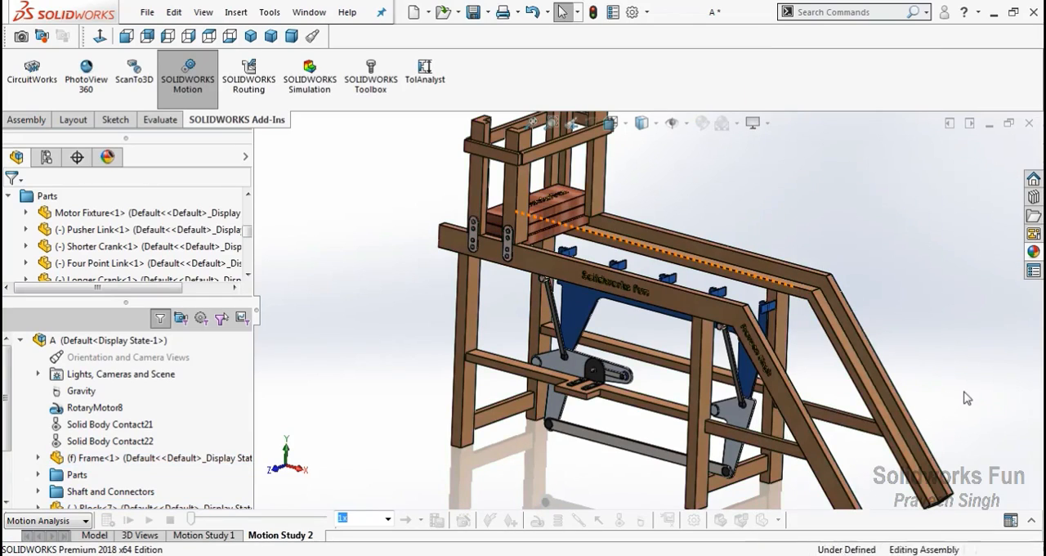
Calculate Motion Study 2 and observe how the pusher moves the Blocks out of the tower
{"action": "scroll", "coordinate": [944, 397], "scroll_direction": "up", "scroll_amount": 1}
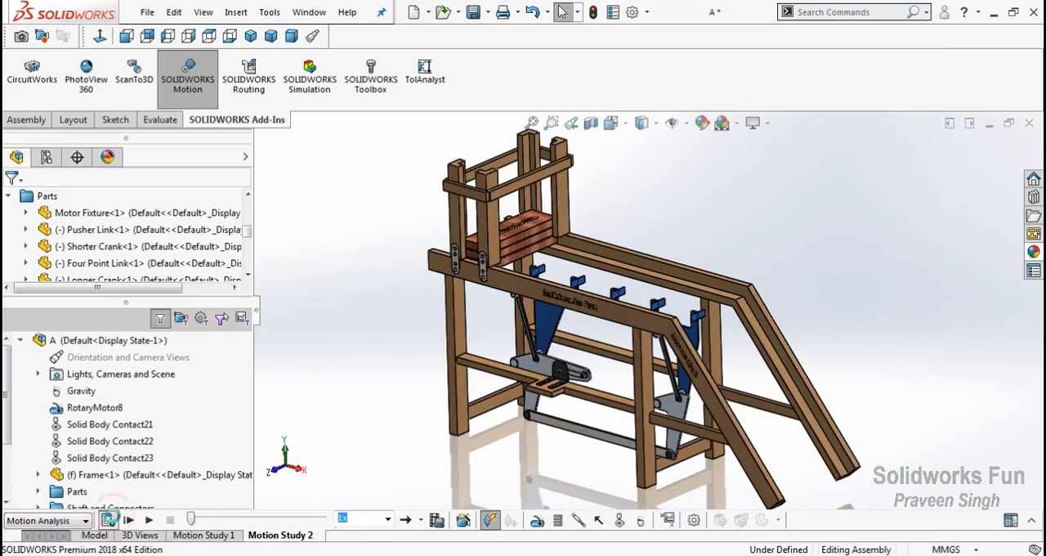
{"action": "left_click", "coordinate": [108, 521]}
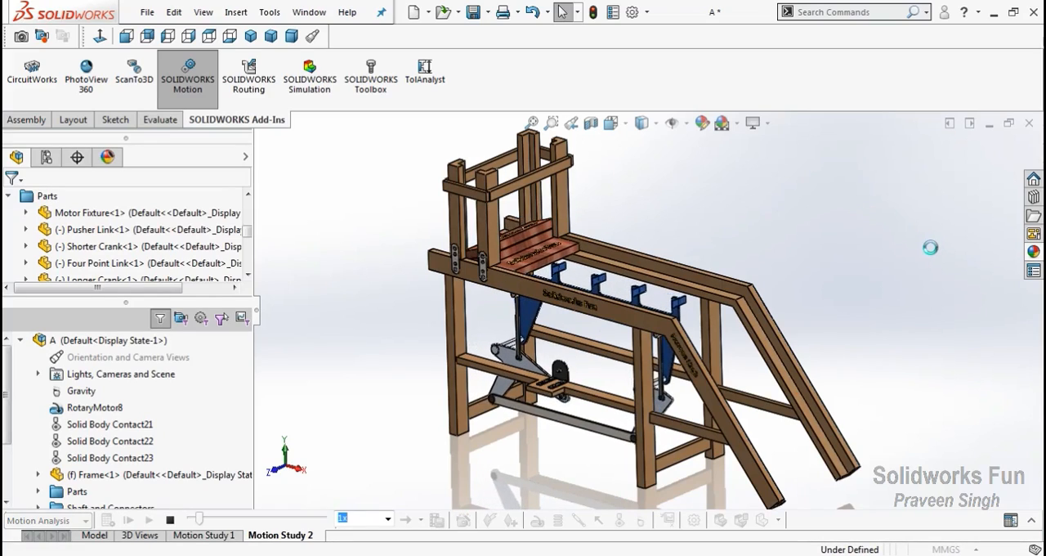
{"action": "left_click", "coordinate": [552, 124]}
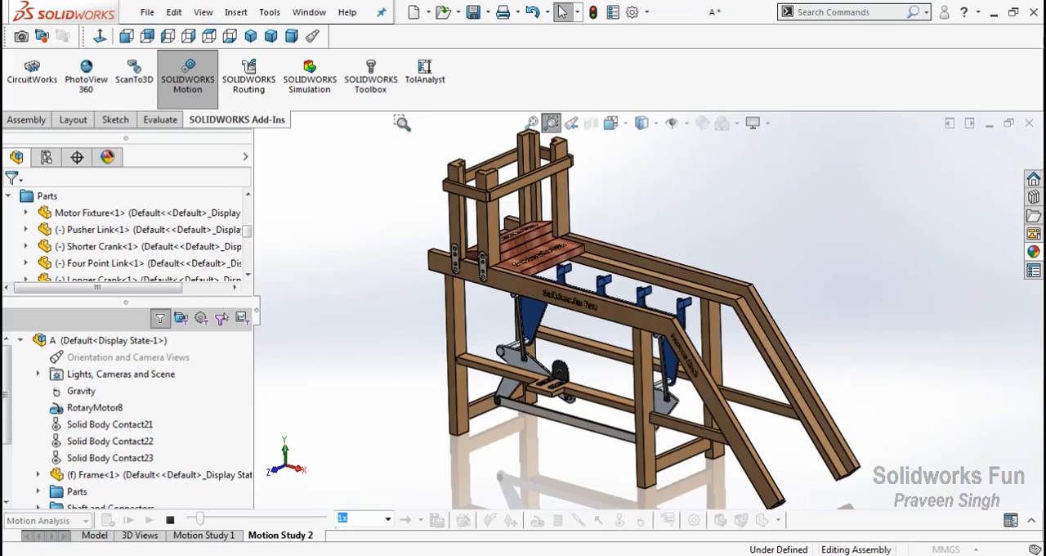
{"action": "left_click_drag", "start_coordinate": [403, 123], "coordinate": [631, 282]}
{"action": "scroll", "coordinate": [891, 384], "scroll_direction": "up", "scroll_amount": 1}
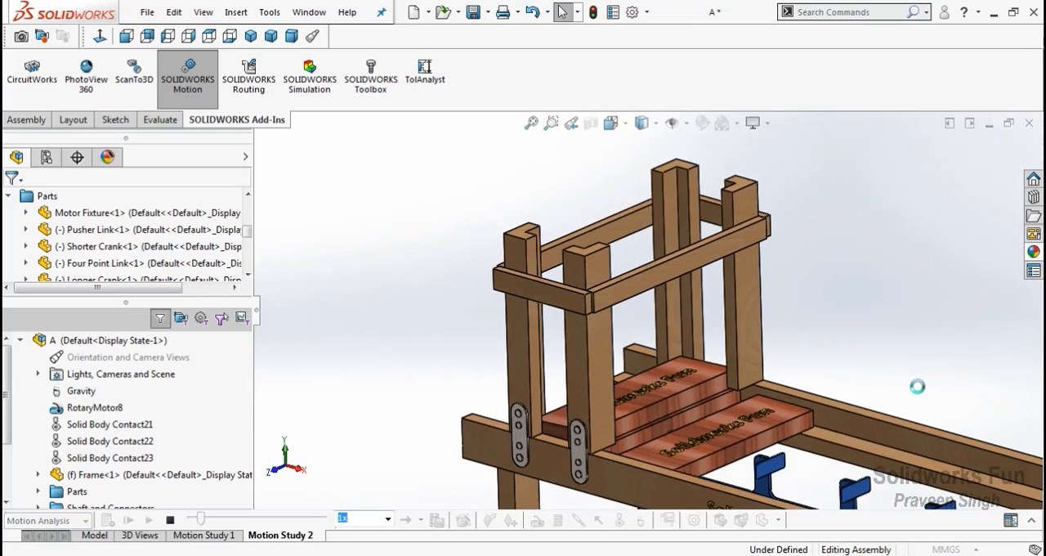